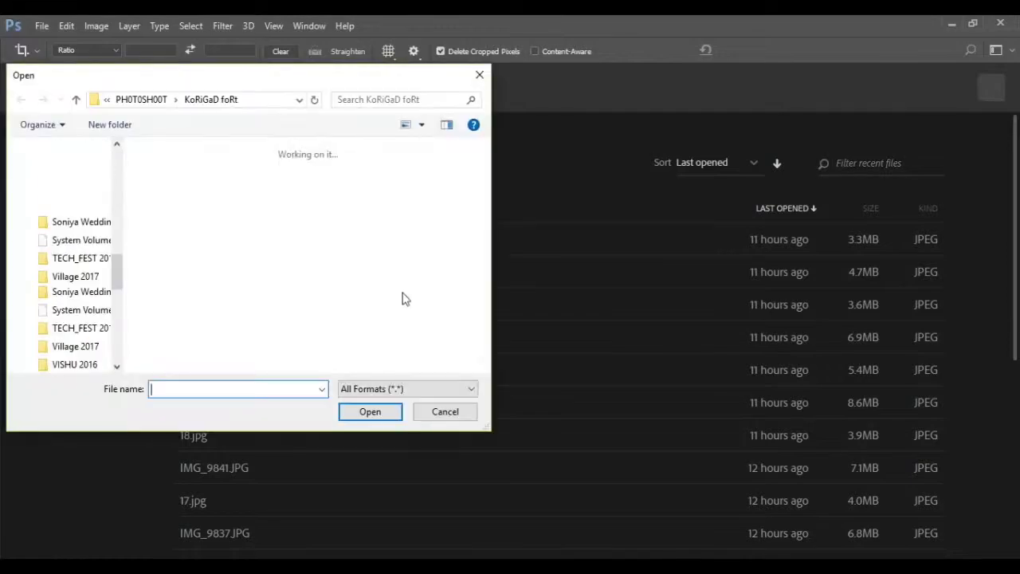
Scroll to the foggy shots and open IMG_9906.JPG from the KoRiGaD foRt folder
scroll(486, 355, down, 5)
scroll(486, 359, down, 5)
scroll(486, 359, down, 10)
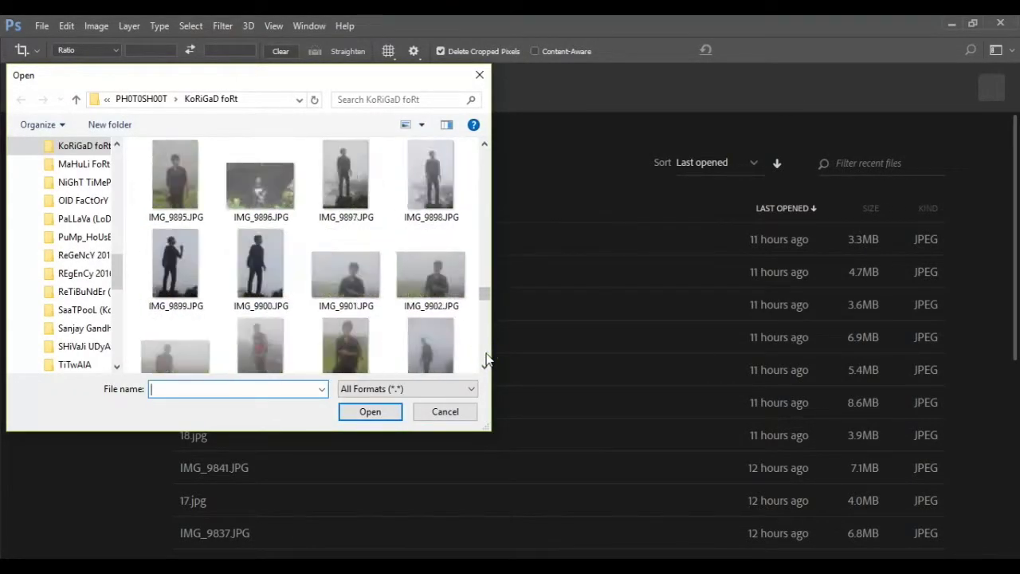
double_click(450, 155)
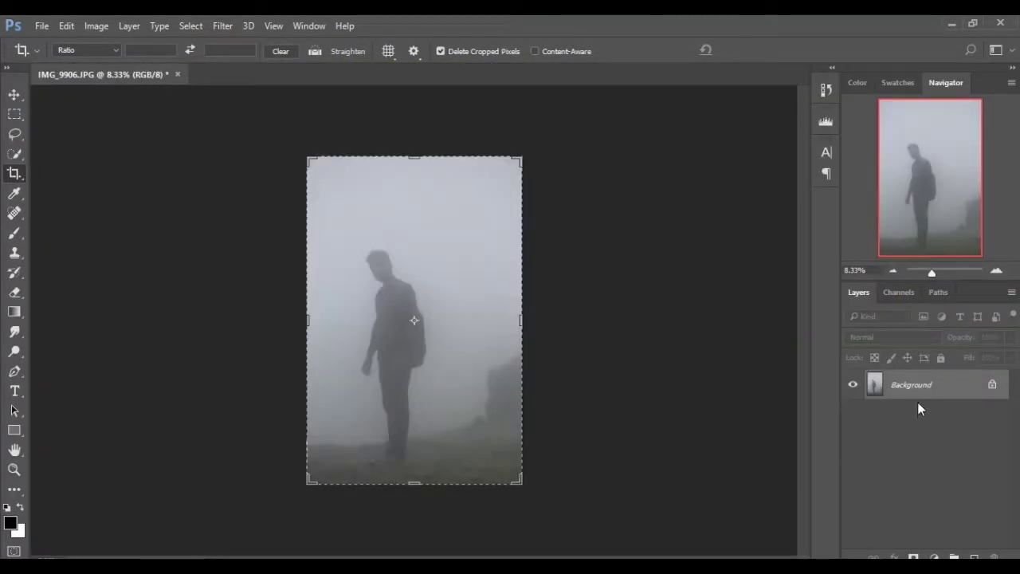
Duplicate the Background layer and set the copy's blend mode to Soft Light
drag(918, 391, 974, 555)
click(923, 341)
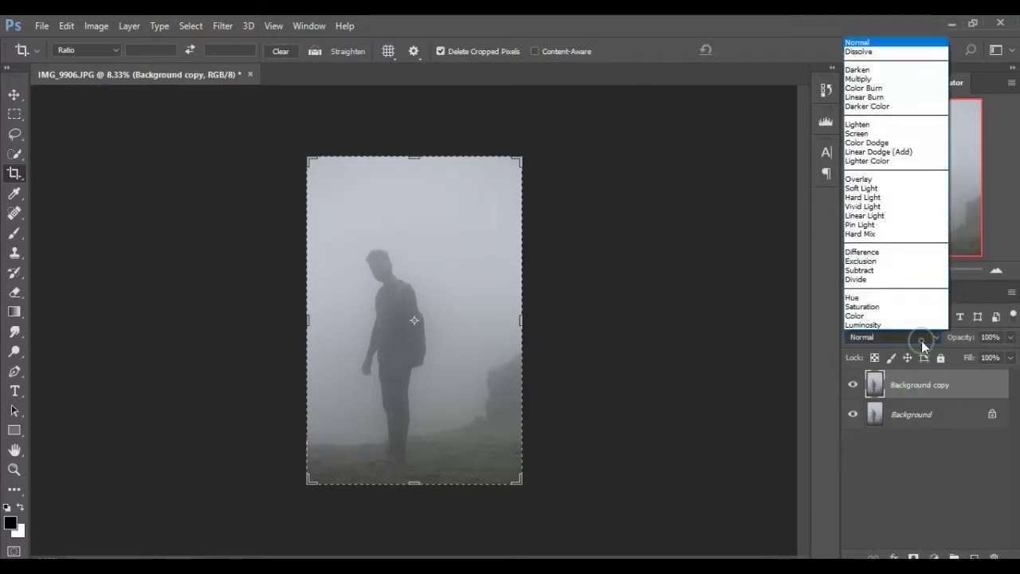
click(927, 189)
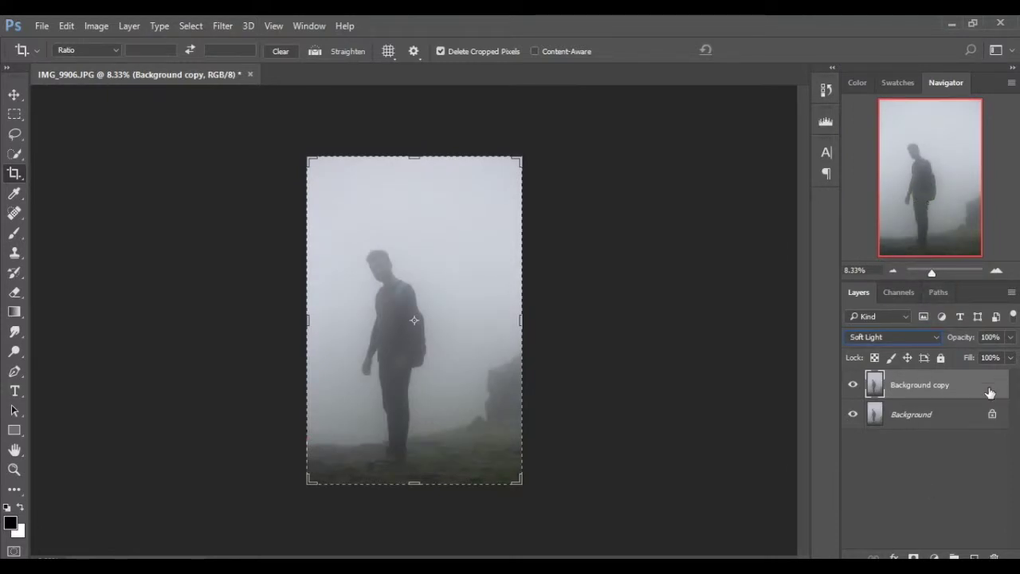
Merge the Soft Light copy into the Background with Merge Visible
click(895, 411)
right_click(895, 410)
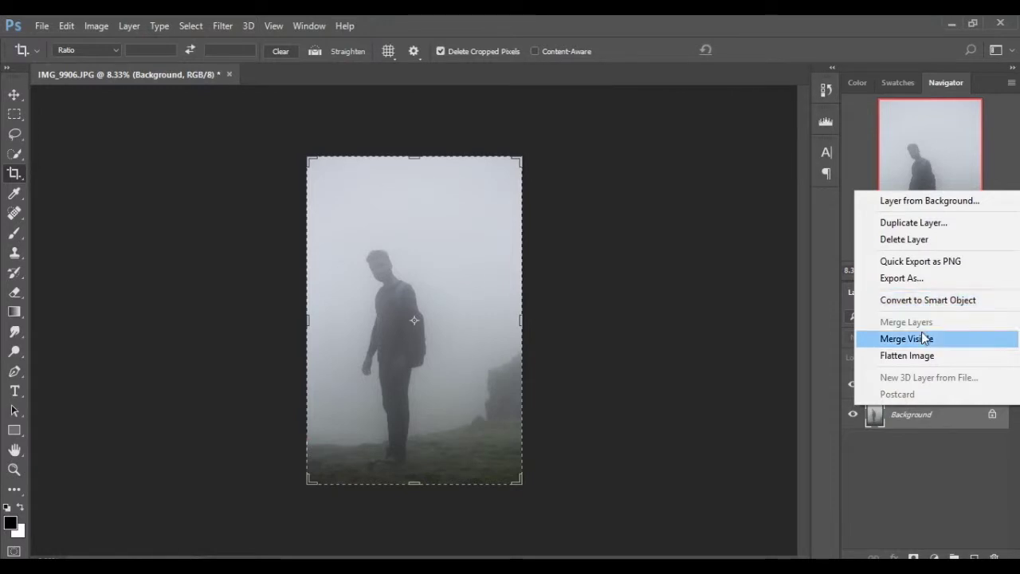
click(924, 338)
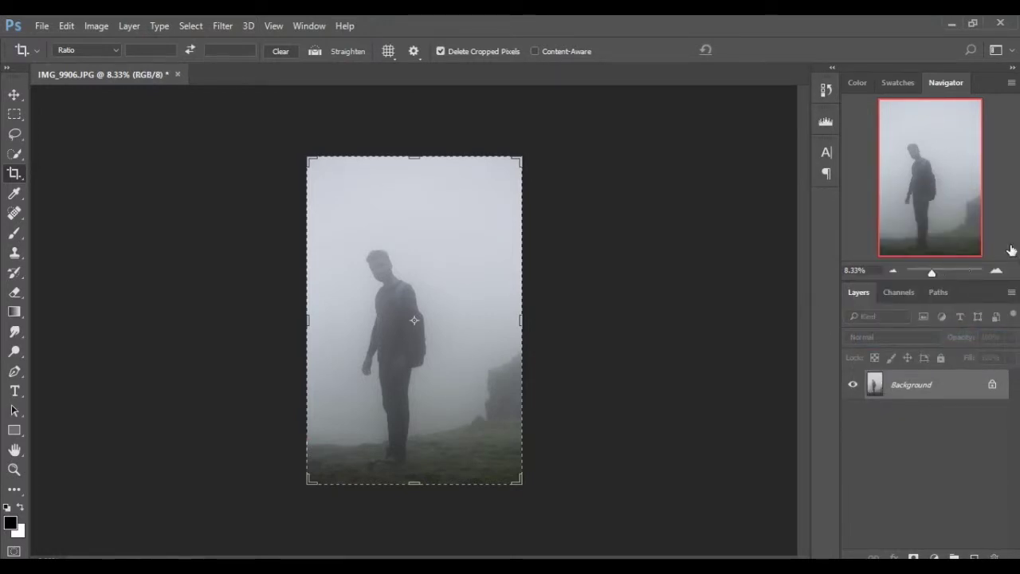
click(992, 271)
drag(981, 272, 937, 272)
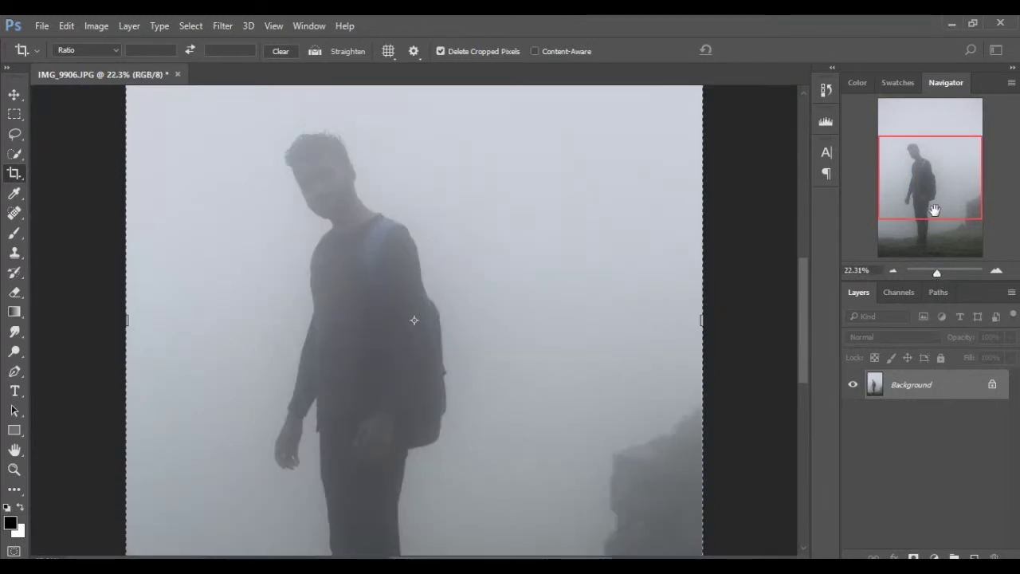
drag(935, 209, 934, 199)
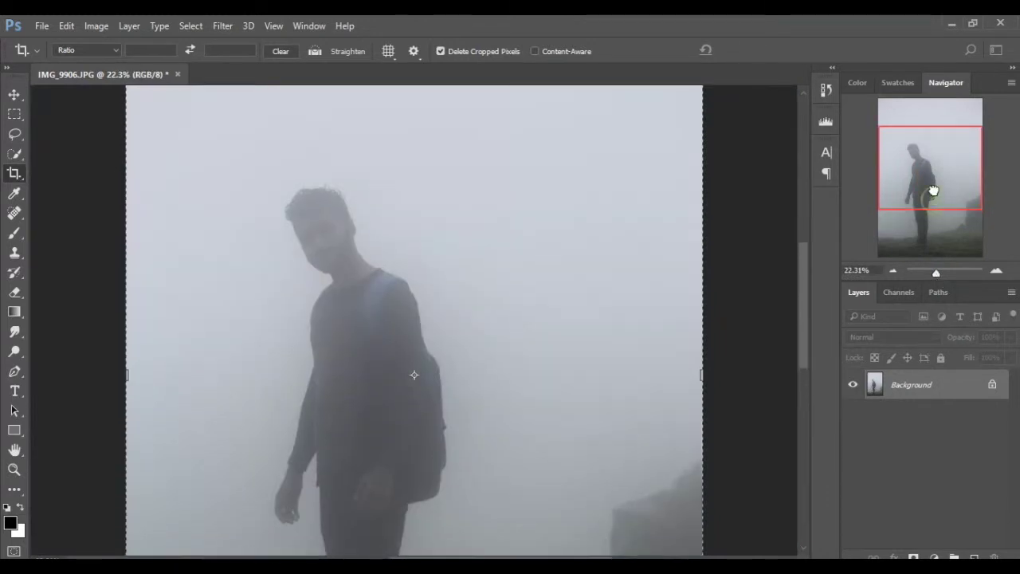
click(222, 26)
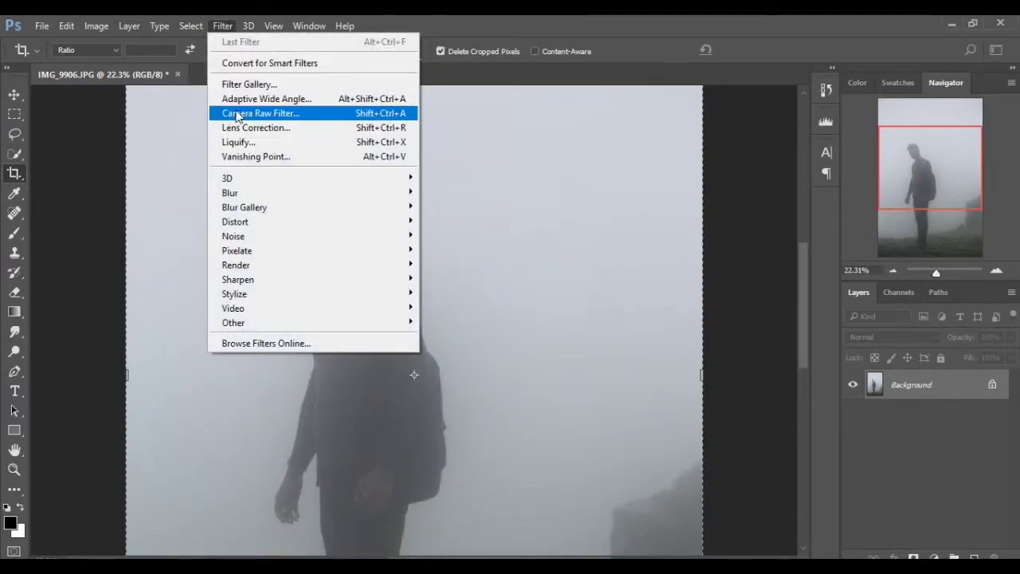
Apply the Camera Raw Filter with Shadows +9, Clarity +100 and Blacks +53
click(236, 112)
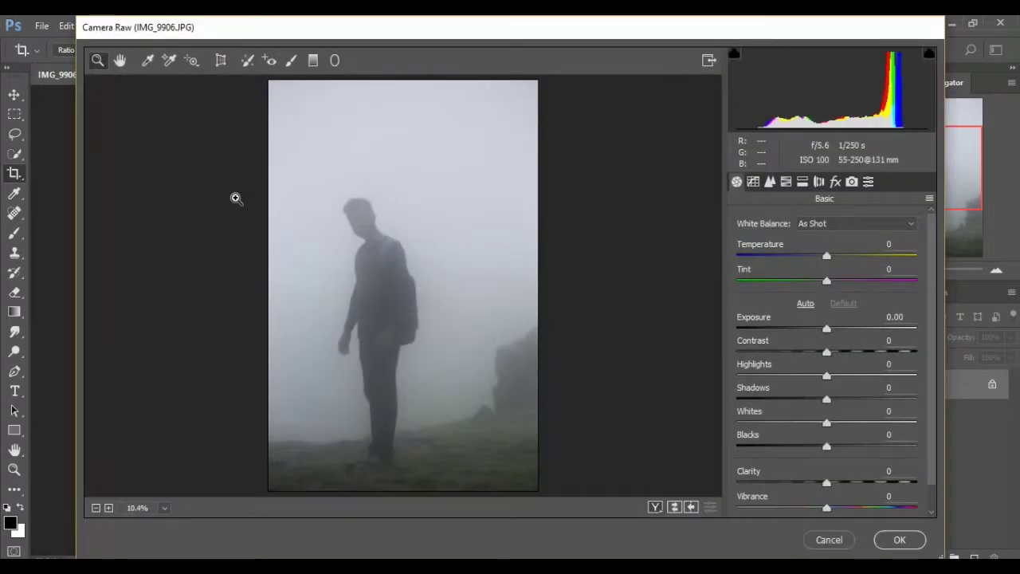
mouse_move(772, 436)
mouse_down()
mouse_move(681, 456)
mouse_move(826, 450)
mouse_up()
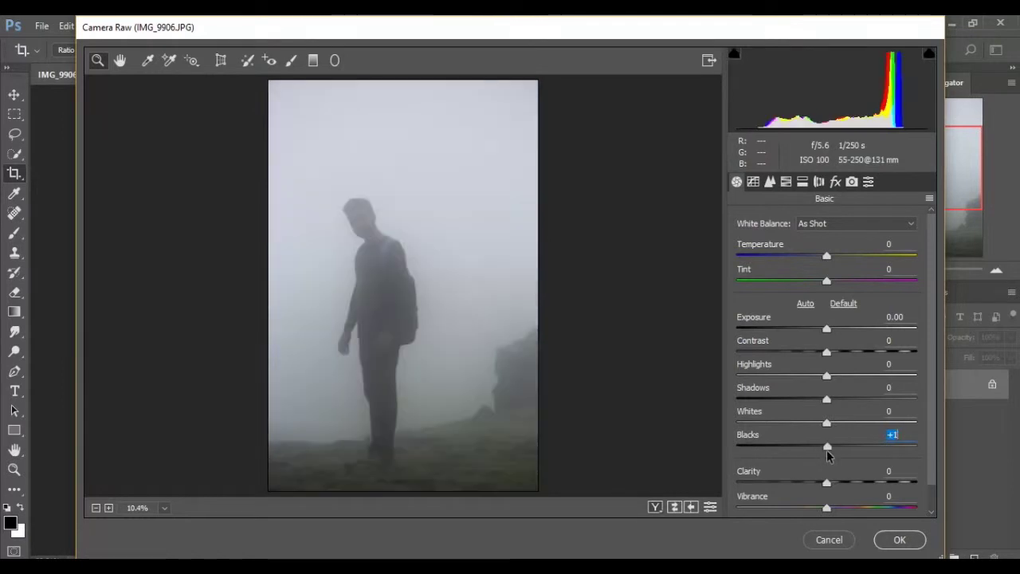
drag(785, 398, 779, 399)
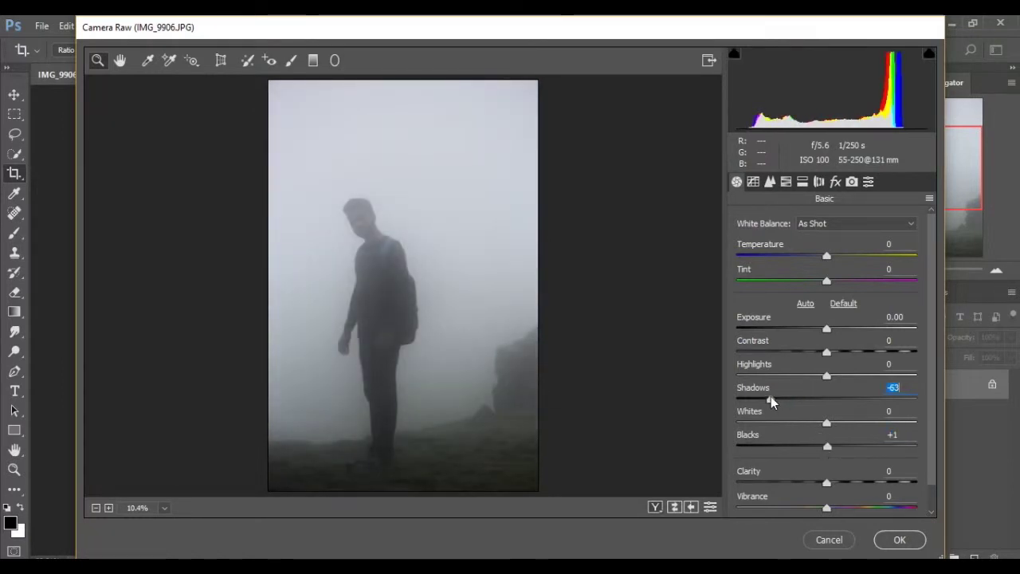
mouse_move(800, 399)
mouse_down()
mouse_move(824, 399)
mouse_move(724, 405)
mouse_up()
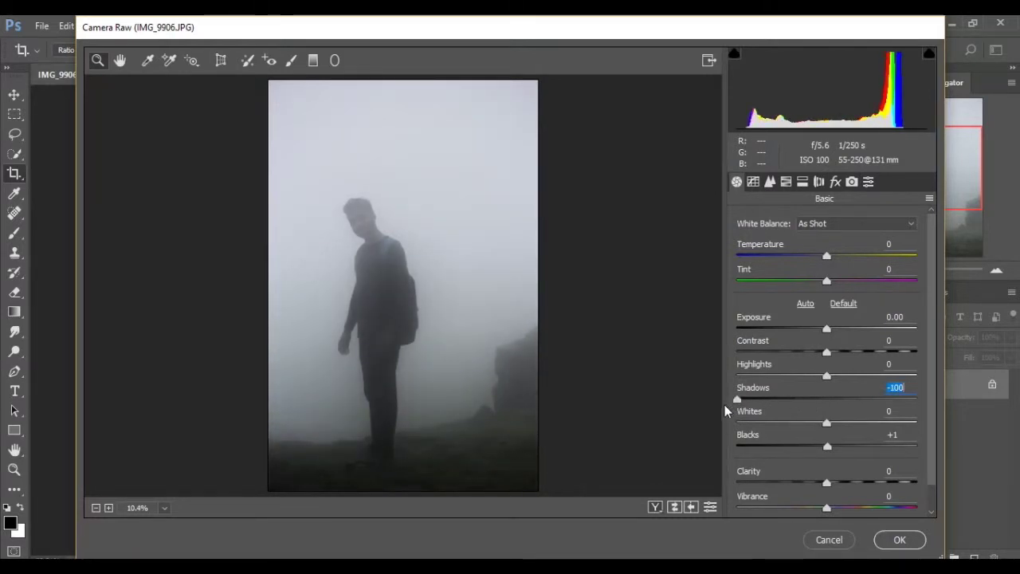
drag(724, 405, 835, 404)
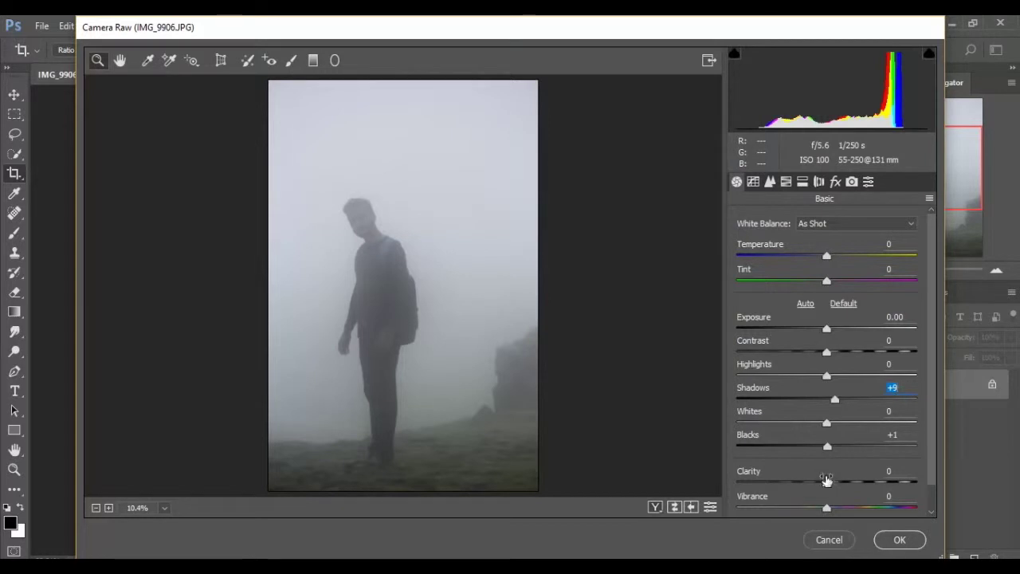
drag(849, 482, 916, 482)
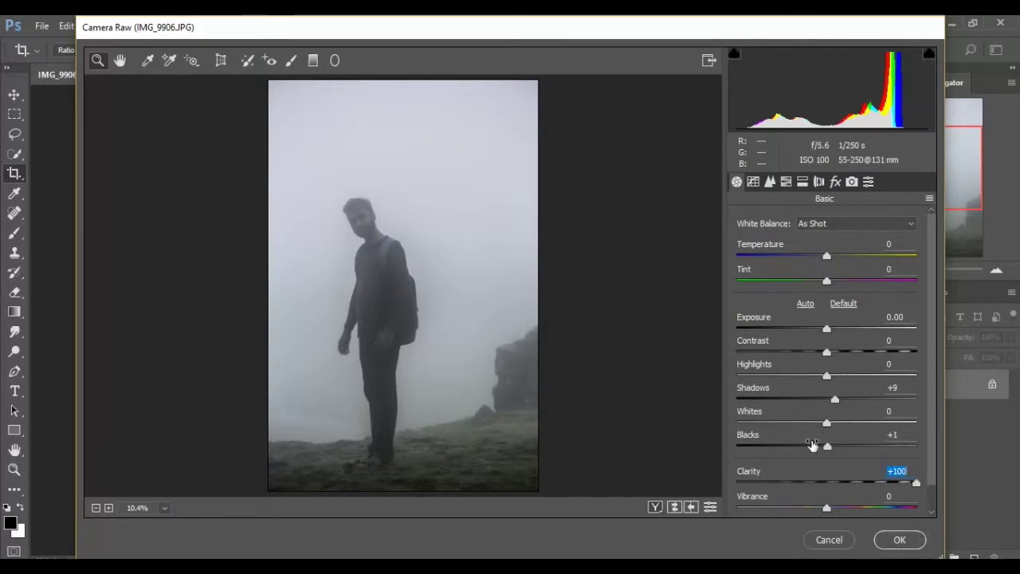
click(811, 444)
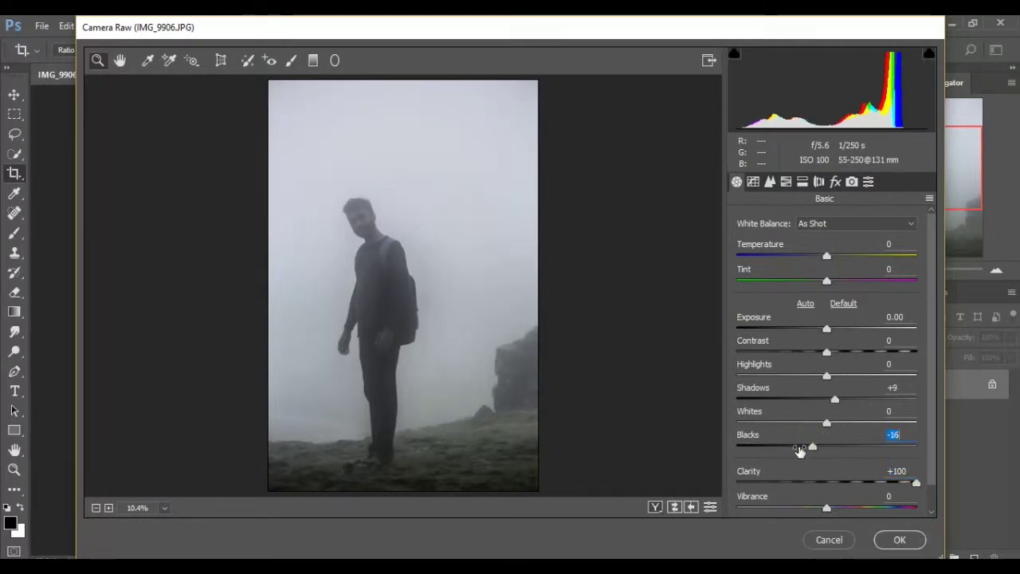
mouse_move(812, 444)
mouse_down()
mouse_move(778, 455)
mouse_move(851, 456)
mouse_up()
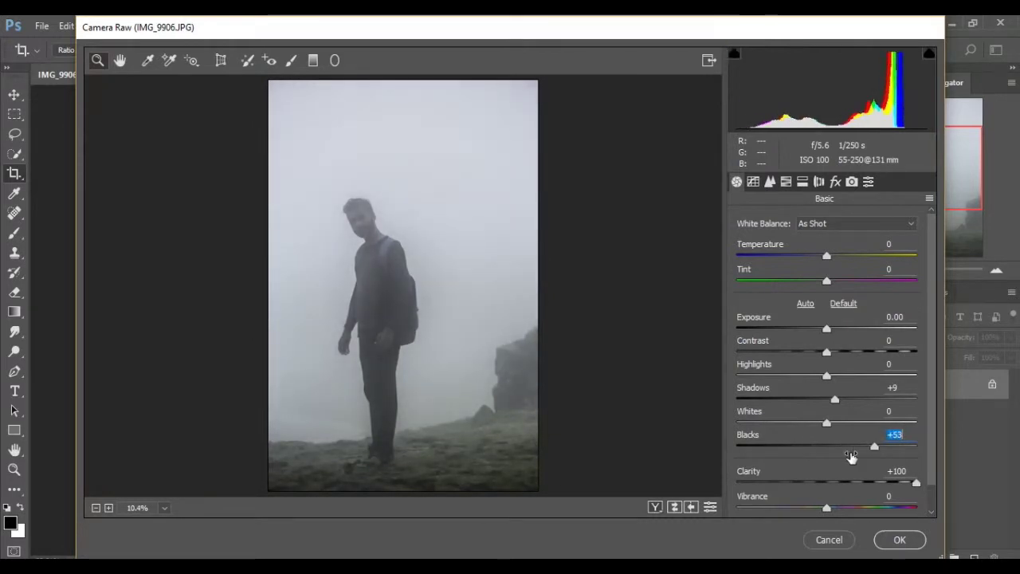
click(894, 540)
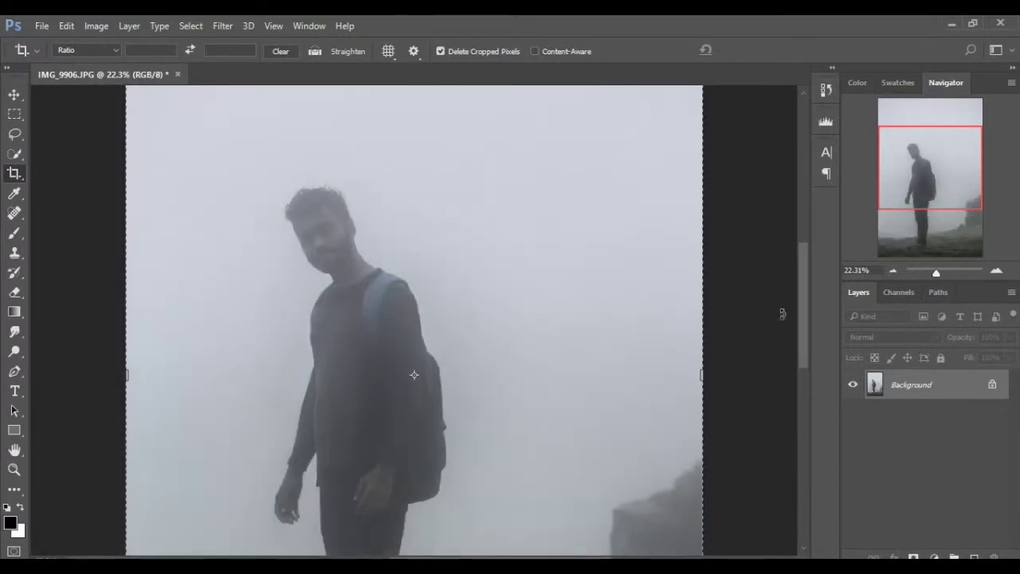
Add a Selective Color layer and lower Black and Cyan in the Reds
click(933, 556)
click(922, 537)
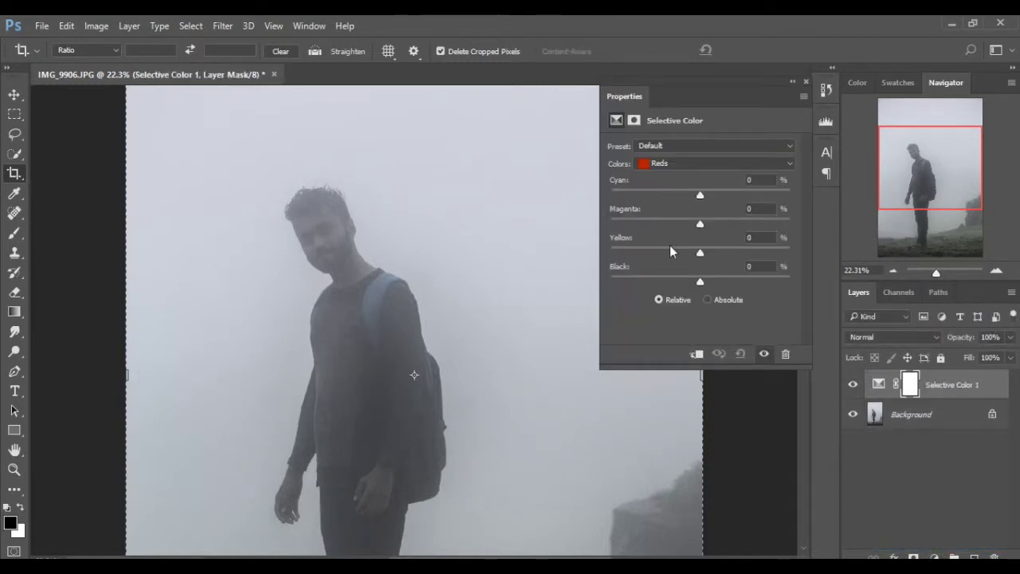
click(669, 281)
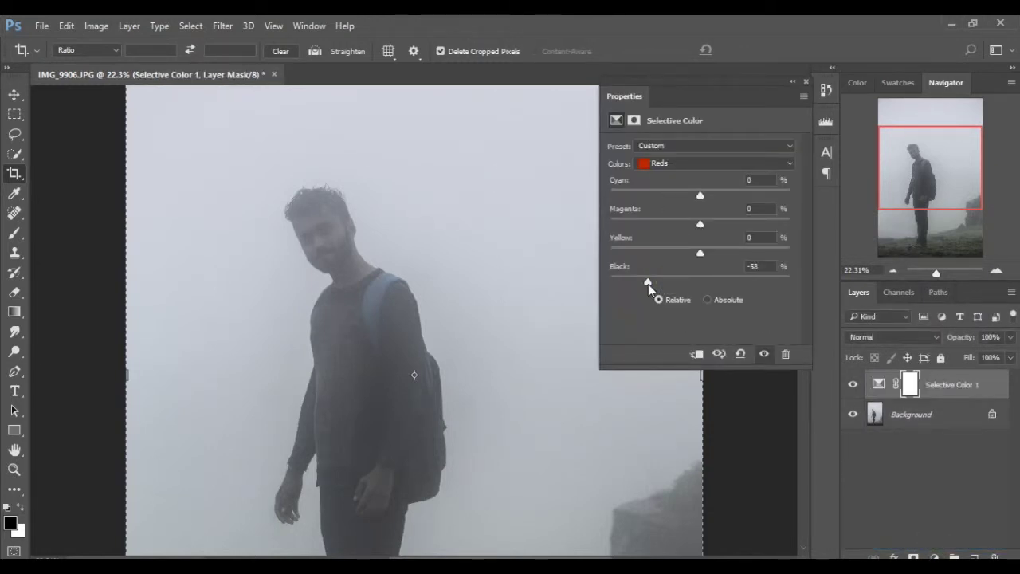
drag(648, 284, 658, 289)
click(661, 194)
right_click(917, 414)
key(Escape)
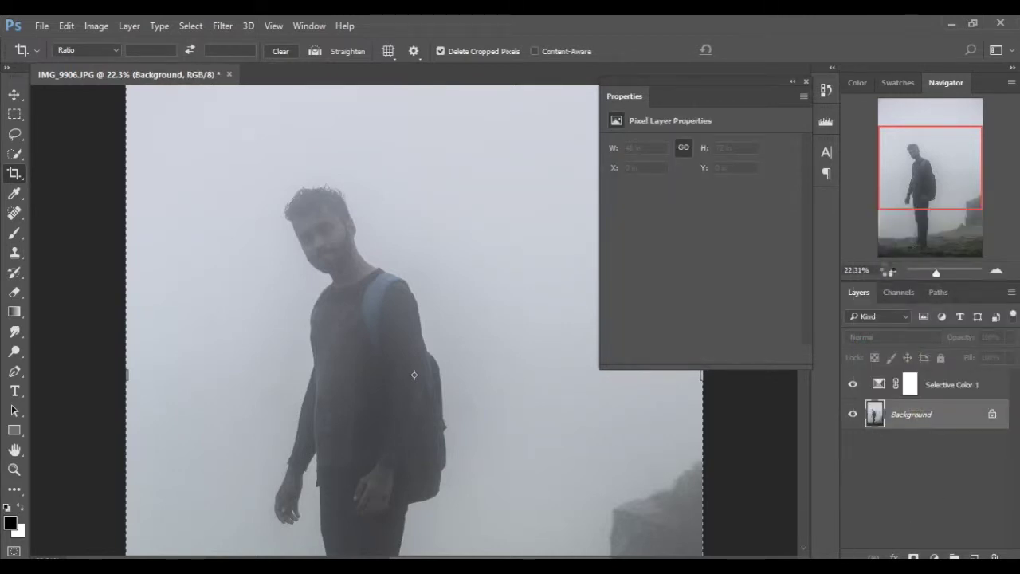
click(889, 271)
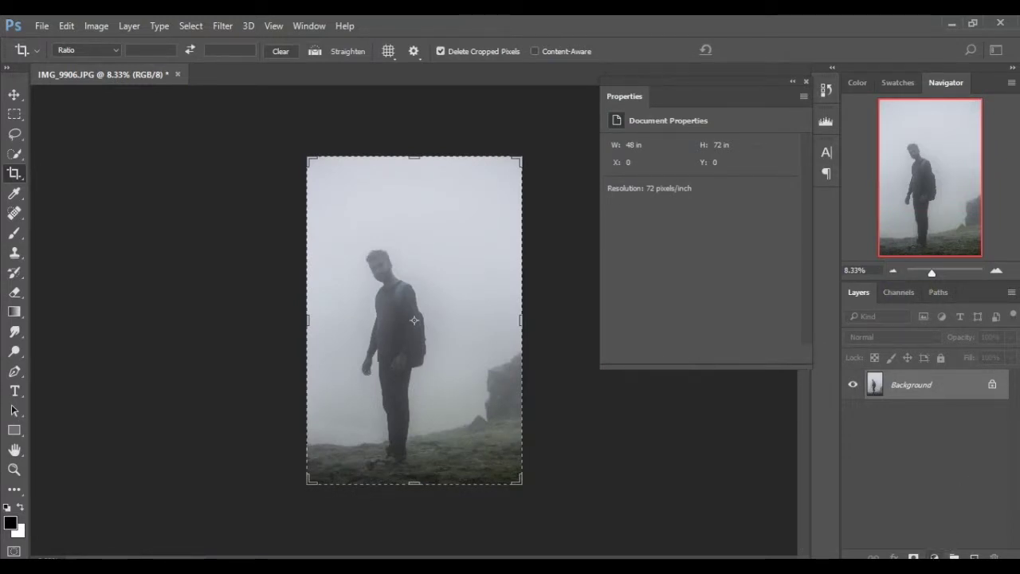
Add another Selective Color layer; in Greens set Yellow +100, Magenta −100 and adjust Cyan
click(933, 556)
click(912, 548)
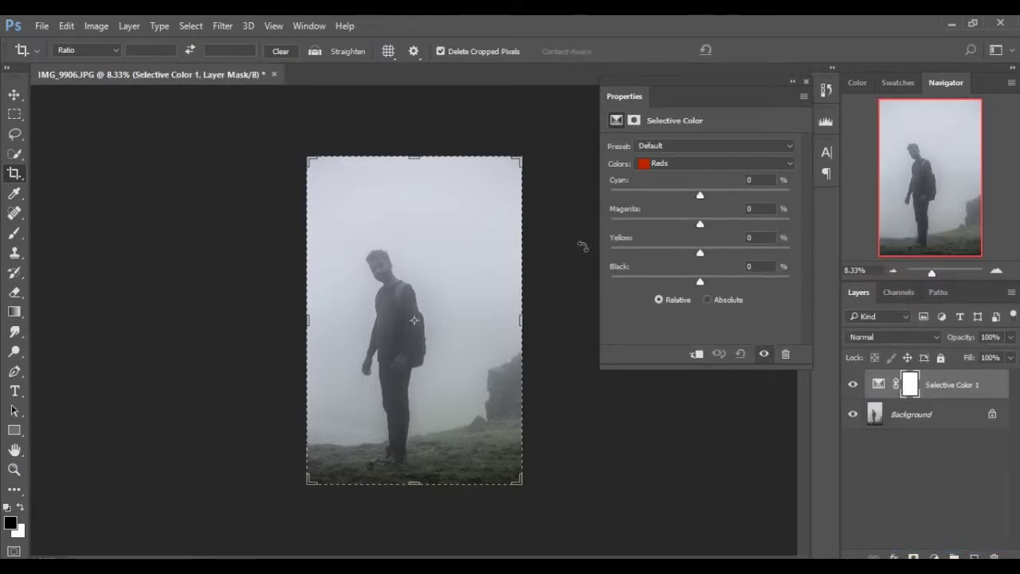
click(742, 165)
click(707, 199)
drag(699, 252, 532, 250)
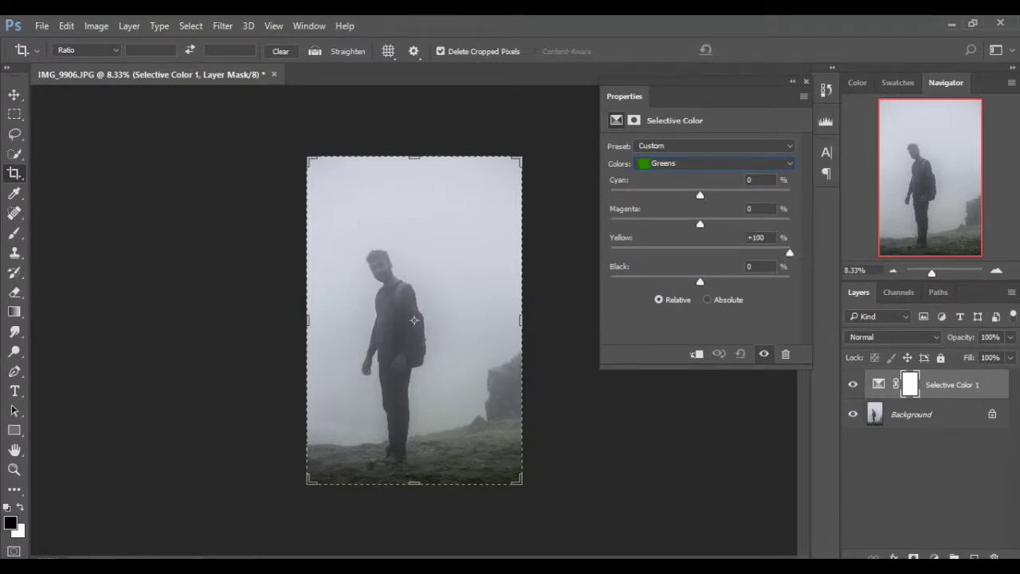
drag(699, 223, 611, 226)
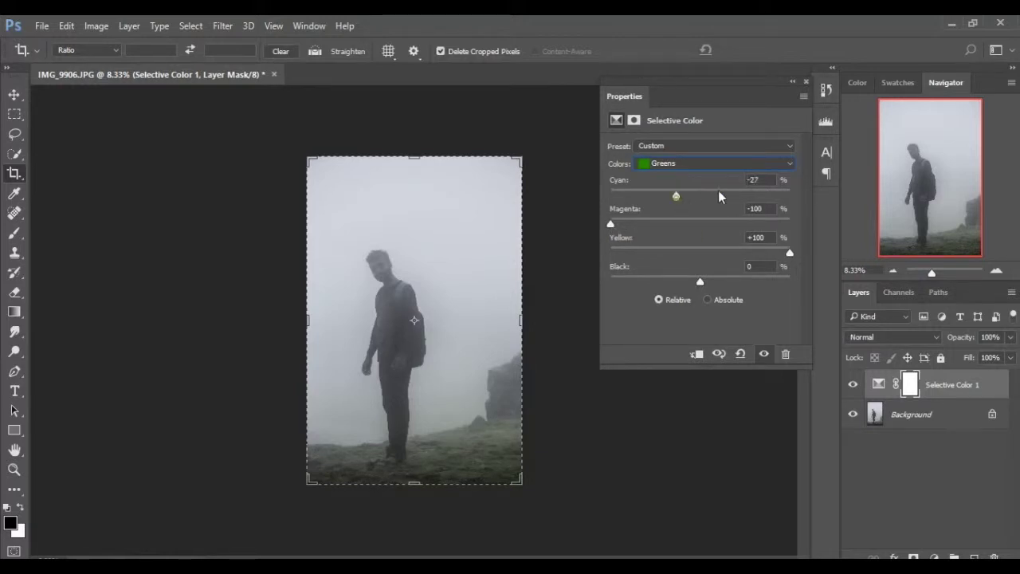
drag(718, 191, 844, 184)
In the Cyans range set Cyan +100, Magenta −100 and Yellow −100
click(695, 165)
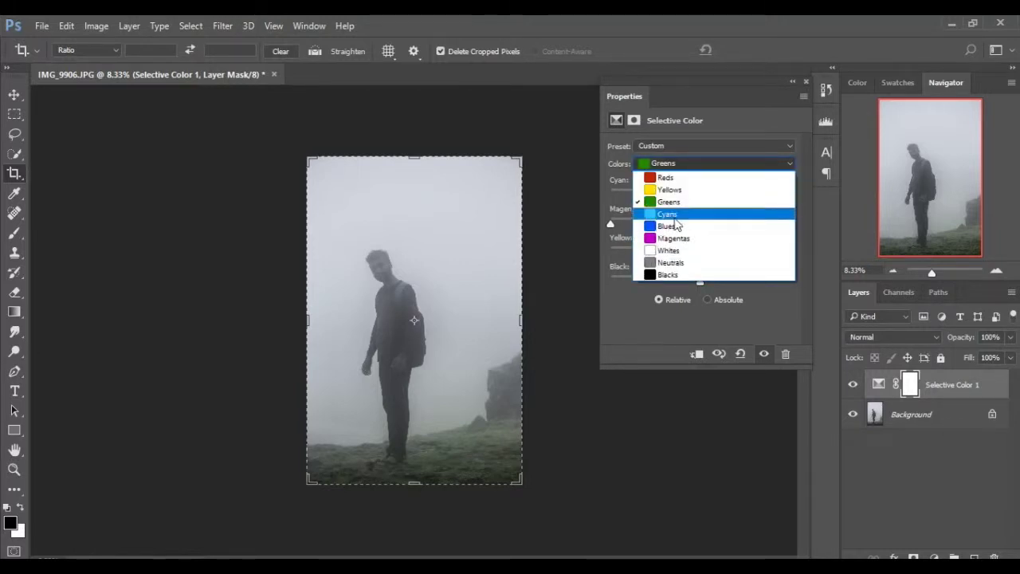
click(674, 213)
drag(678, 189, 850, 192)
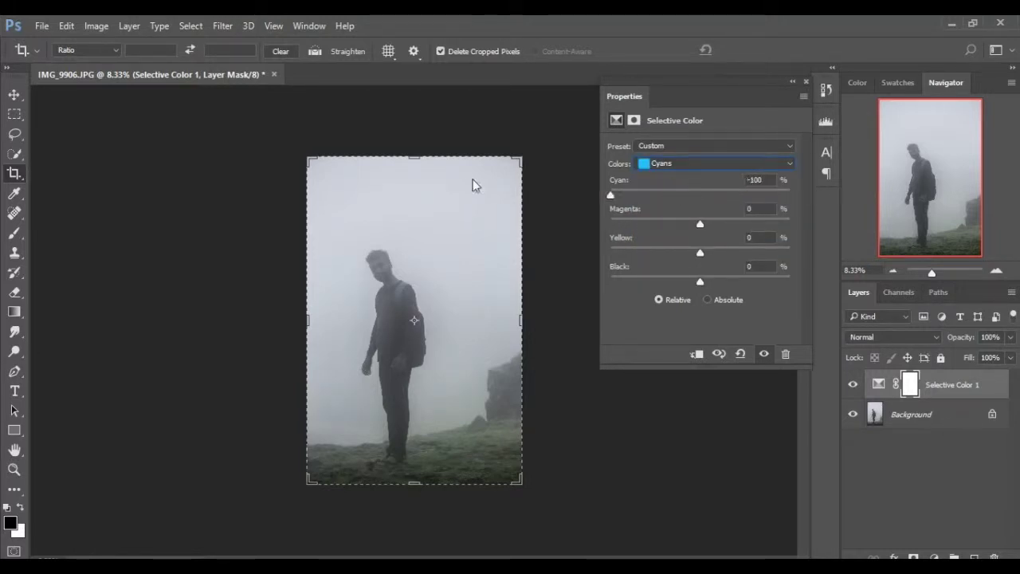
drag(473, 185, 948, 194)
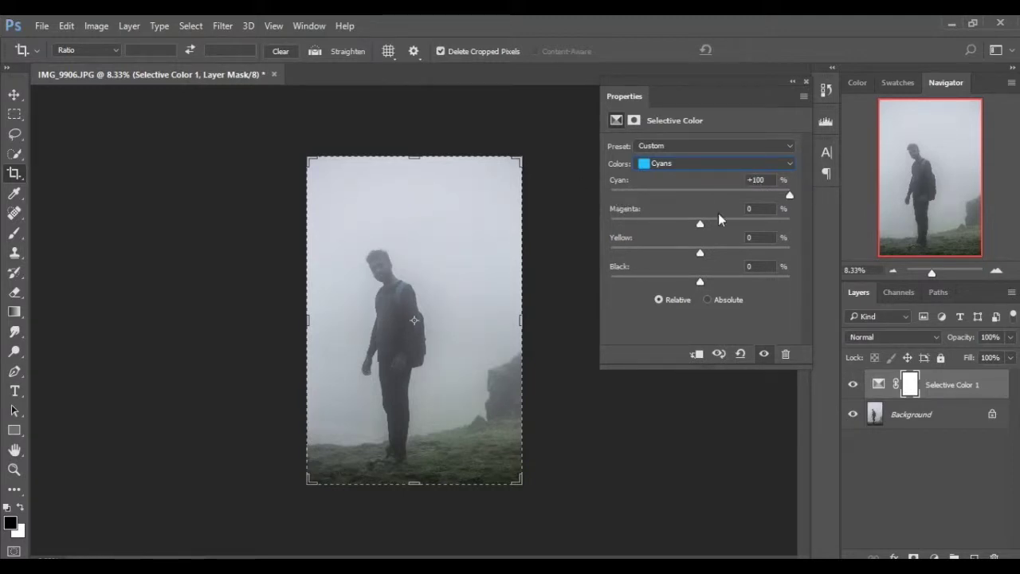
drag(701, 226, 561, 230)
mouse_move(699, 252)
mouse_down()
mouse_move(848, 261)
mouse_move(426, 243)
mouse_up()
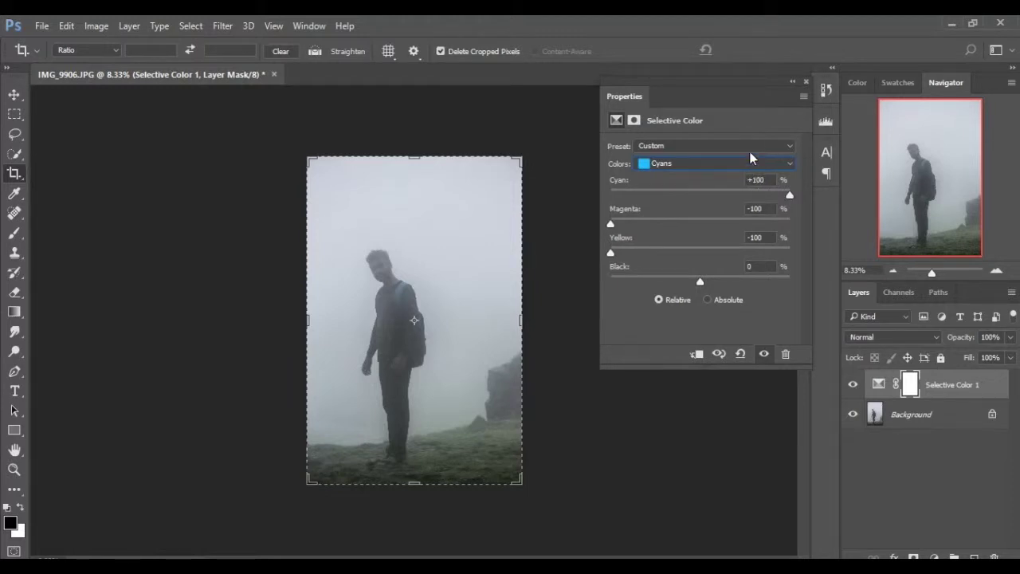
Select the Magentas range, then merge all visible layers into the Background
click(739, 166)
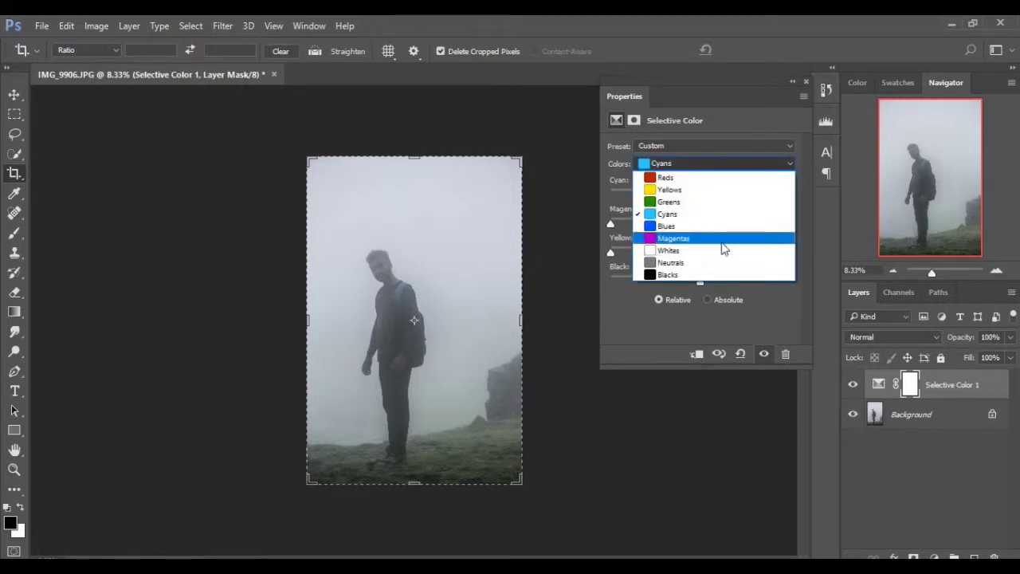
click(722, 239)
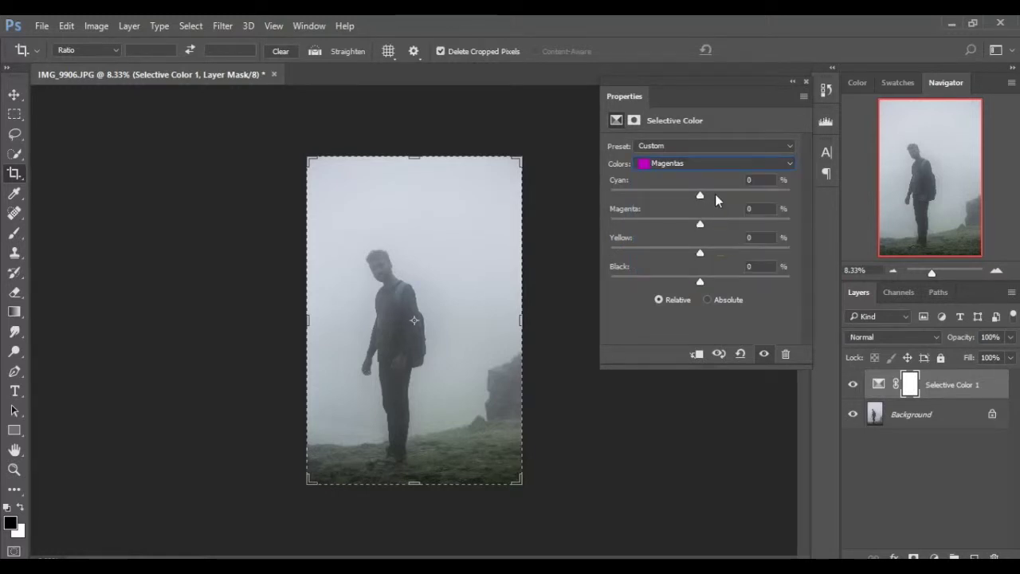
right_click(920, 416)
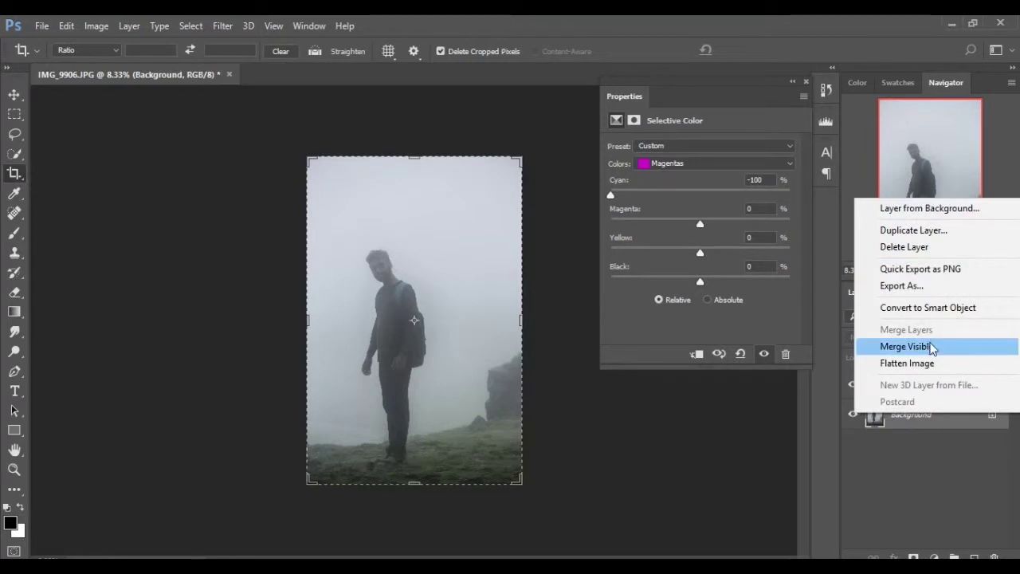
click(924, 347)
Apply Reduce Noise with Strength 7 and Preserve Details 70%
key(ctrl+plus)
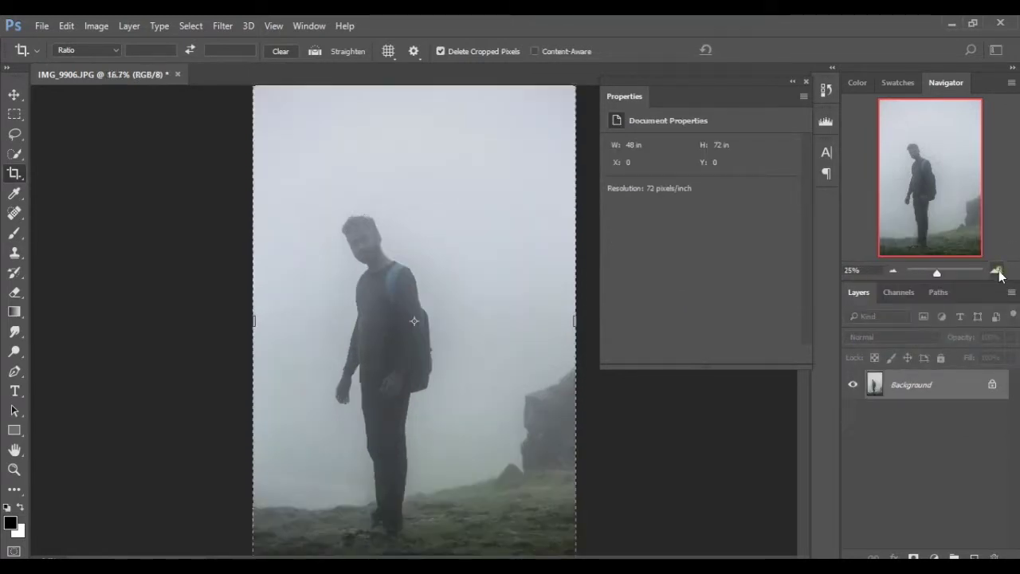
key(ctrl+plus)
key(ctrl+plus)
drag(898, 171, 891, 151)
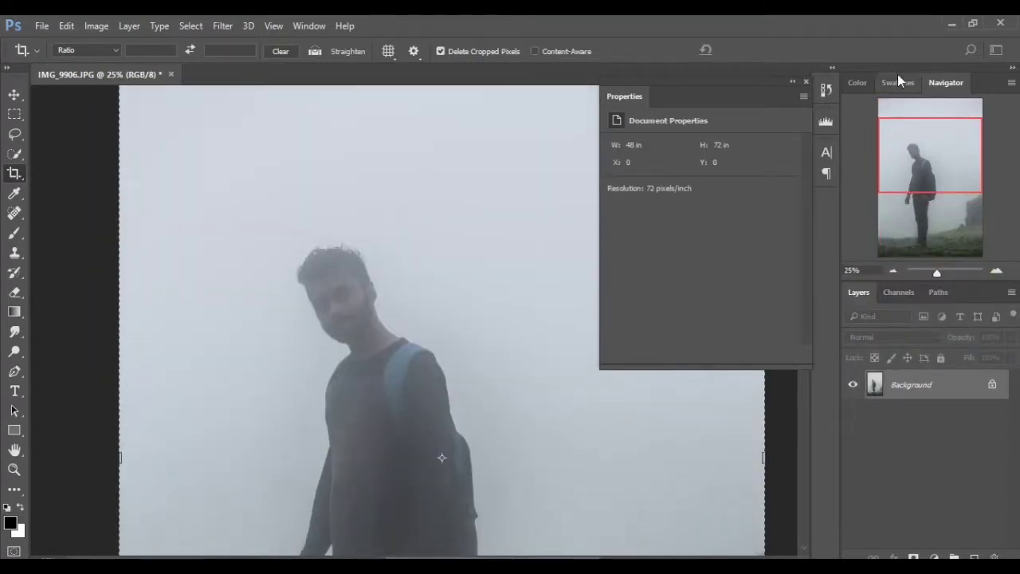
click(808, 81)
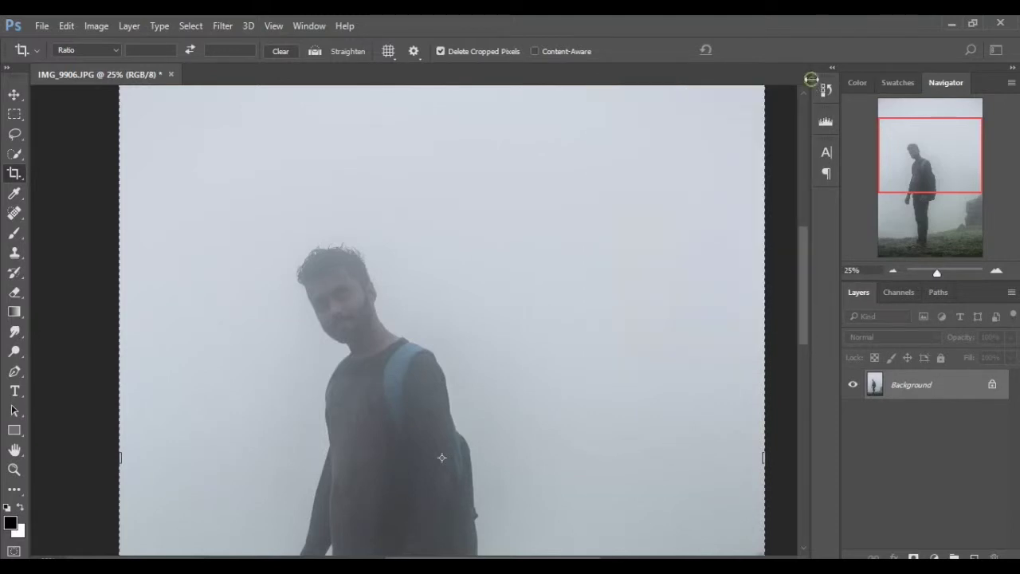
click(222, 25)
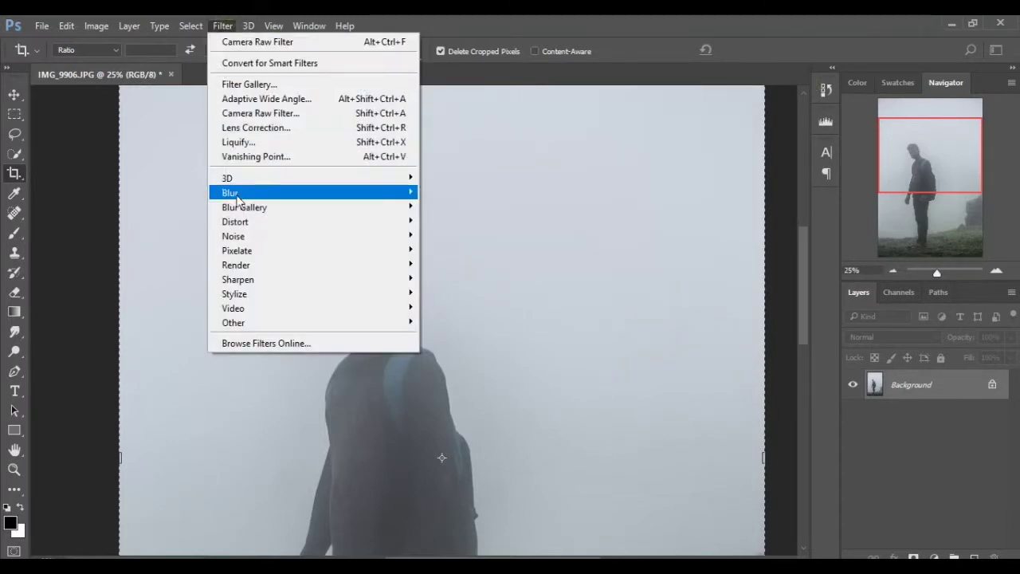
mouse_move(234, 236)
click(462, 293)
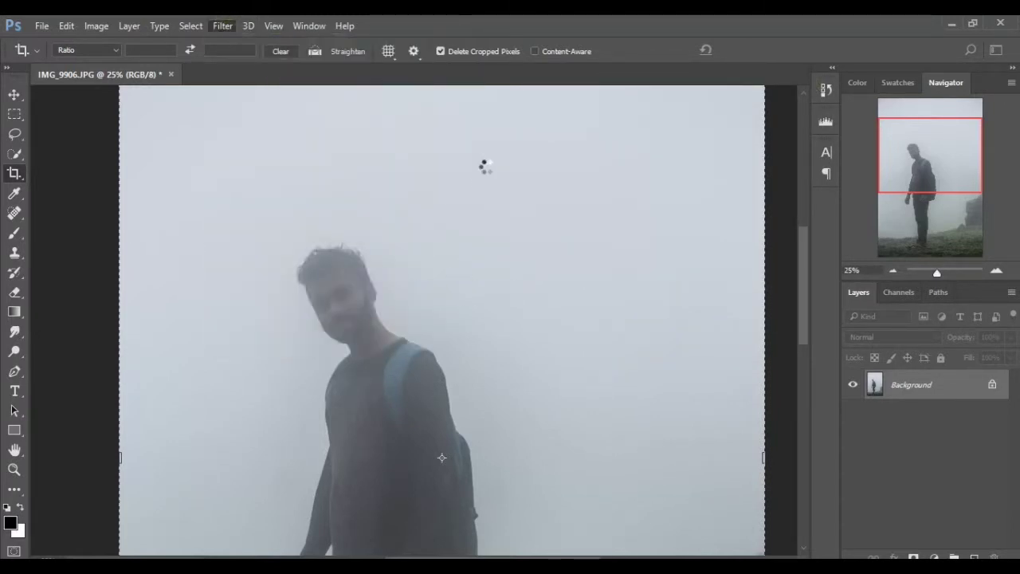
mouse_move(248, 308)
mouse_down()
mouse_move(387, 200)
mouse_move(534, 444)
mouse_up()
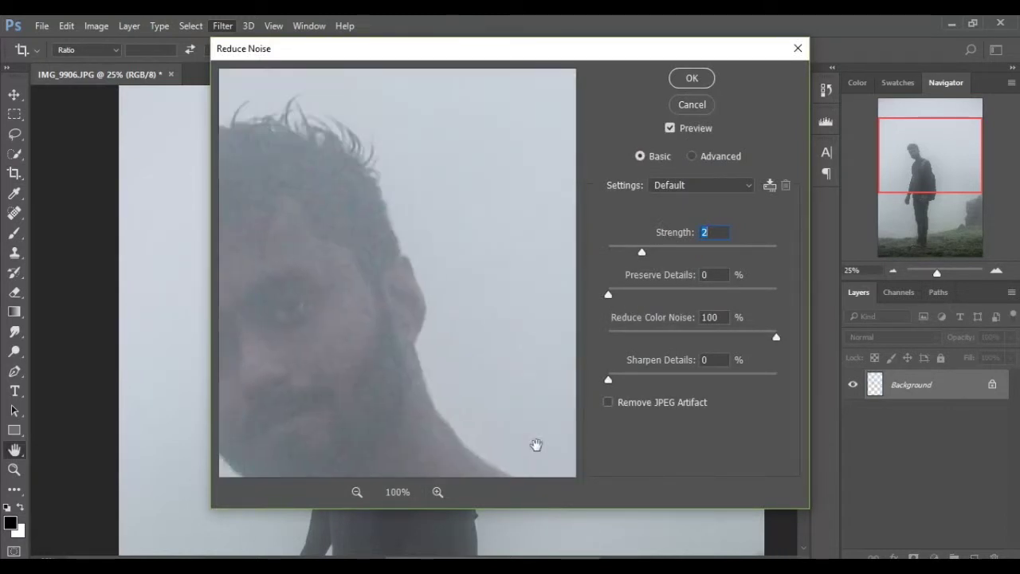
mouse_move(300, 357)
mouse_down()
mouse_move(467, 251)
mouse_move(504, 269)
mouse_up()
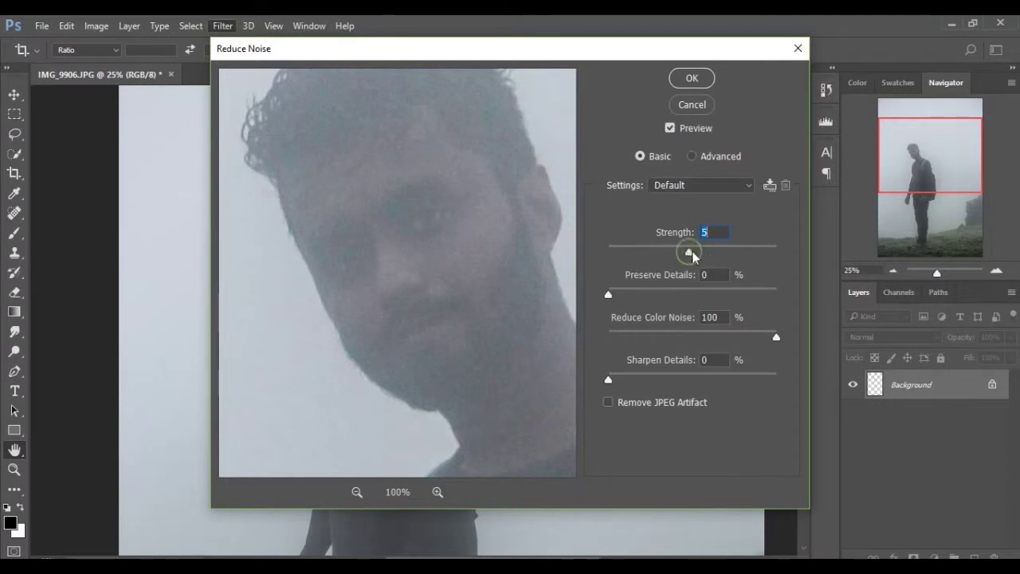
drag(689, 251, 725, 252)
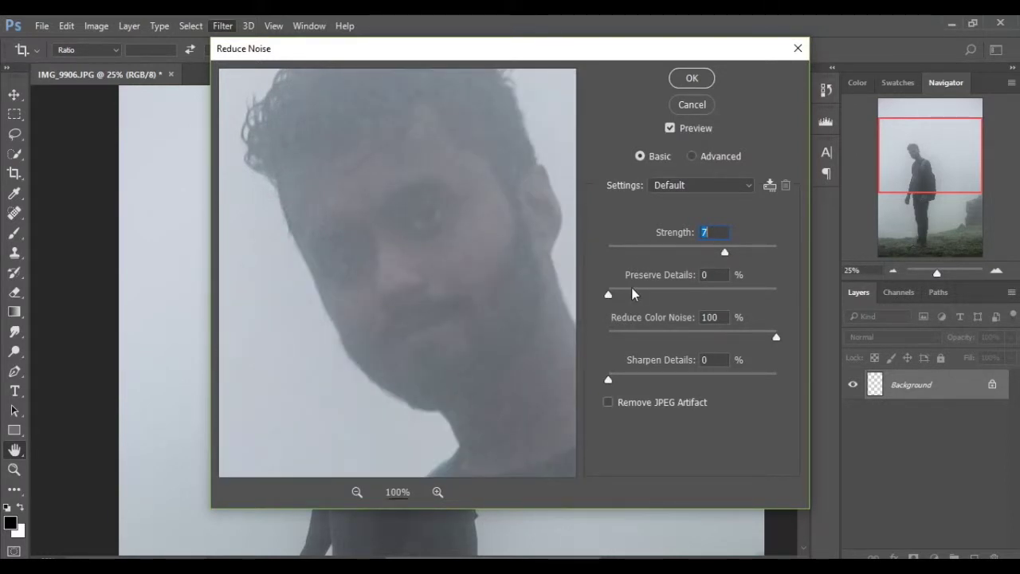
drag(632, 294, 726, 296)
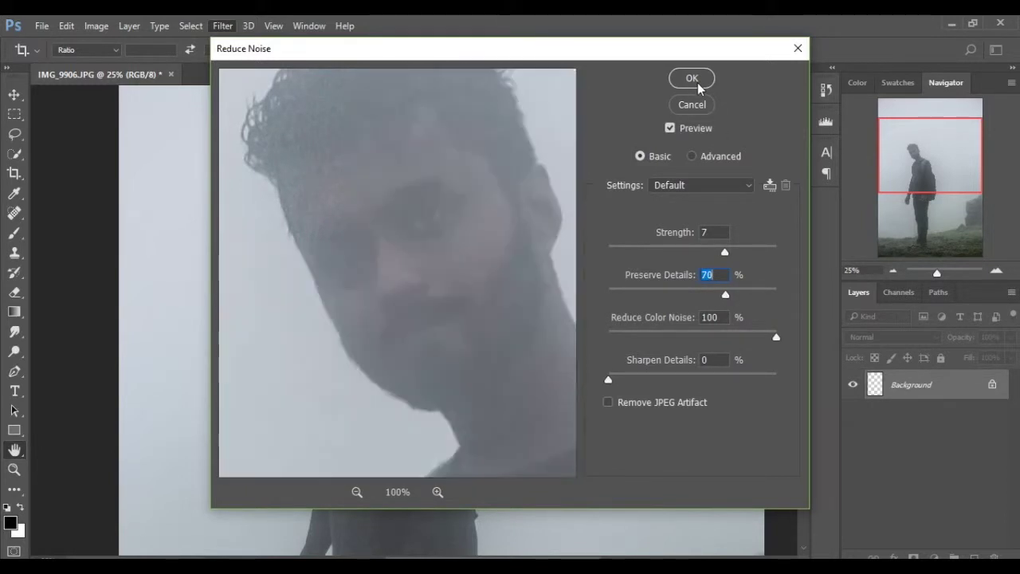
click(697, 83)
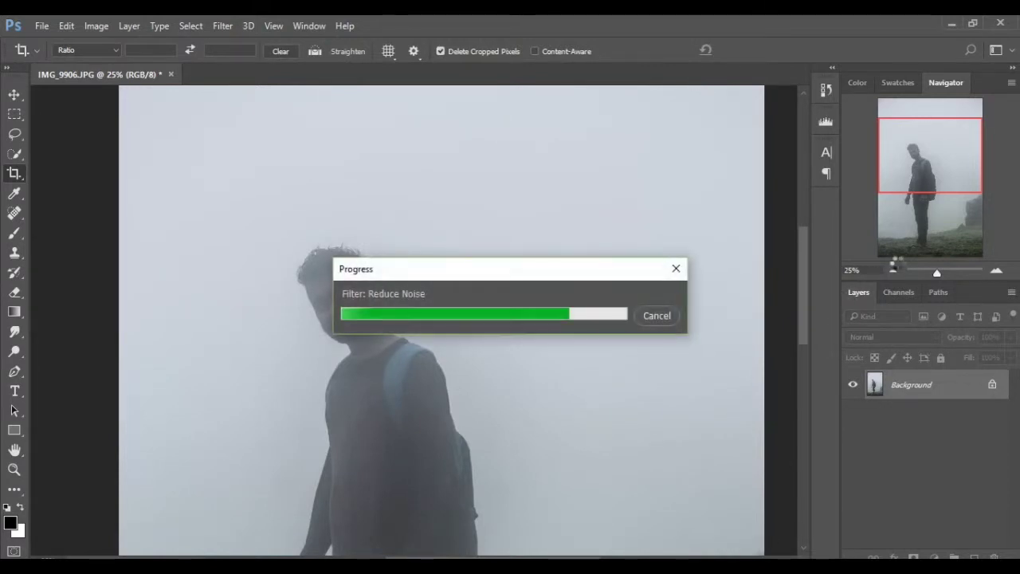
Inspect the denoised face at up to 66.7% zoom, then add an empty Layer 1
click(898, 271)
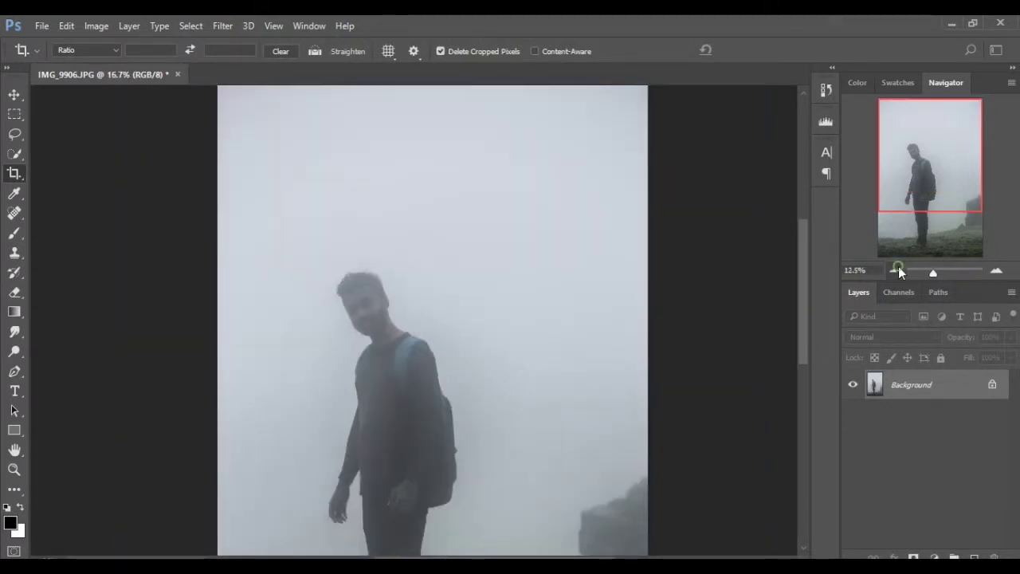
click(898, 271)
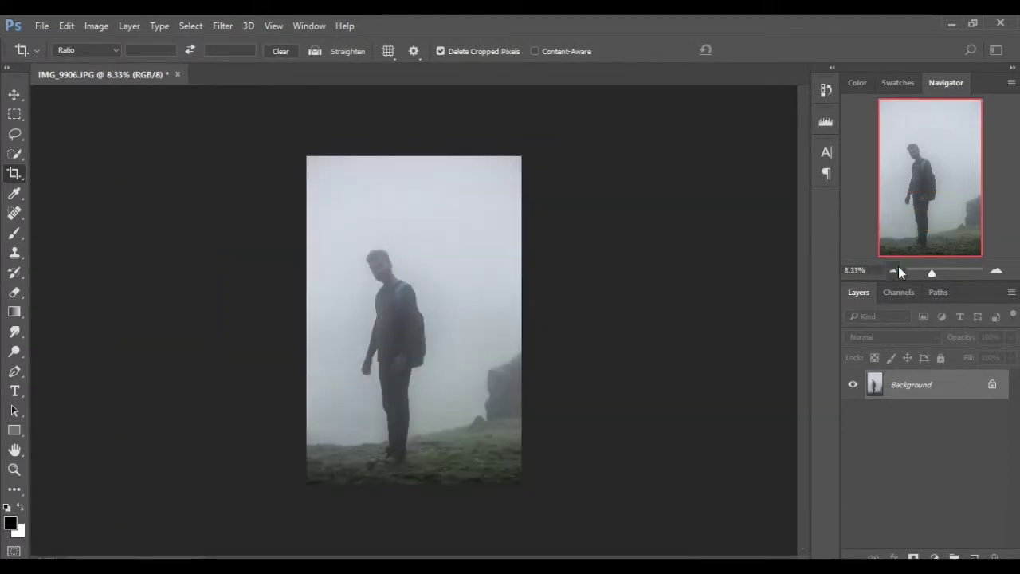
click(992, 271)
click(992, 271)
drag(891, 179, 886, 157)
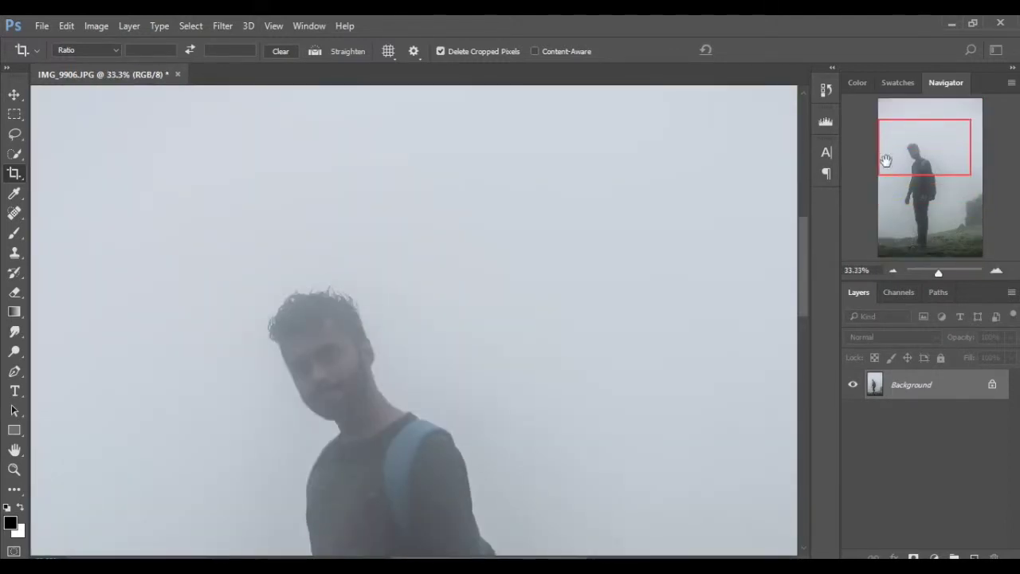
click(993, 271)
click(993, 271)
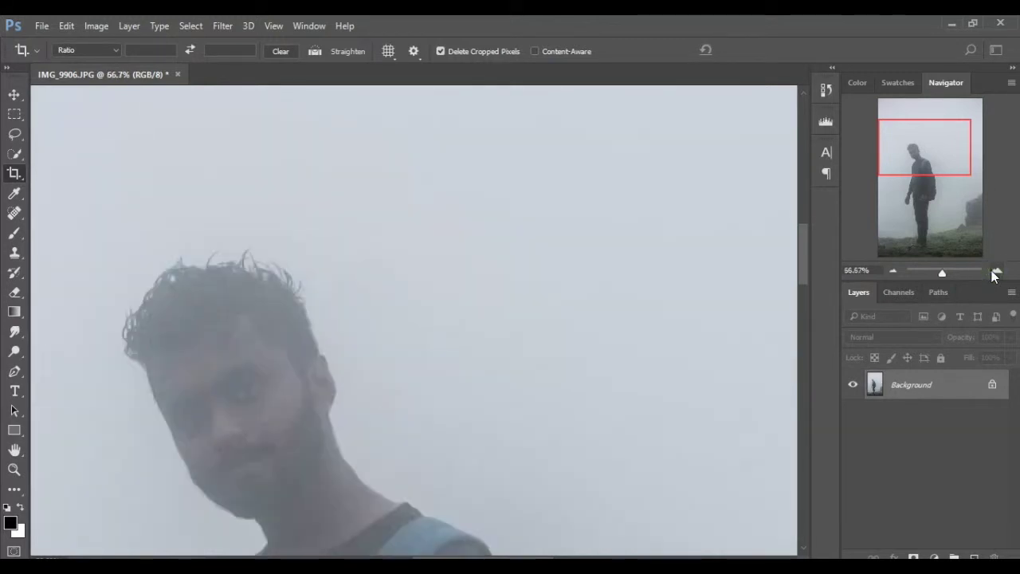
drag(933, 154, 929, 166)
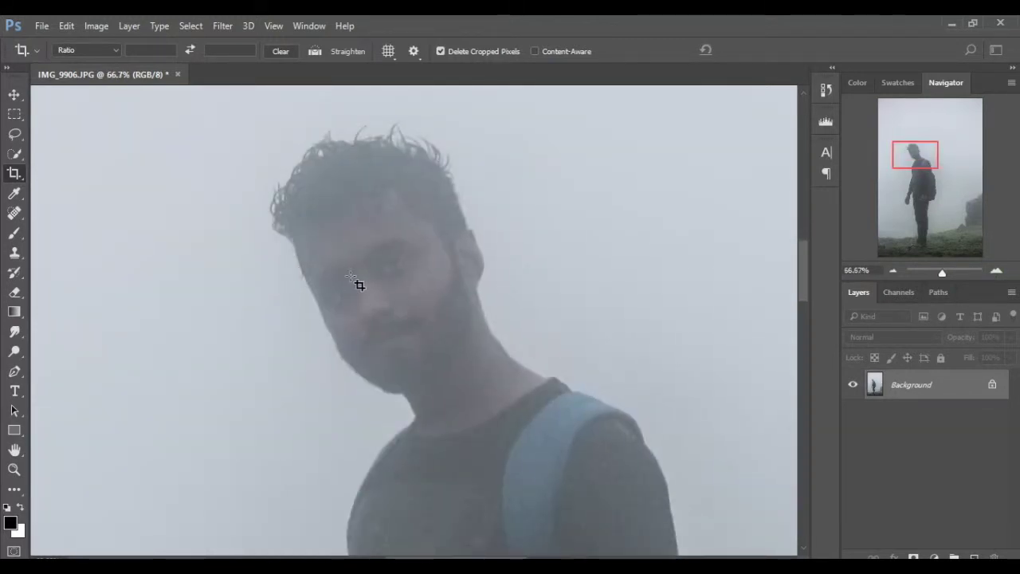
click(893, 271)
click(893, 271)
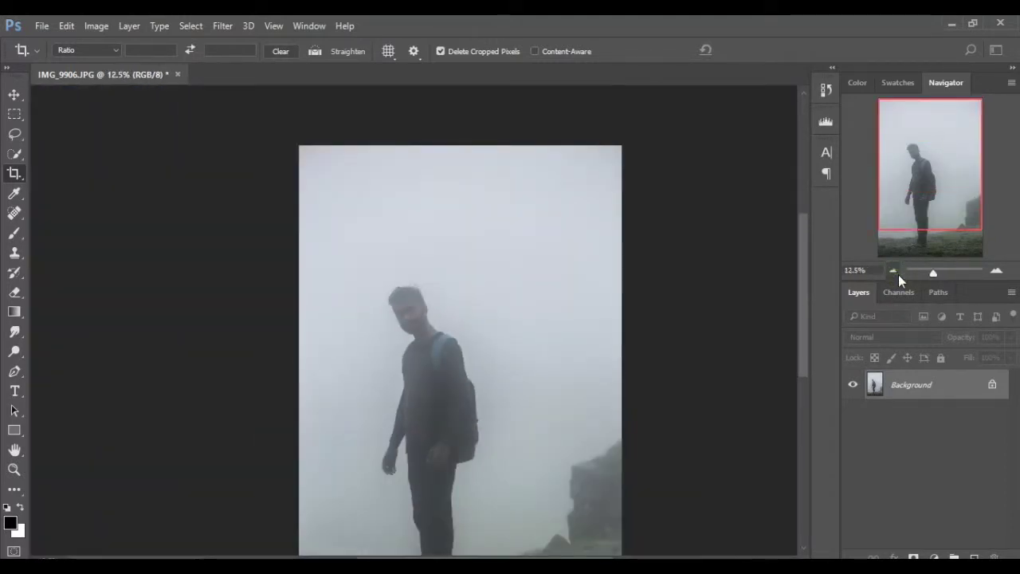
click(898, 274)
click(973, 557)
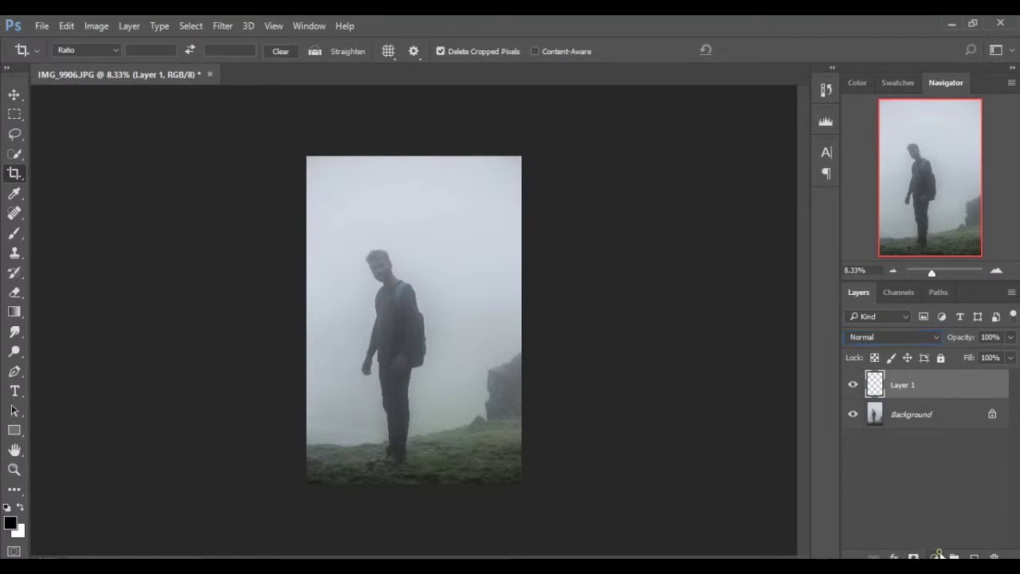
click(934, 556)
Add a Solid Color fill layer set to pure black
click(924, 223)
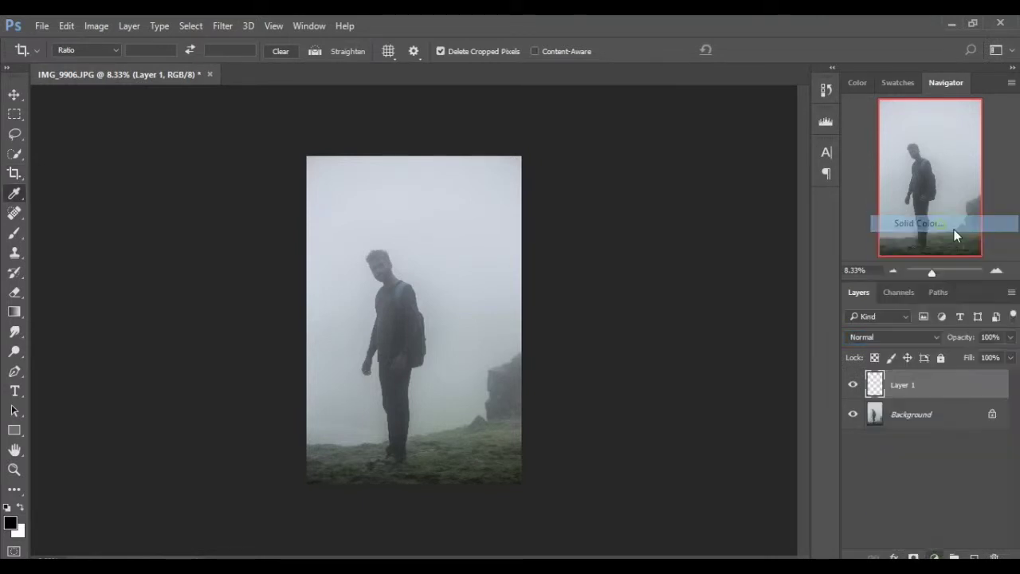
text(828282)
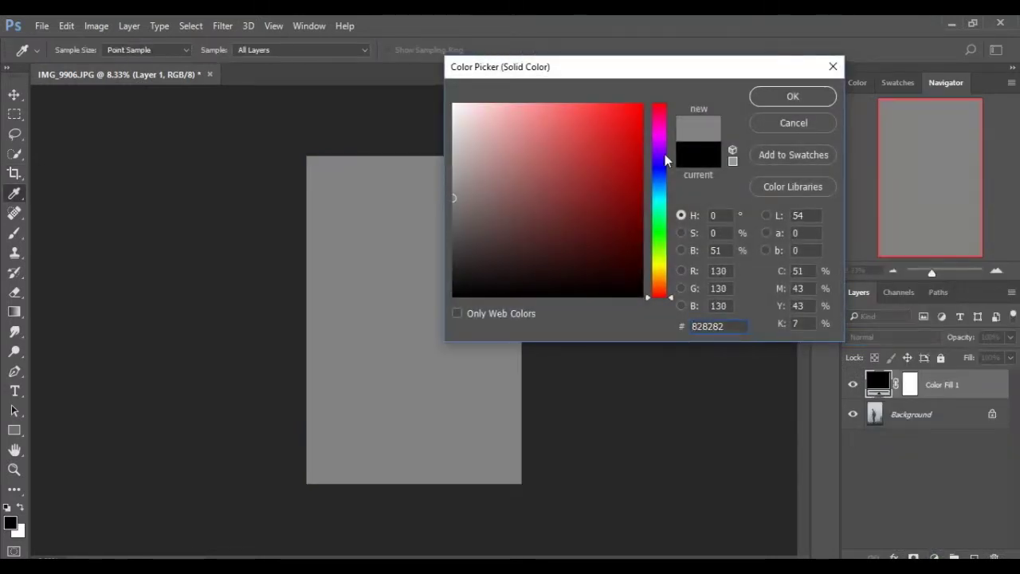
drag(455, 234, 452, 296)
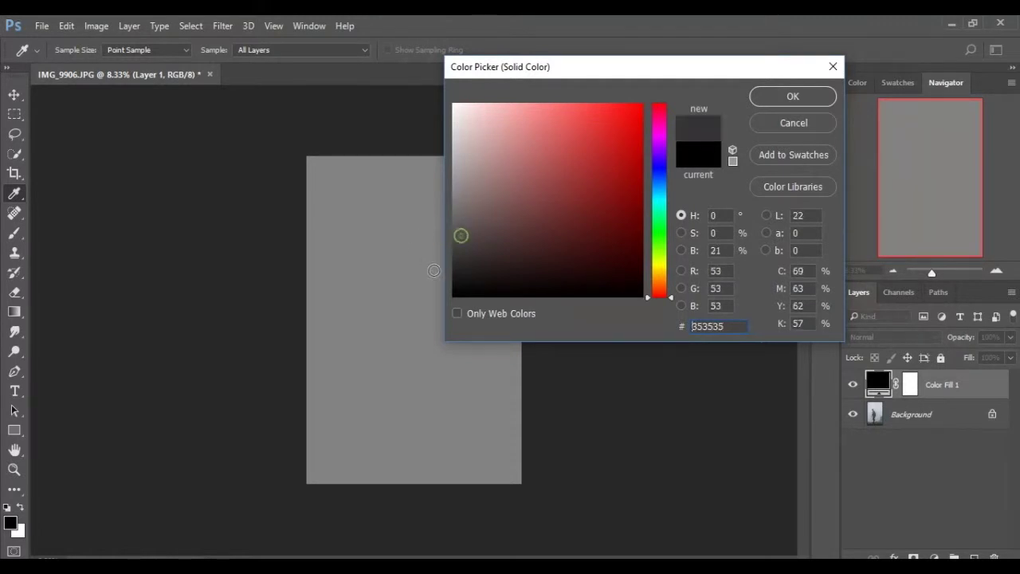
click(822, 103)
key(c)
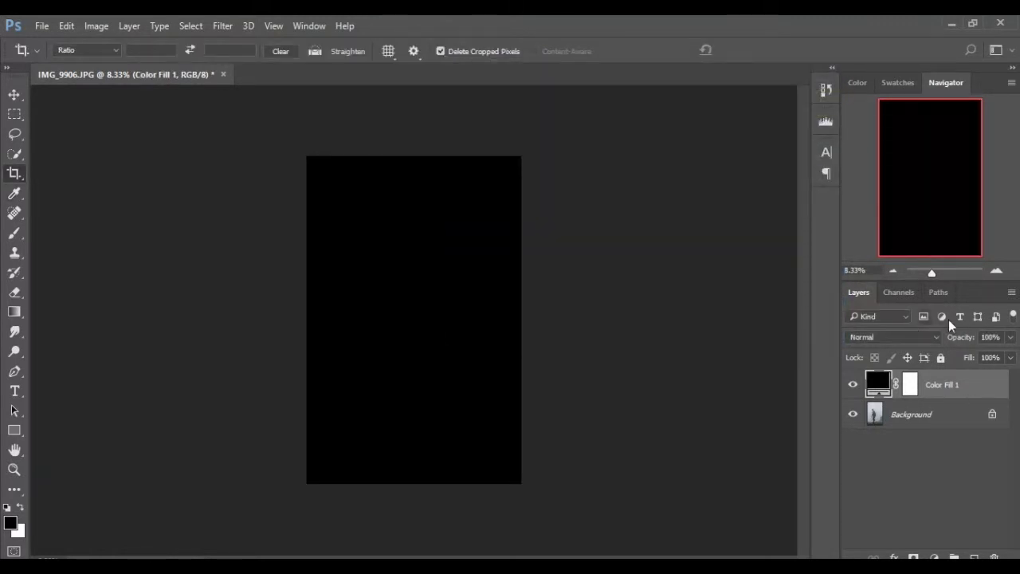
Blend the black fill layer in Color mode at 37% opacity
click(909, 335)
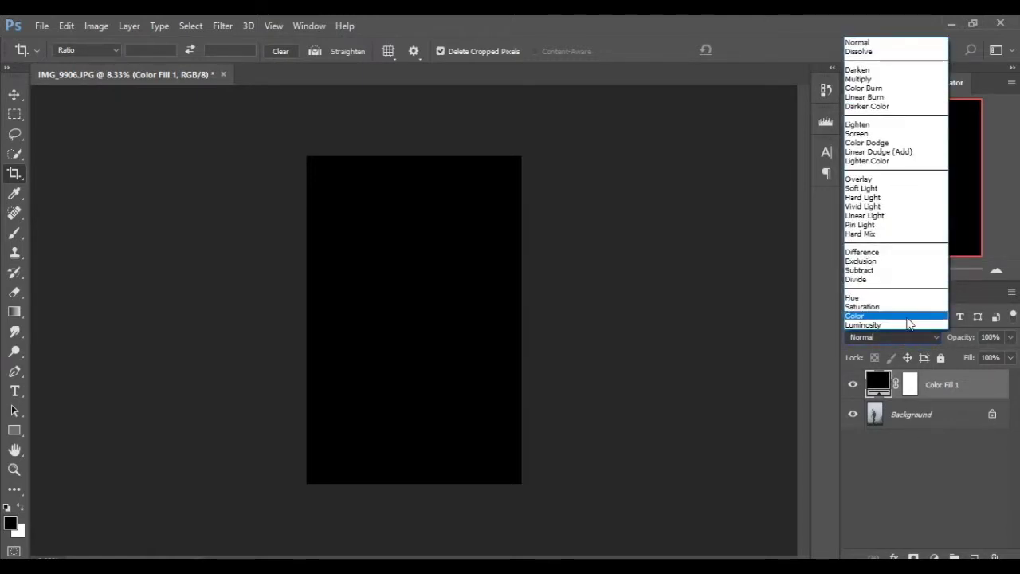
click(908, 317)
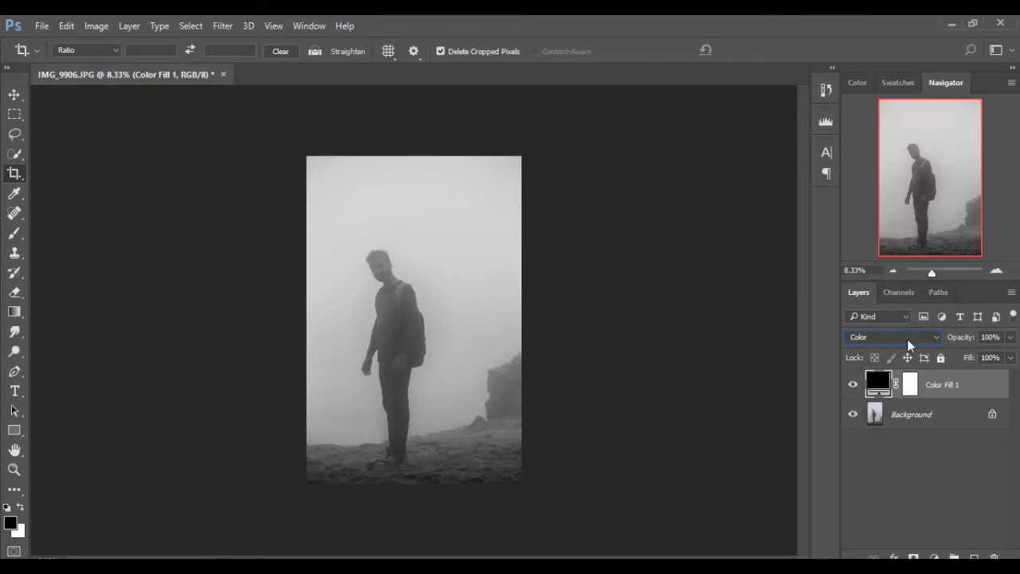
click(908, 341)
click(884, 78)
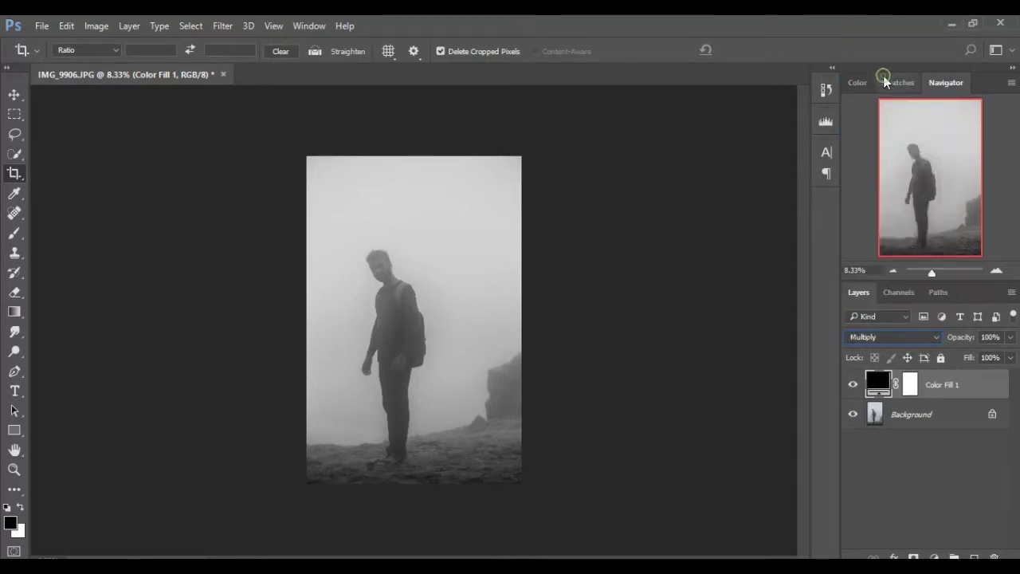
click(1006, 341)
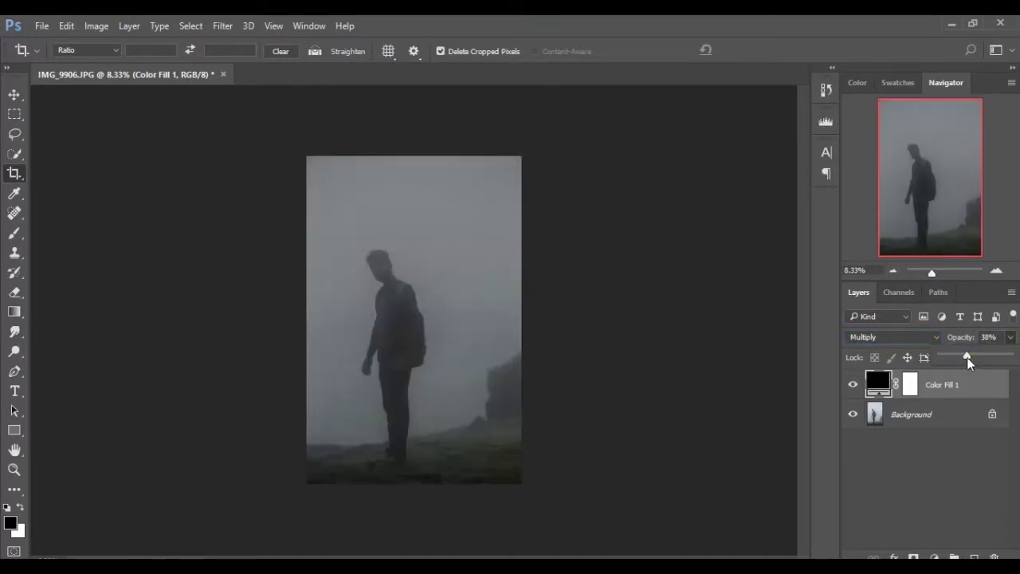
drag(968, 357, 872, 368)
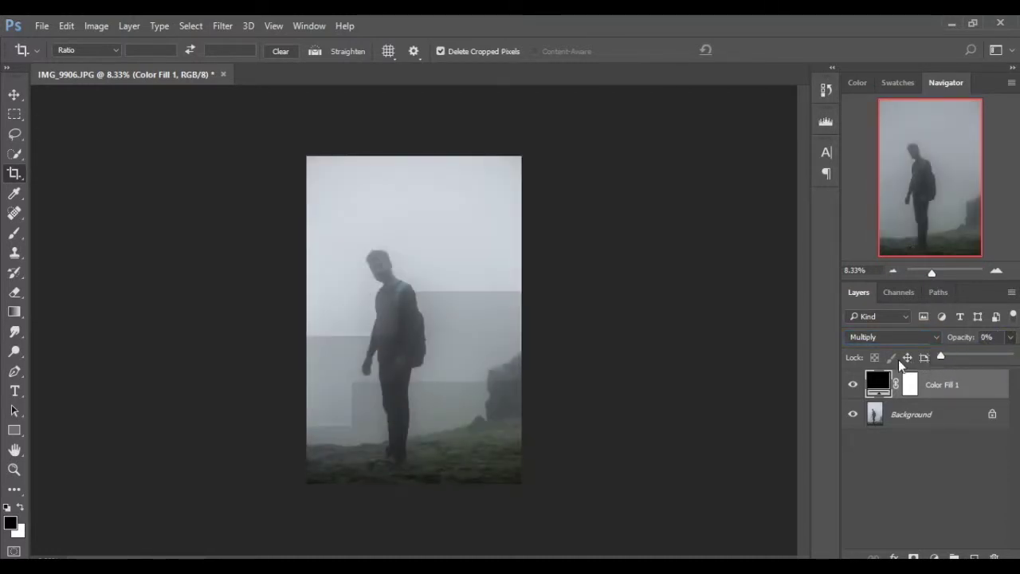
click(871, 337)
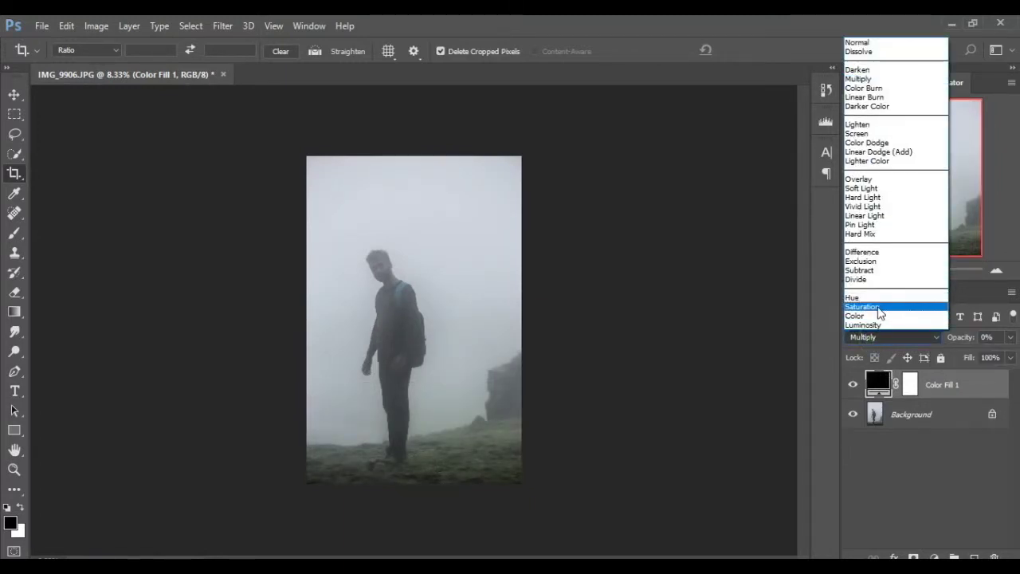
click(875, 316)
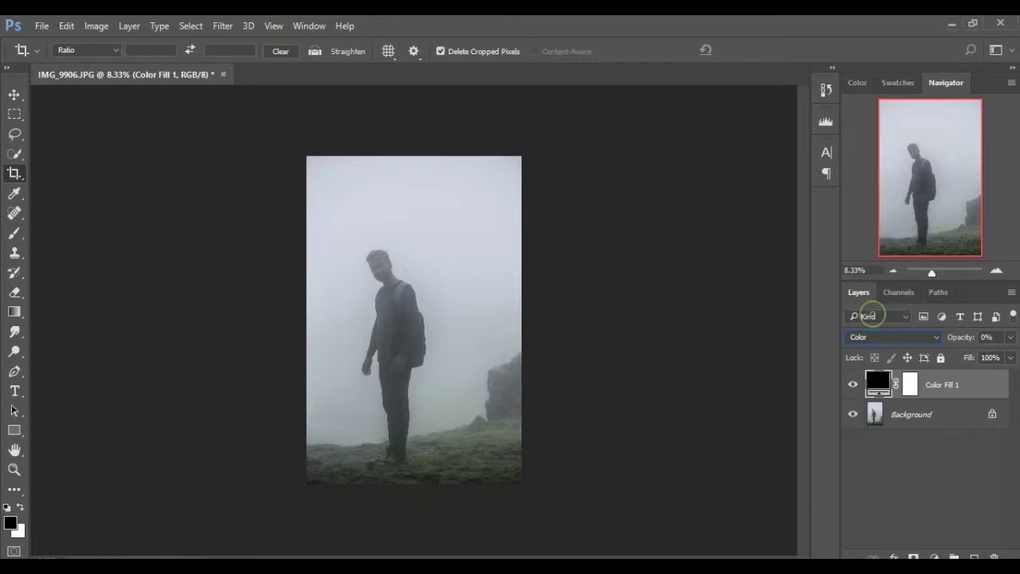
click(1004, 342)
drag(981, 358, 1014, 357)
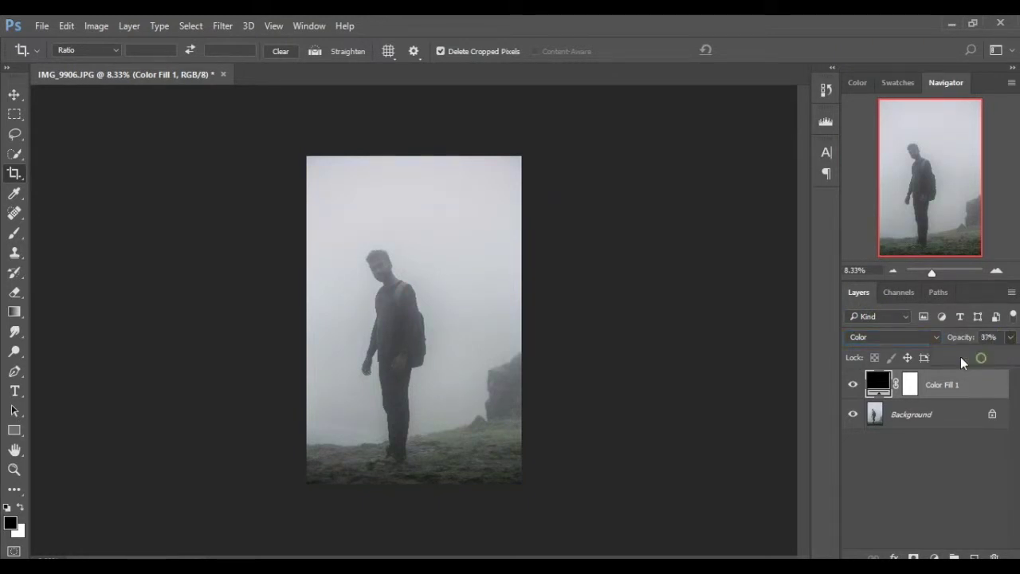
Change the fill colour to a mid grey sampled from the photo
double_click(877, 383)
click(440, 191)
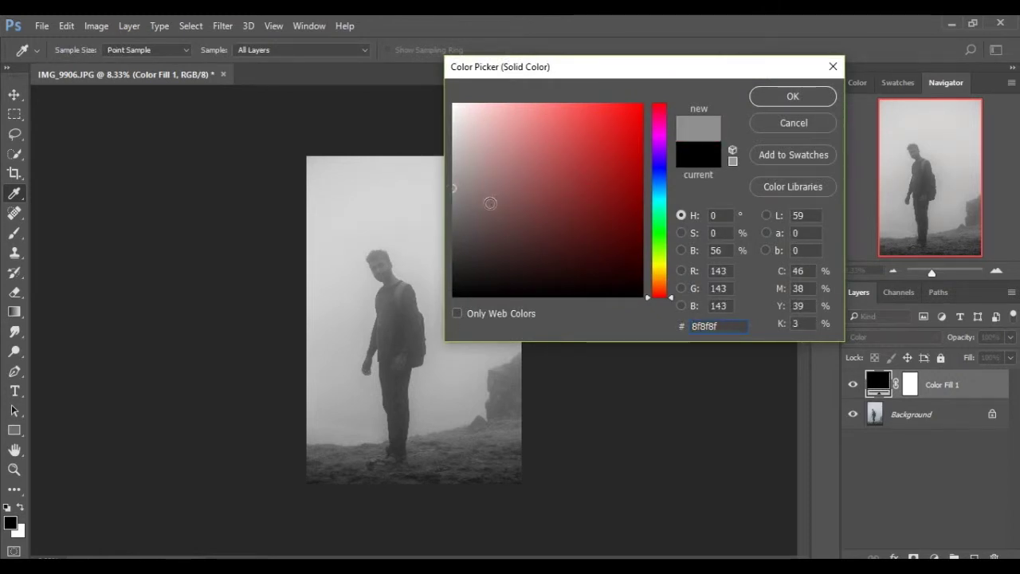
click(792, 96)
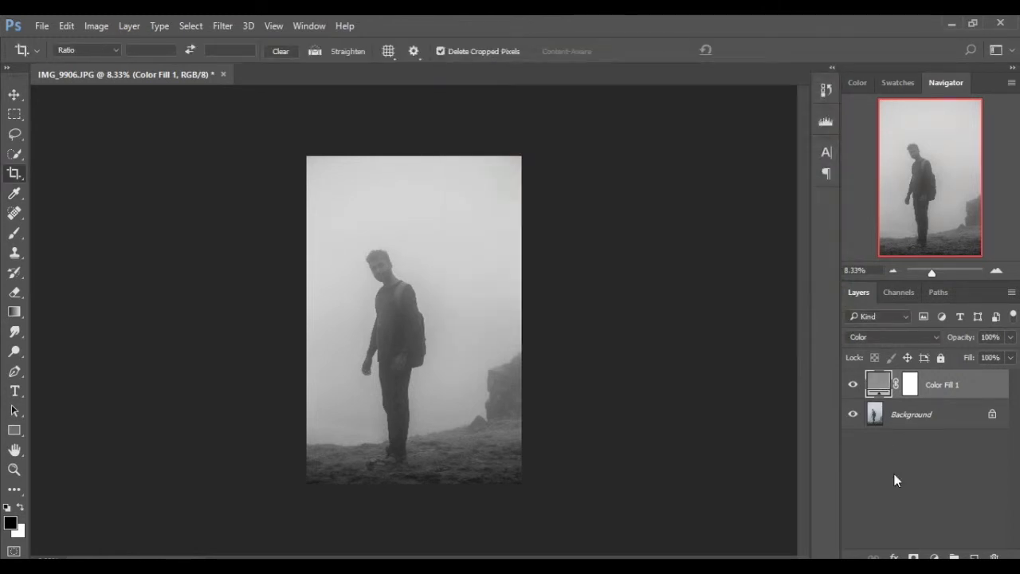
click(996, 271)
click(996, 271)
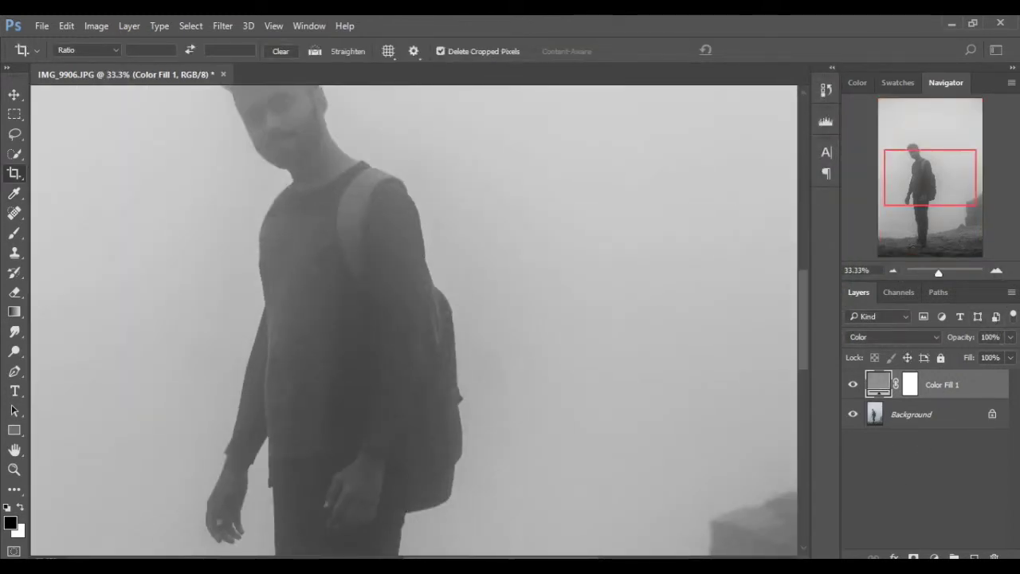
Drop the fill layer's opacity to about 5% and merge all visible layers into the Background
click(1010, 338)
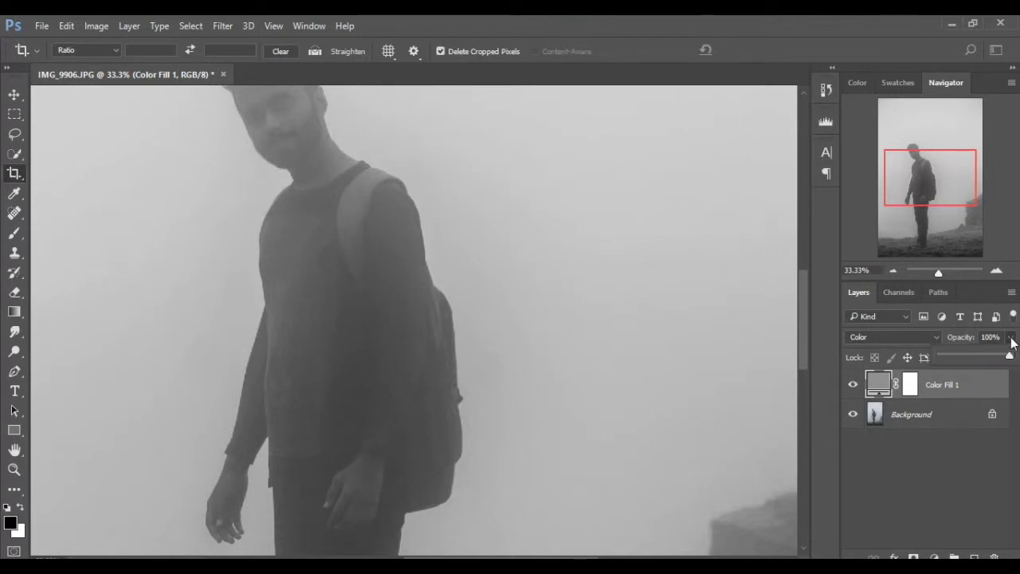
click(956, 357)
drag(956, 357, 917, 363)
click(999, 335)
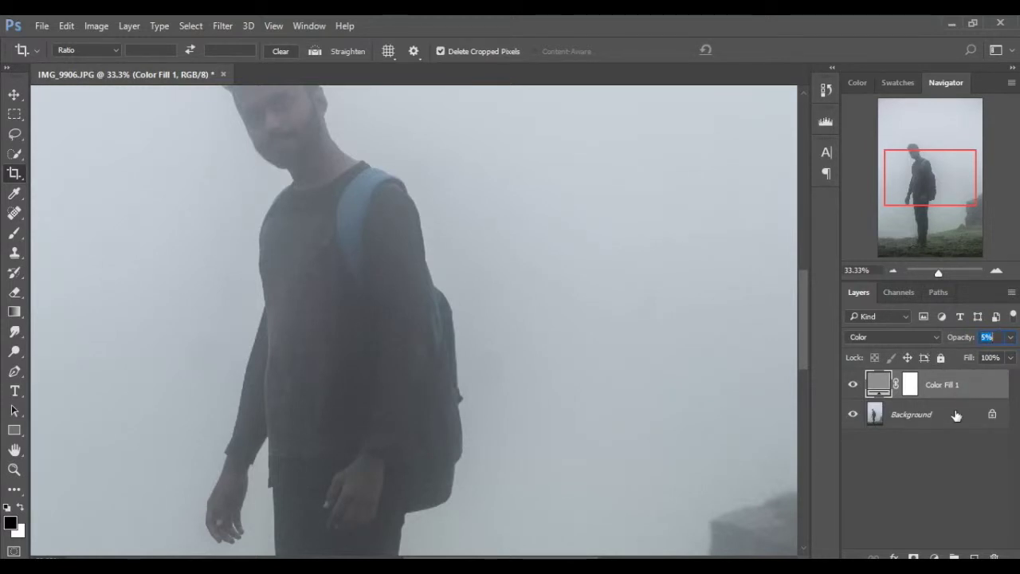
right_click(957, 416)
click(907, 344)
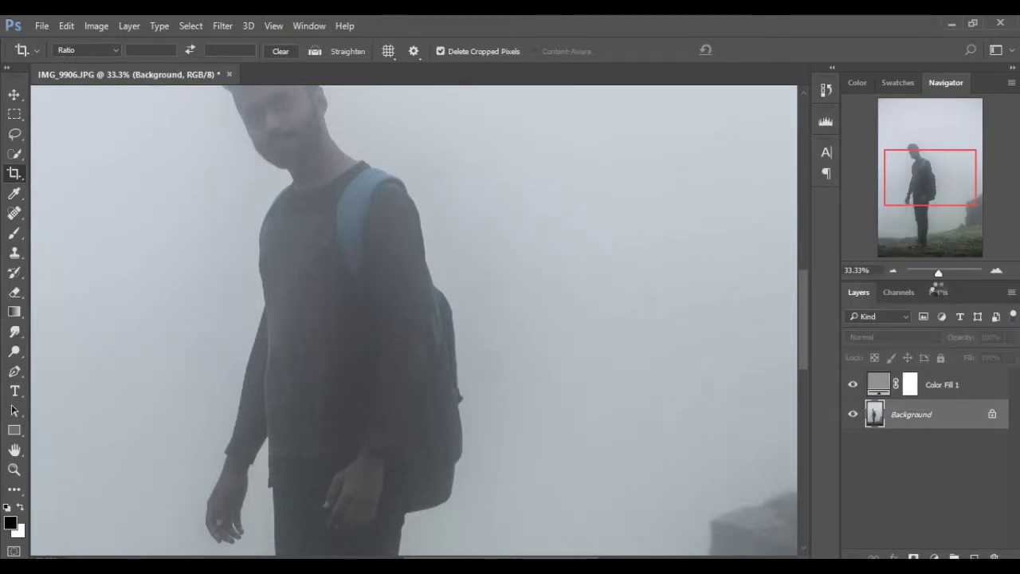
drag(916, 178, 907, 151)
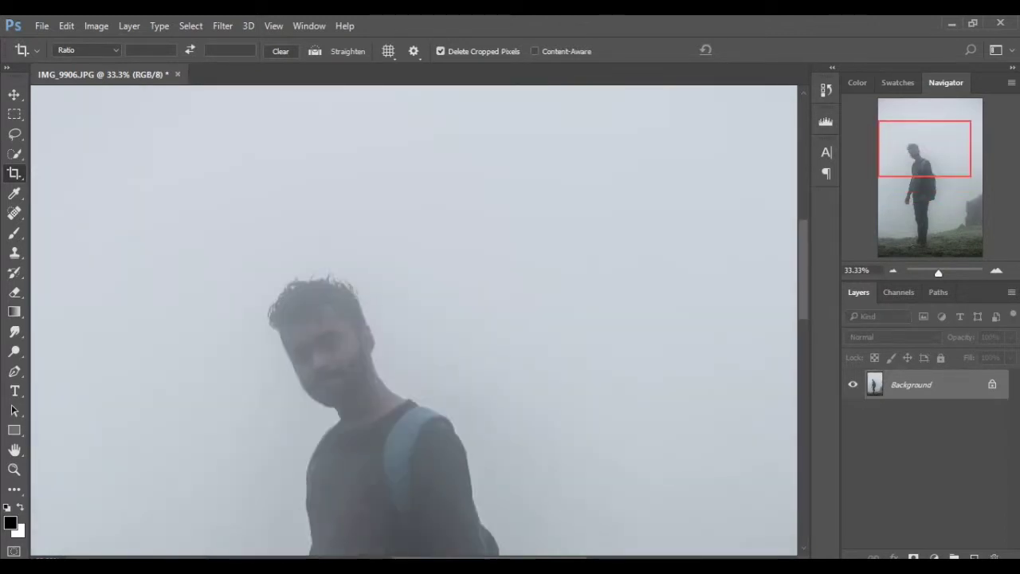
Add a Vibrance 1 layer with Vibrance +100 and Saturation 0, then select the Background
click(934, 557)
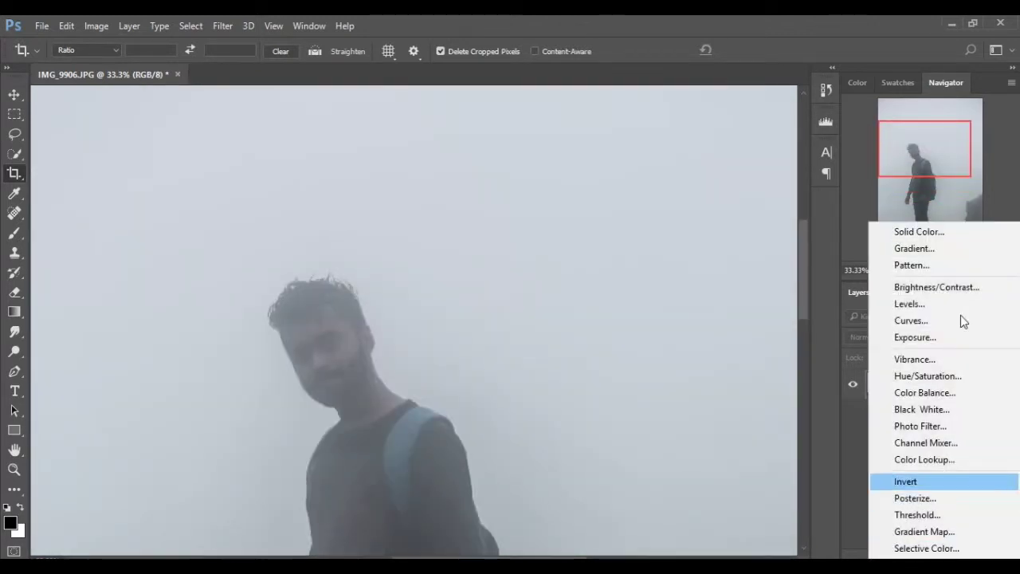
click(940, 356)
drag(699, 160, 847, 144)
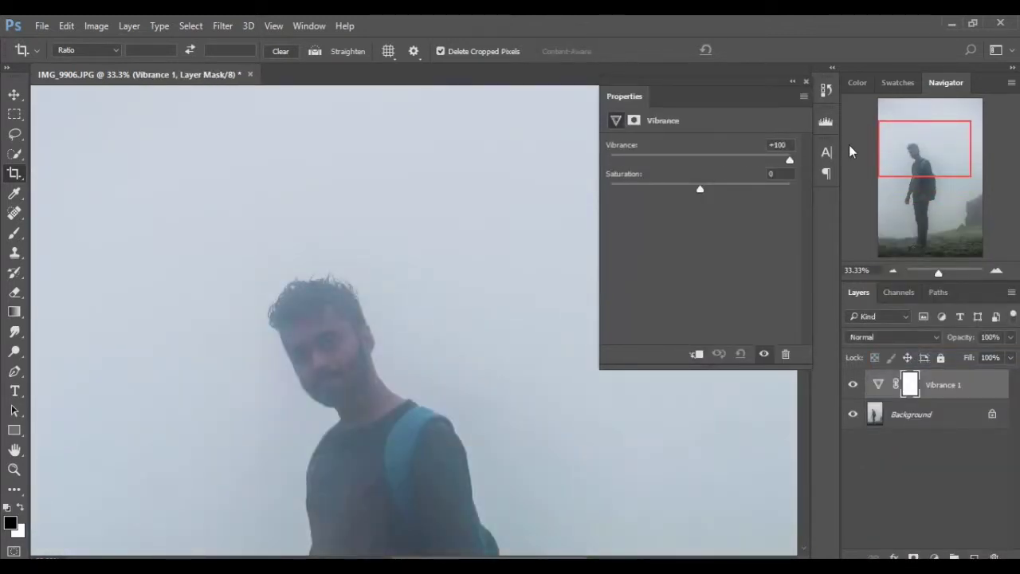
drag(948, 144, 948, 231)
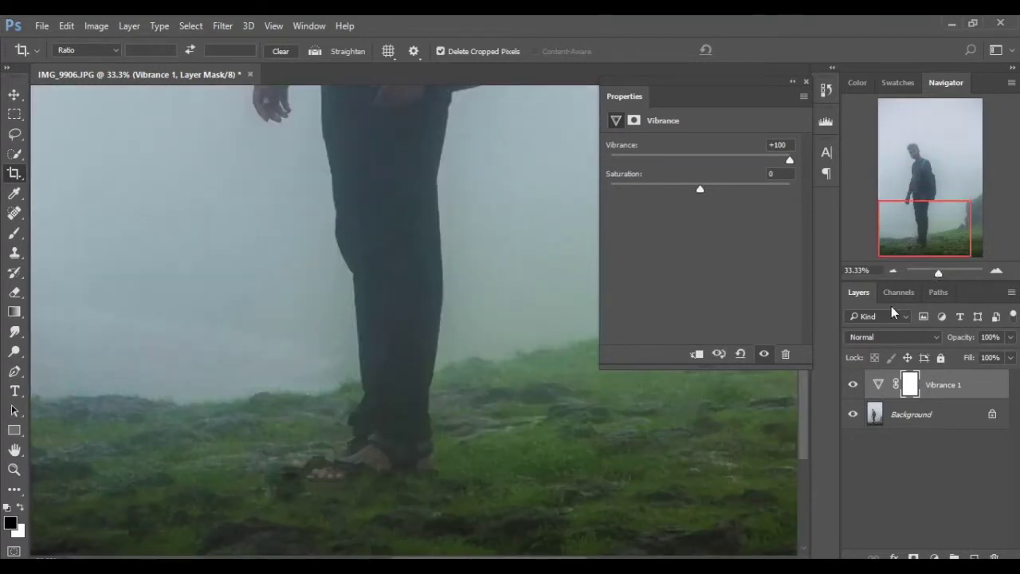
click(893, 271)
click(893, 271)
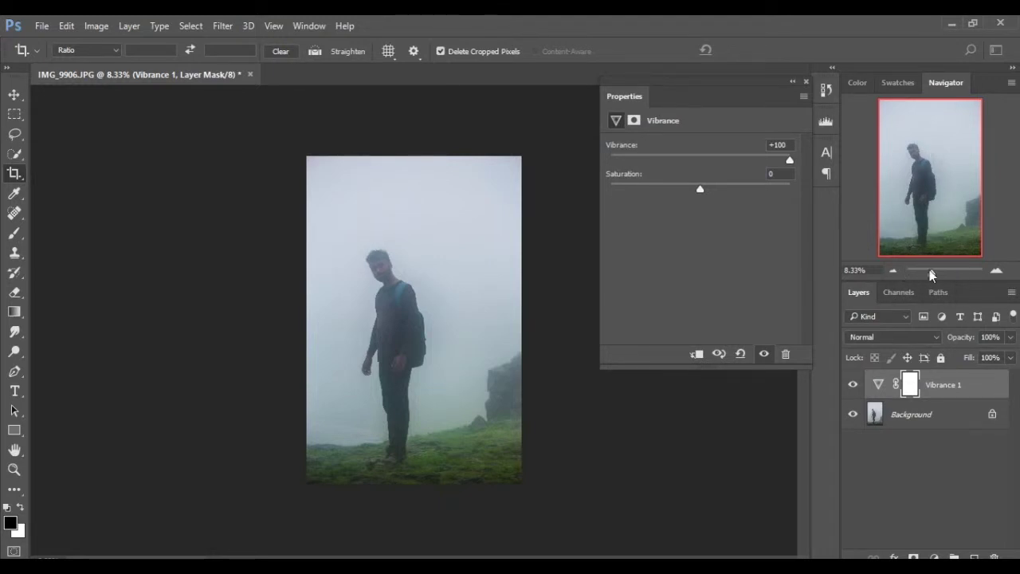
drag(982, 271, 942, 275)
drag(930, 174, 914, 151)
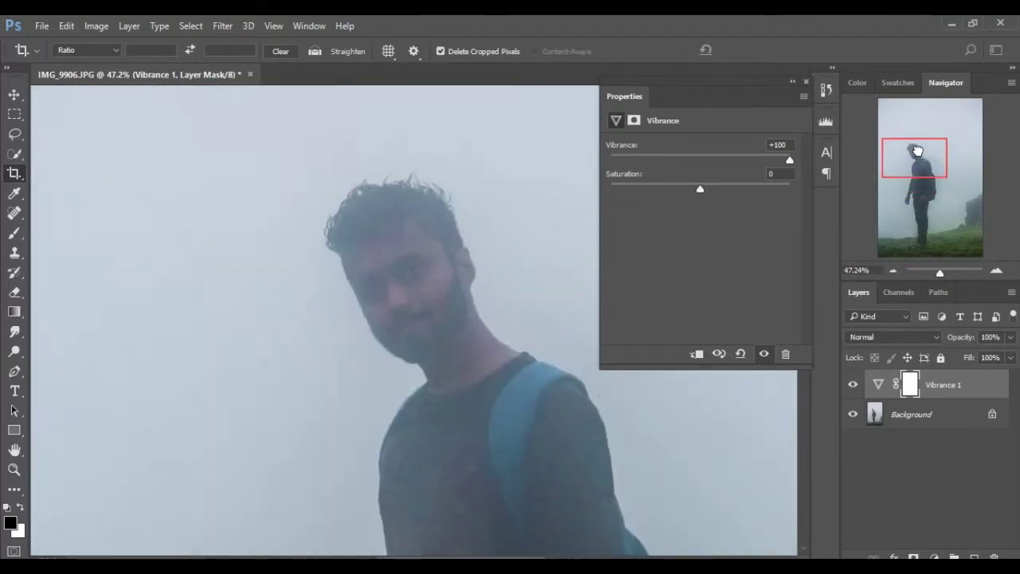
click(917, 418)
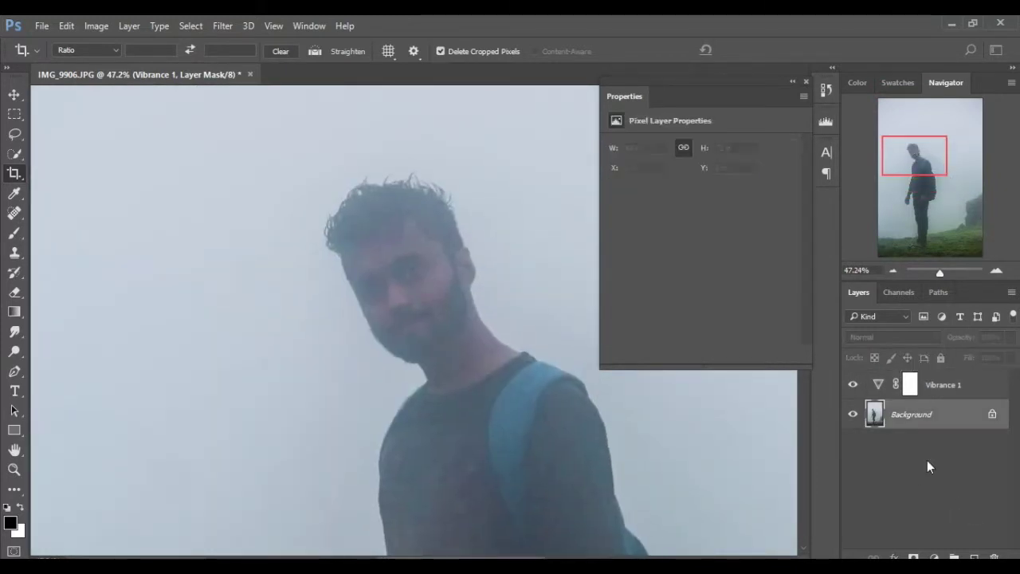
click(933, 557)
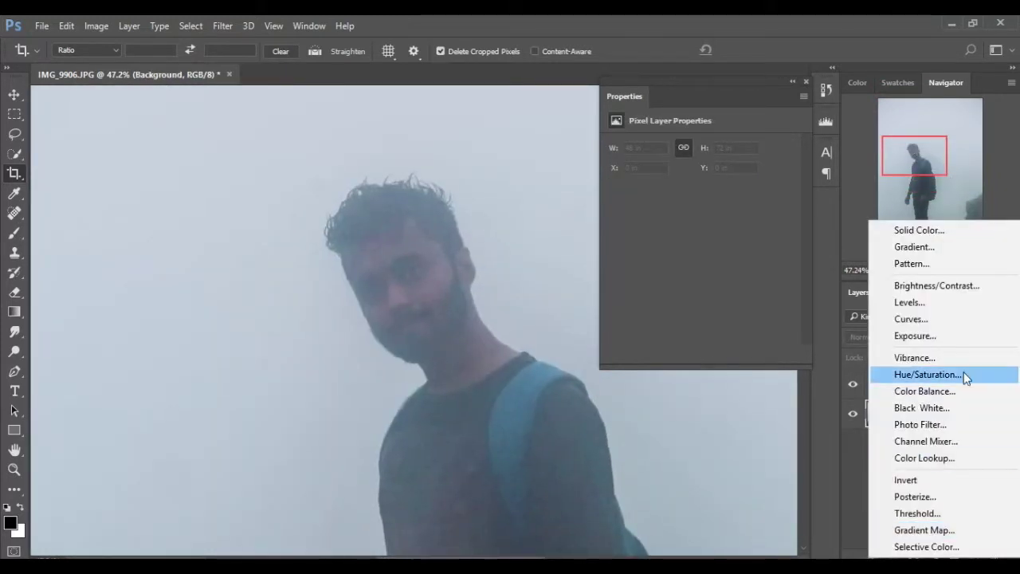
click(964, 373)
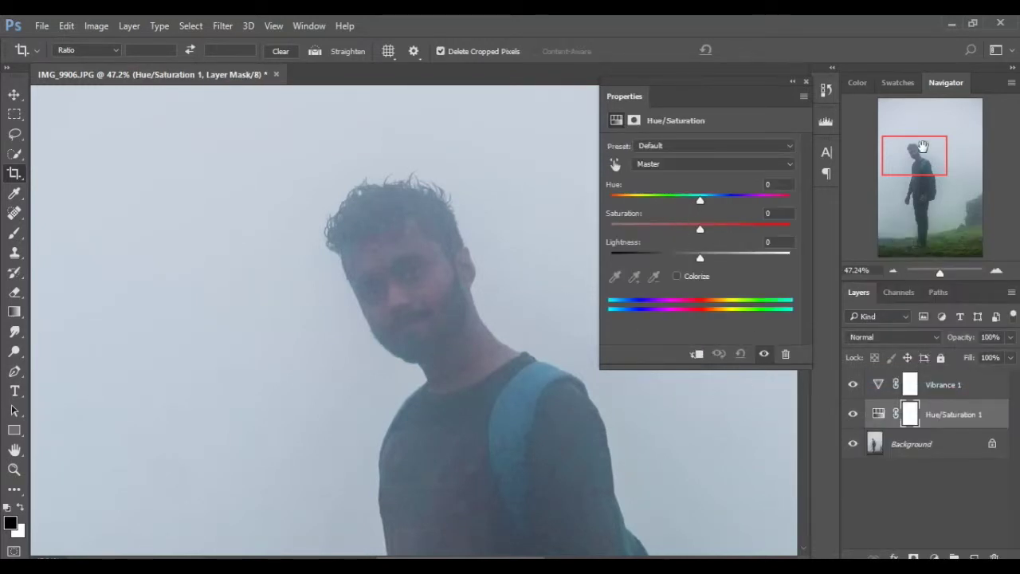
click(614, 165)
click(445, 275)
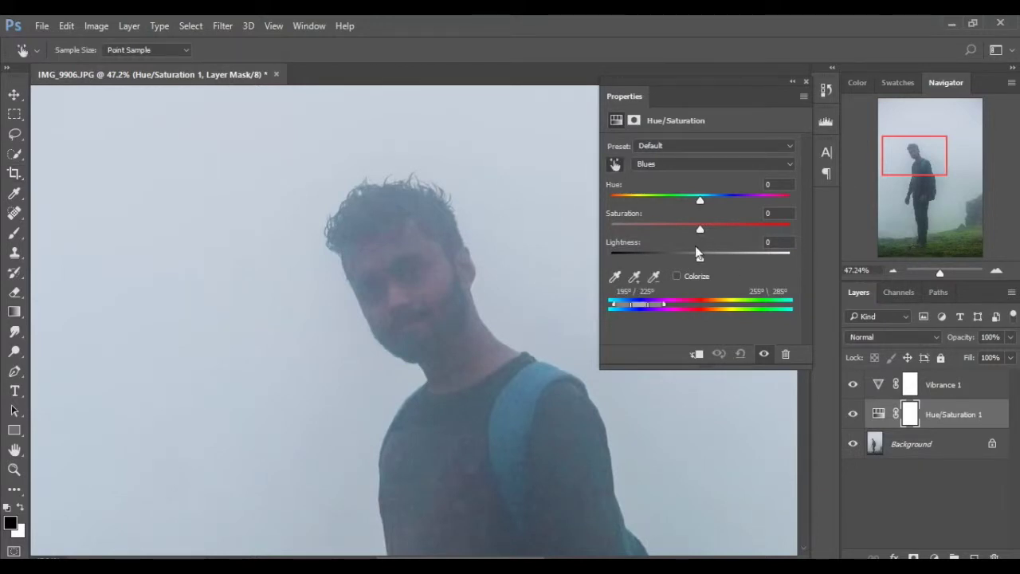
mouse_move(662, 253)
mouse_down()
mouse_move(581, 260)
mouse_move(729, 262)
mouse_move(847, 243)
mouse_move(703, 268)
mouse_up()
click(785, 354)
key(Return)
key(c)
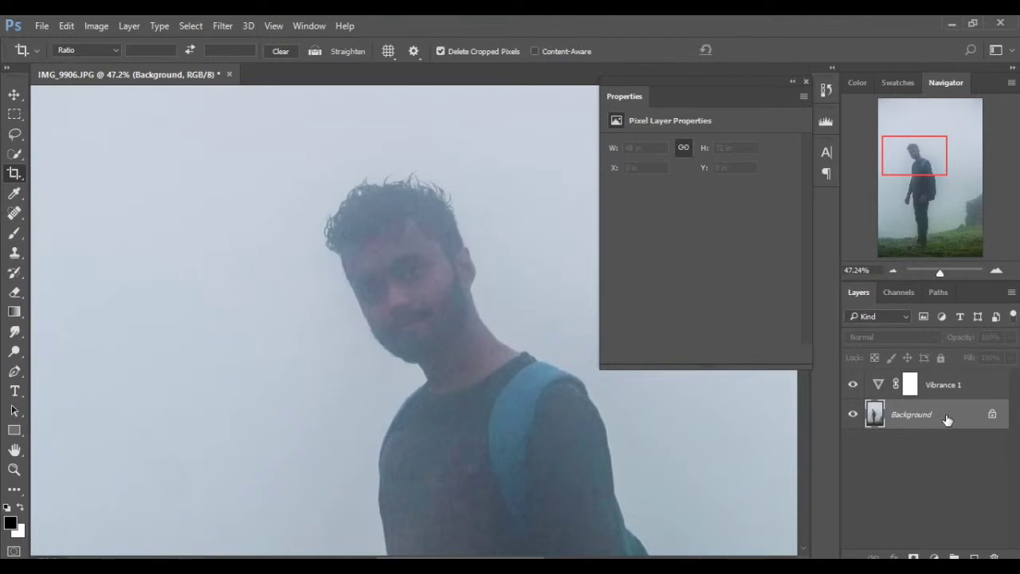
Add a Selective Color layer raising Black in the Blacks range to +1
click(934, 556)
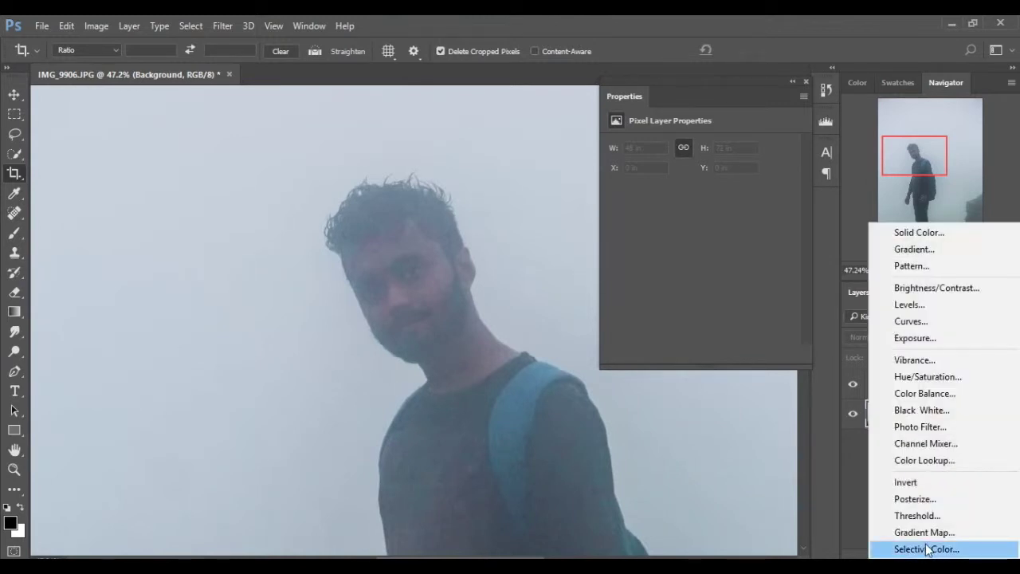
click(918, 549)
click(753, 164)
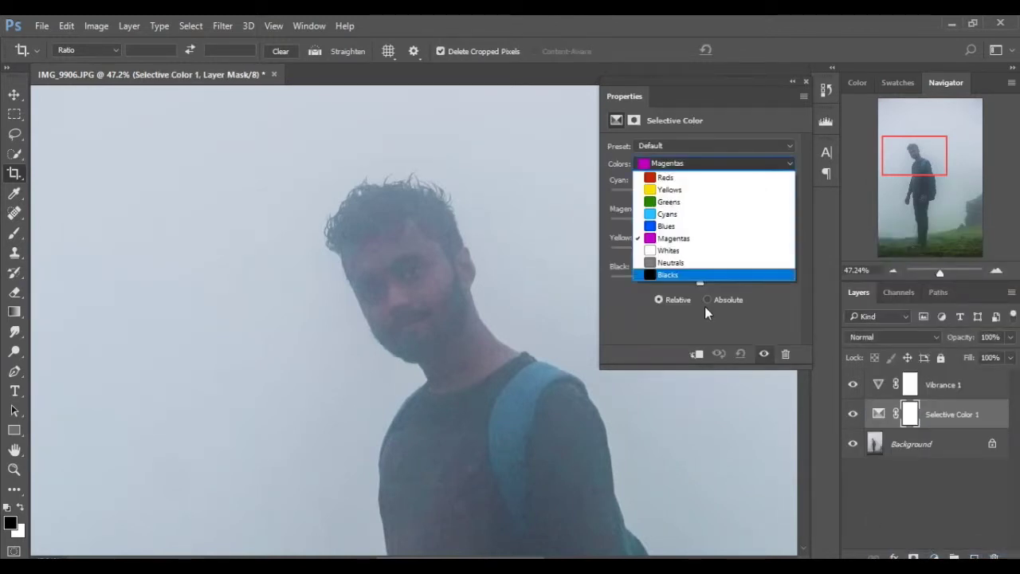
click(699, 275)
click(767, 265)
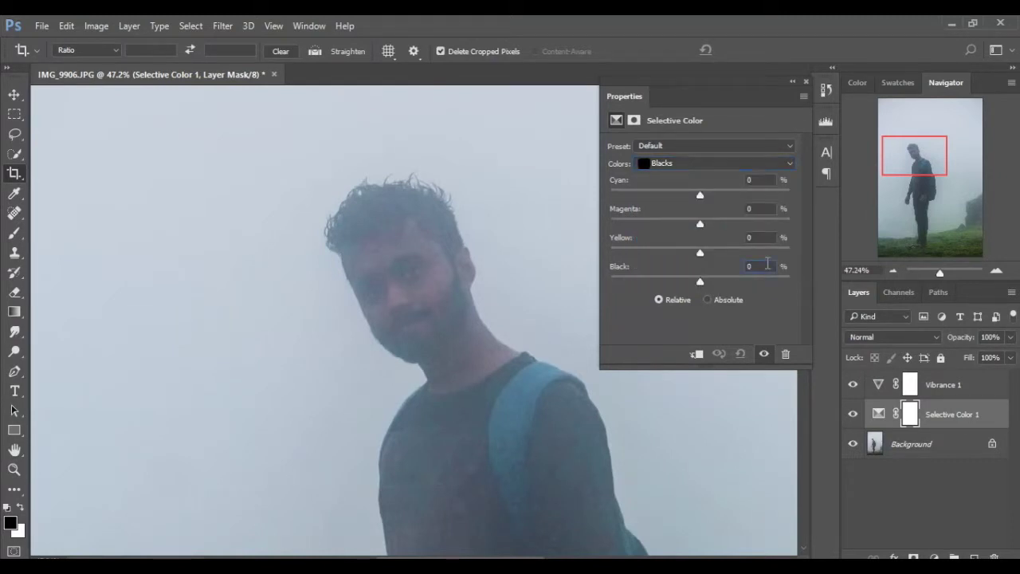
key(Up)
Select the Background and merge all visible layers into it
click(929, 446)
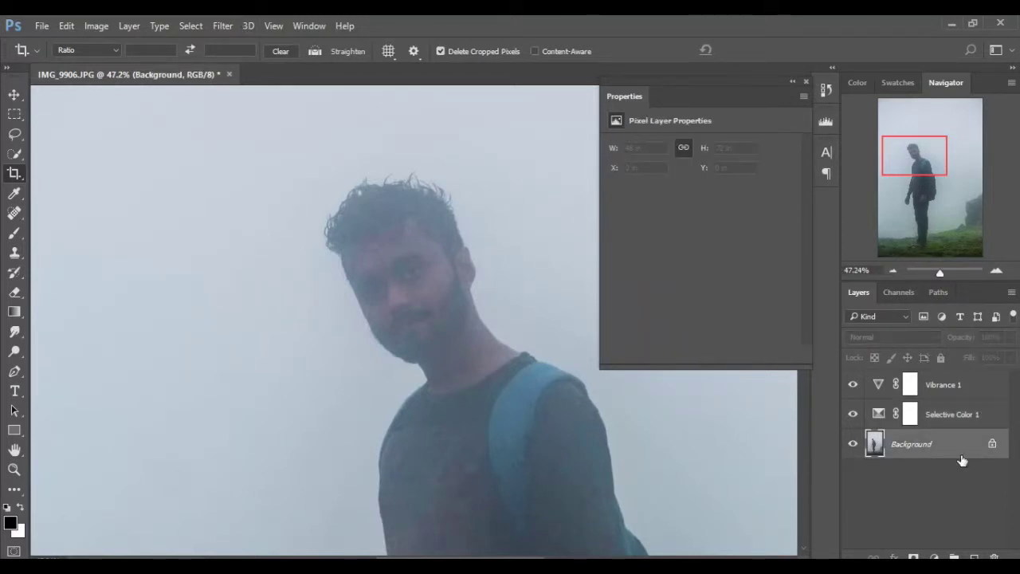
right_click(962, 460)
click(929, 388)
Run the Camera Raw Filter again with Blacks +100 and Clarity about +15
click(223, 26)
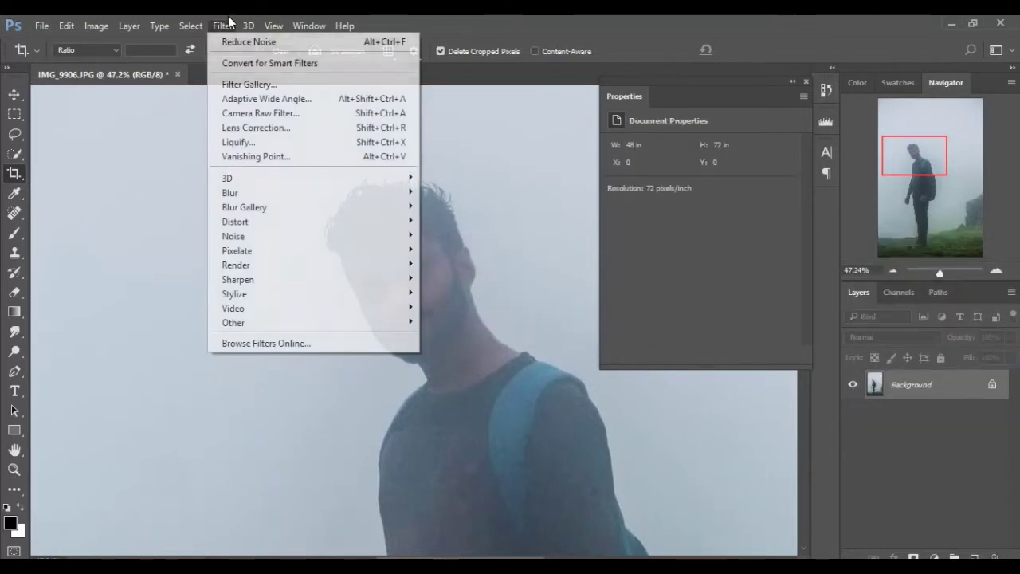
click(250, 114)
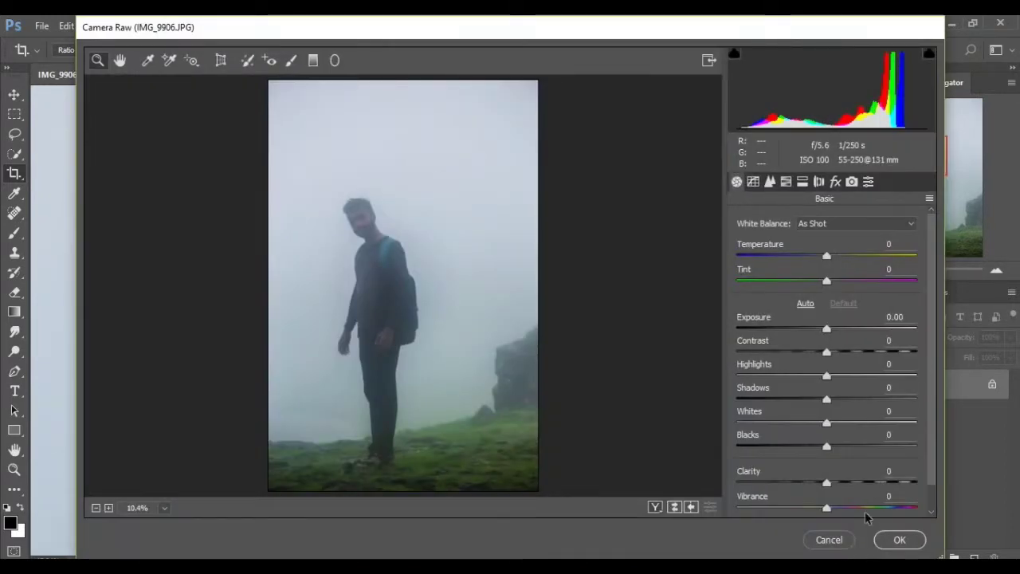
click(851, 447)
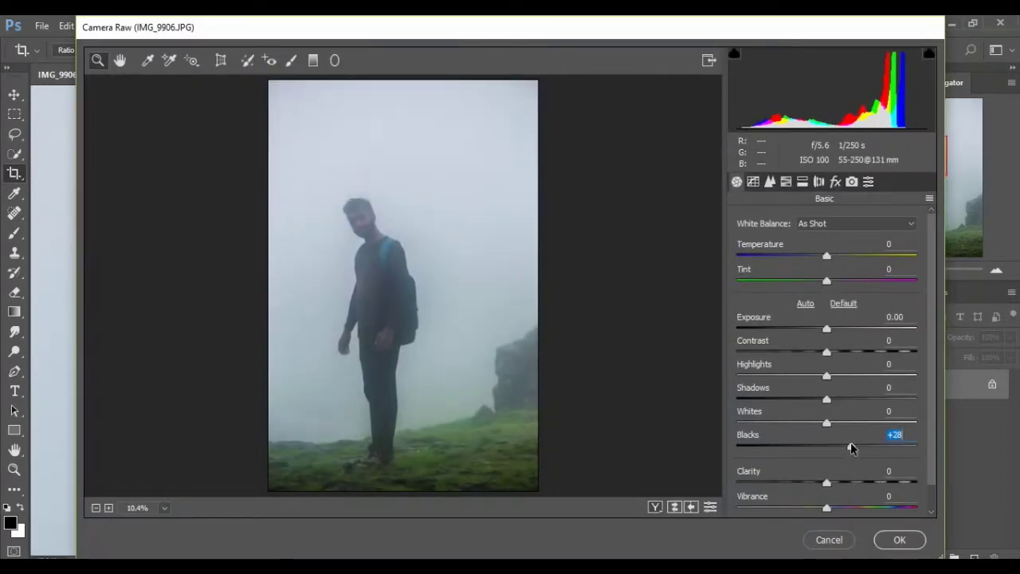
drag(851, 447, 913, 447)
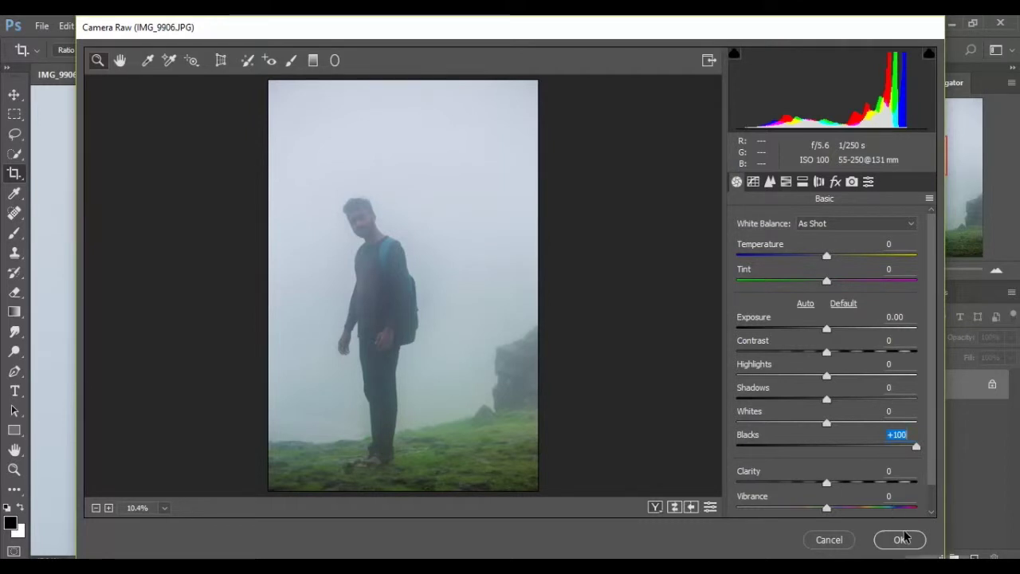
click(844, 483)
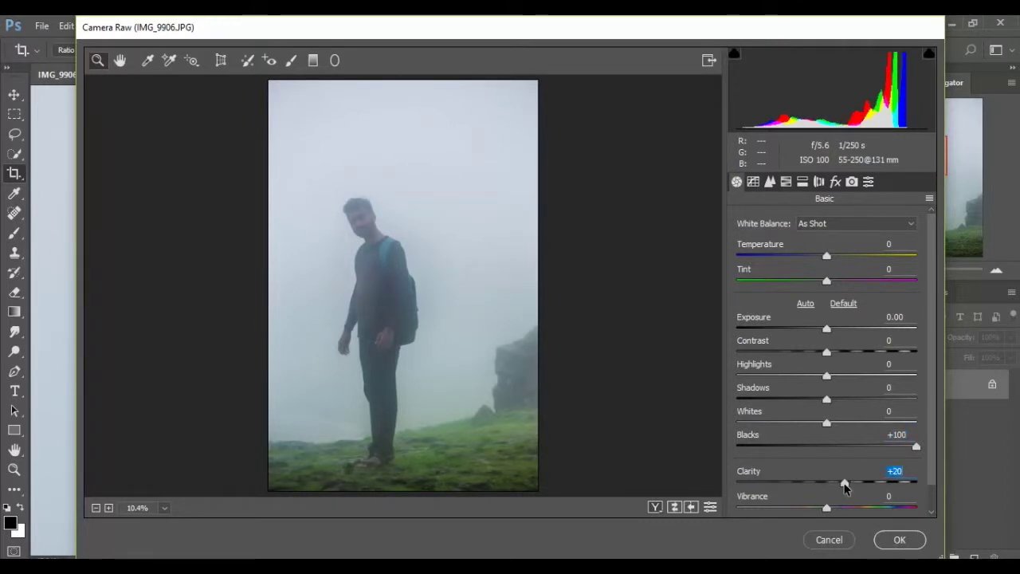
drag(843, 483, 838, 483)
click(899, 539)
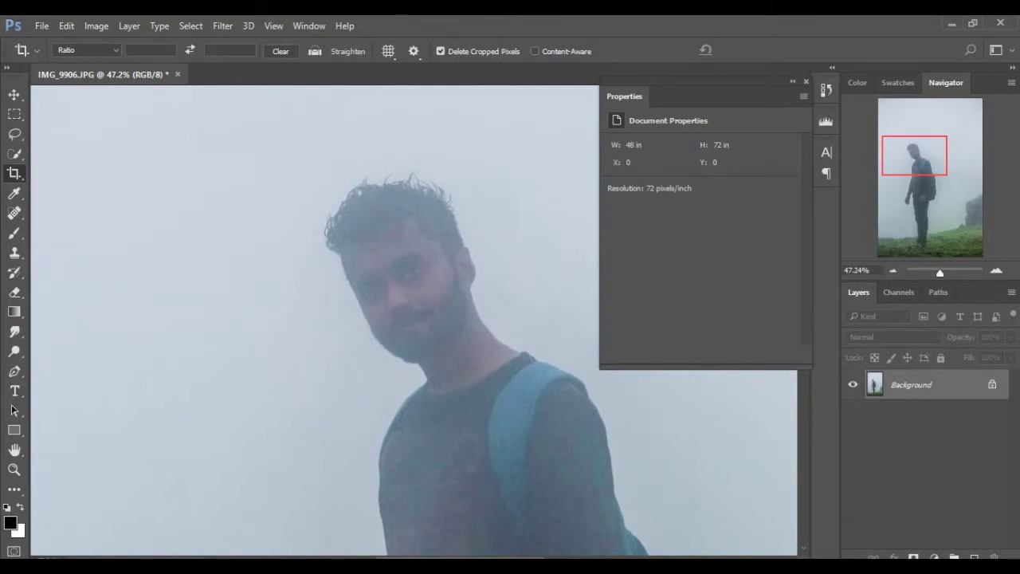
Zoom out and add a Vibrance 1 adjustment layer with Vibrance 0 and Saturation about +4
click(893, 271)
click(892, 271)
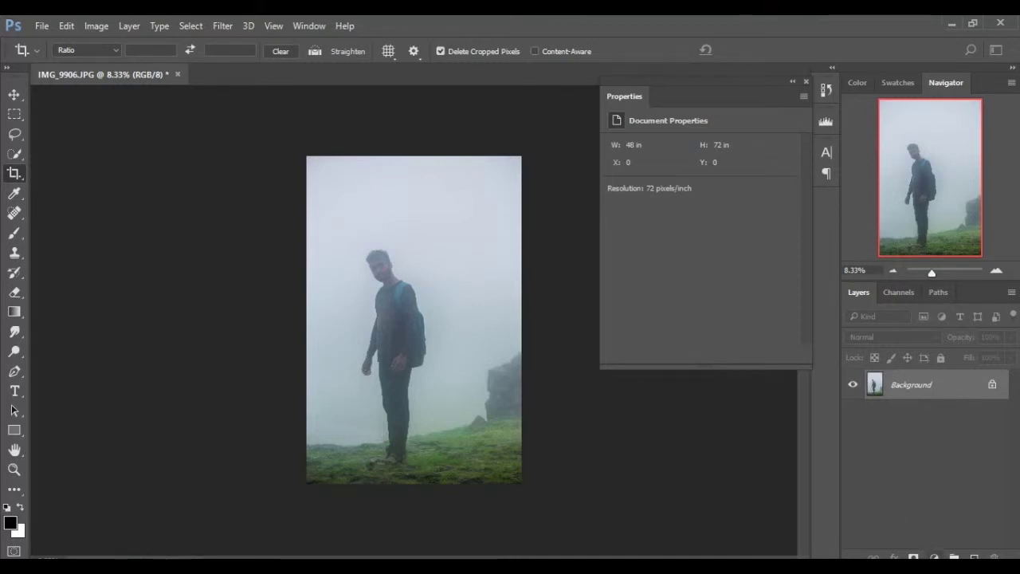
click(933, 557)
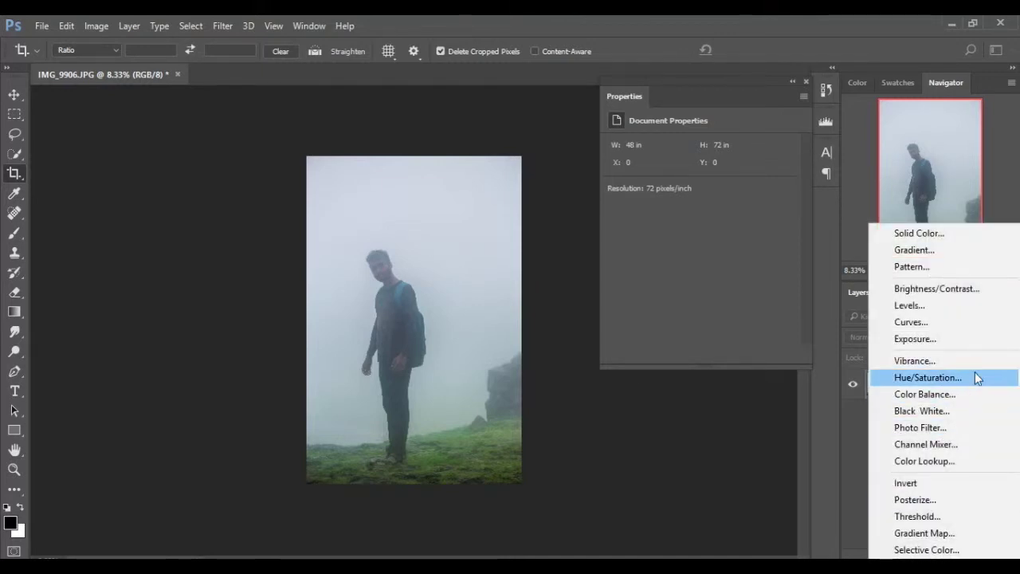
click(988, 360)
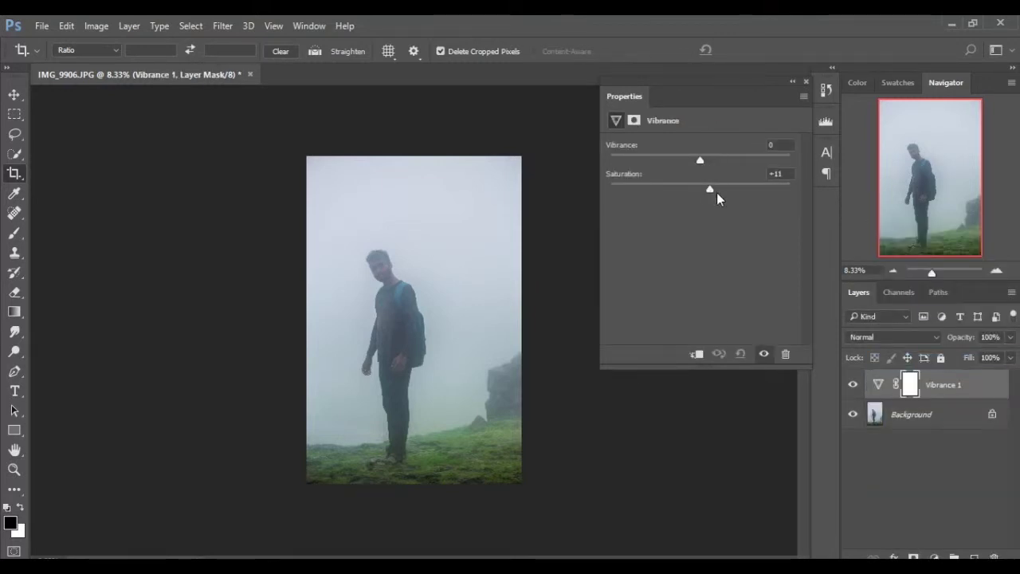
mouse_move(716, 192)
mouse_down()
mouse_move(835, 194)
mouse_move(569, 239)
mouse_move(705, 223)
mouse_up()
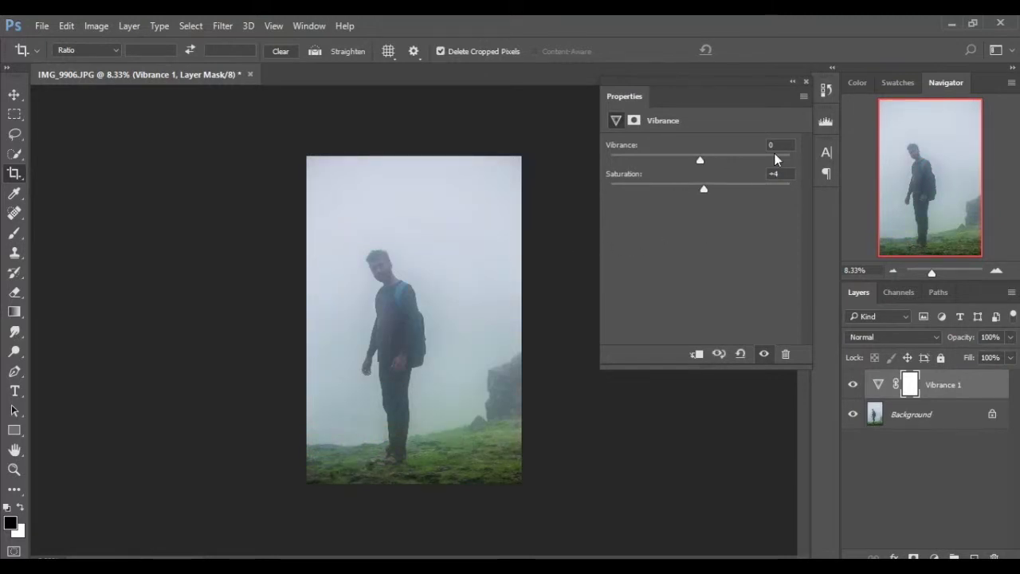
double_click(774, 173)
Select the Background, zoom in on the man's face, then zoom back out to 8.33%
click(920, 412)
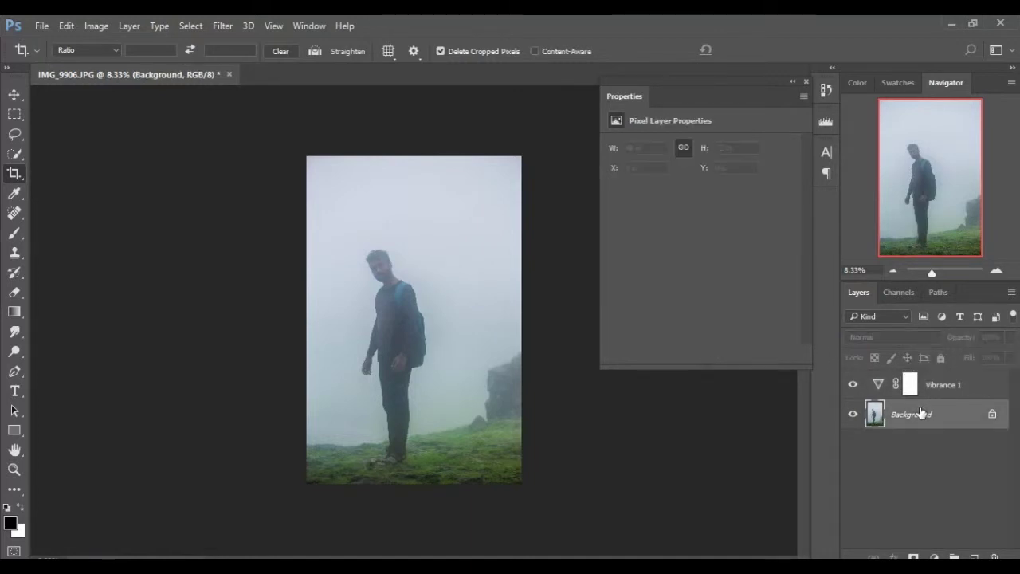
click(995, 272)
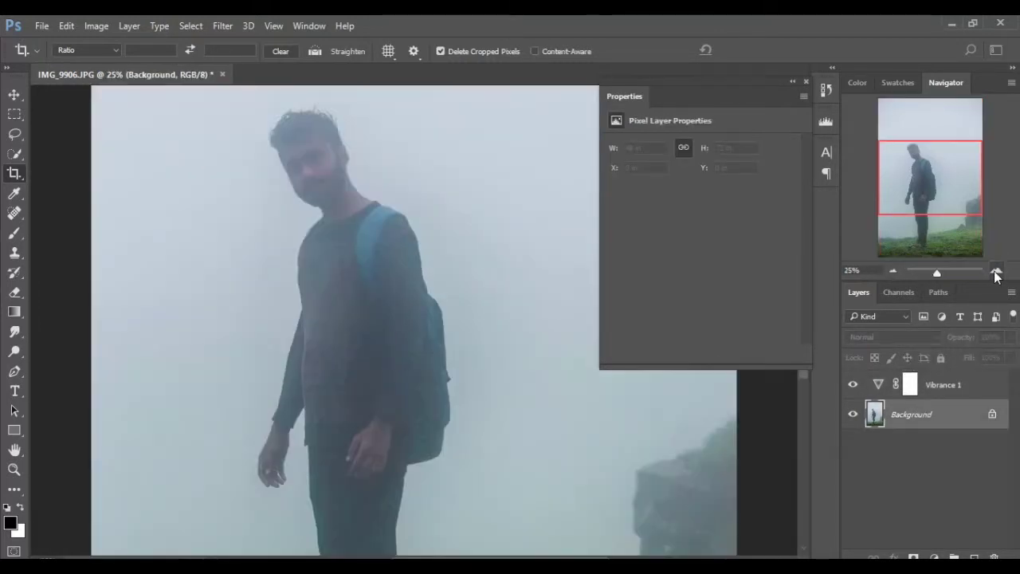
click(995, 273)
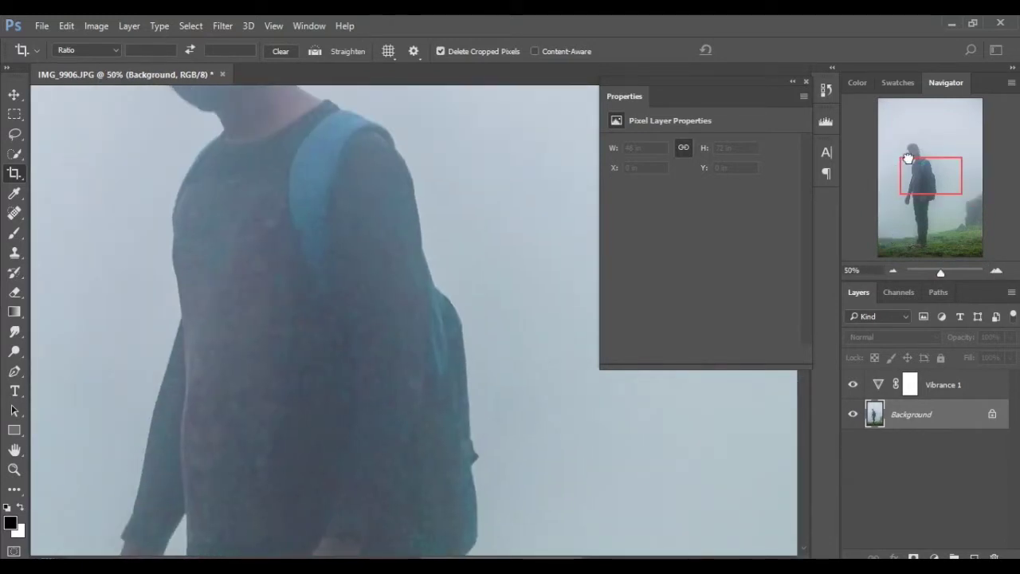
drag(931, 177, 912, 150)
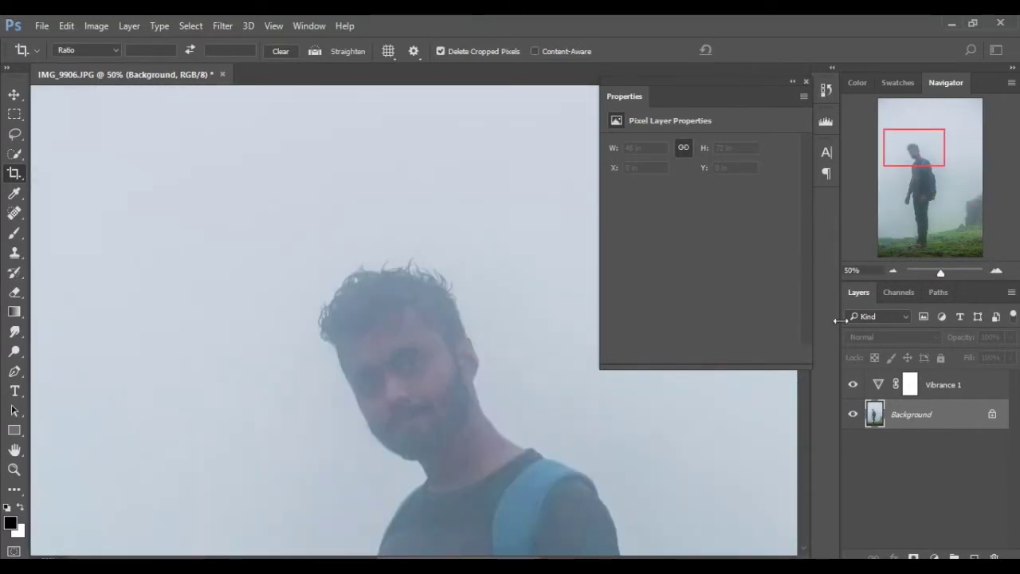
click(895, 274)
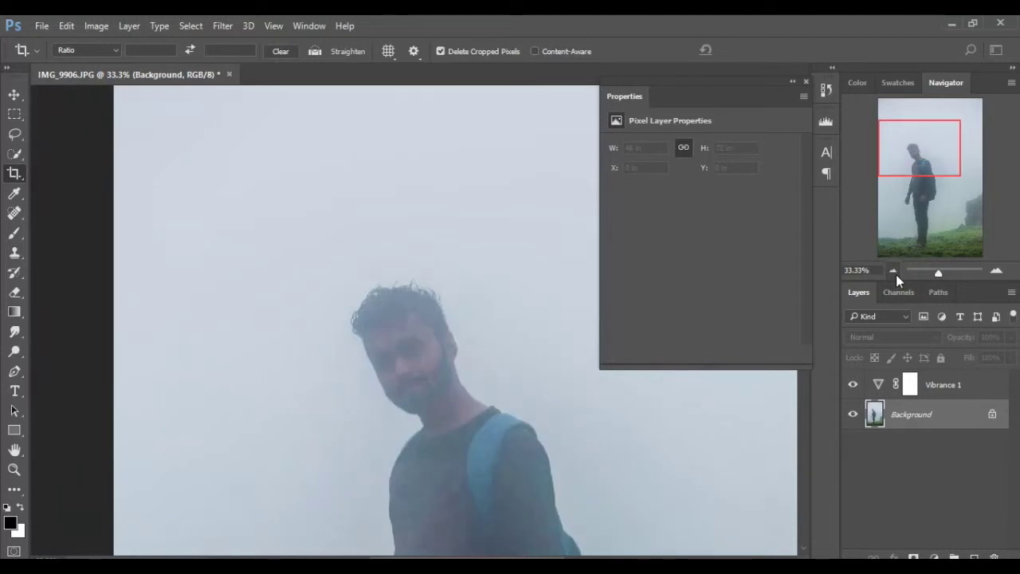
click(896, 274)
click(895, 274)
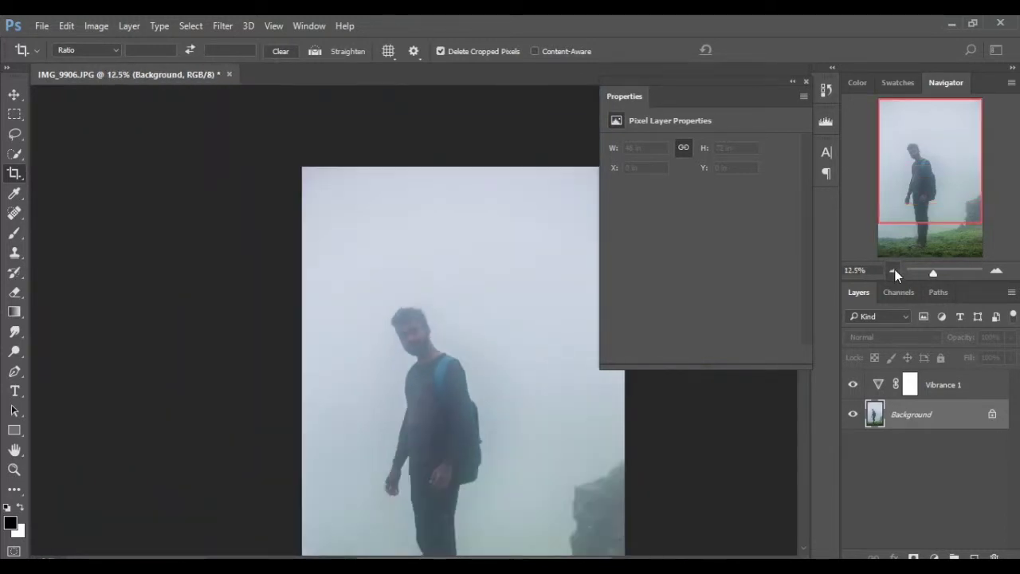
click(896, 274)
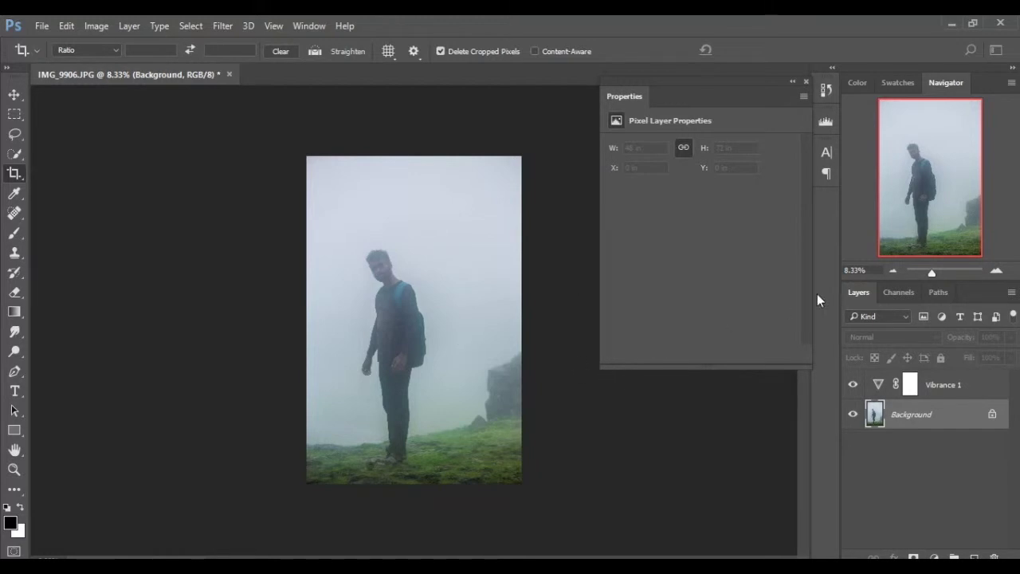
Try Auto Contrast on the photo and undo it
click(996, 271)
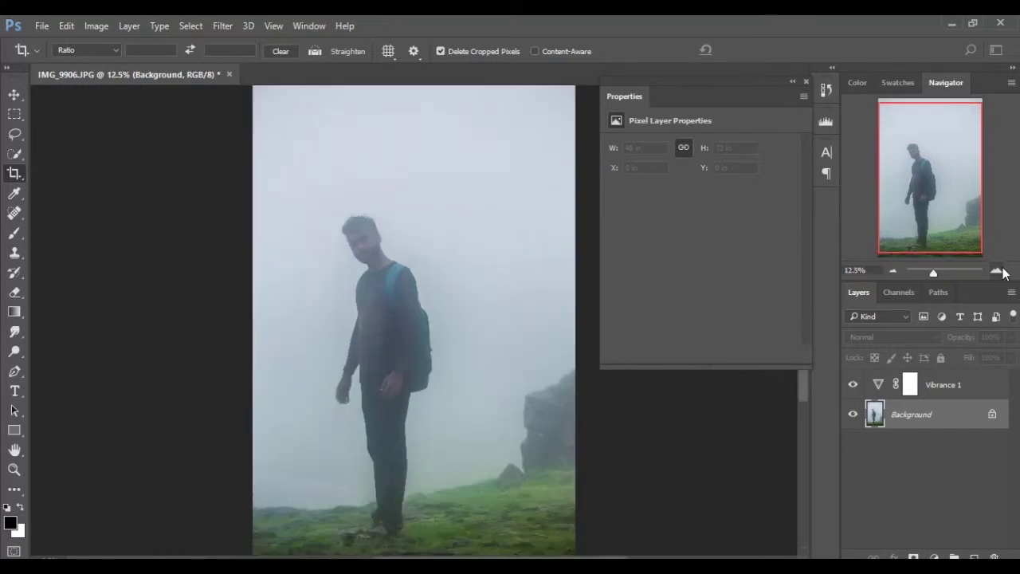
click(95, 26)
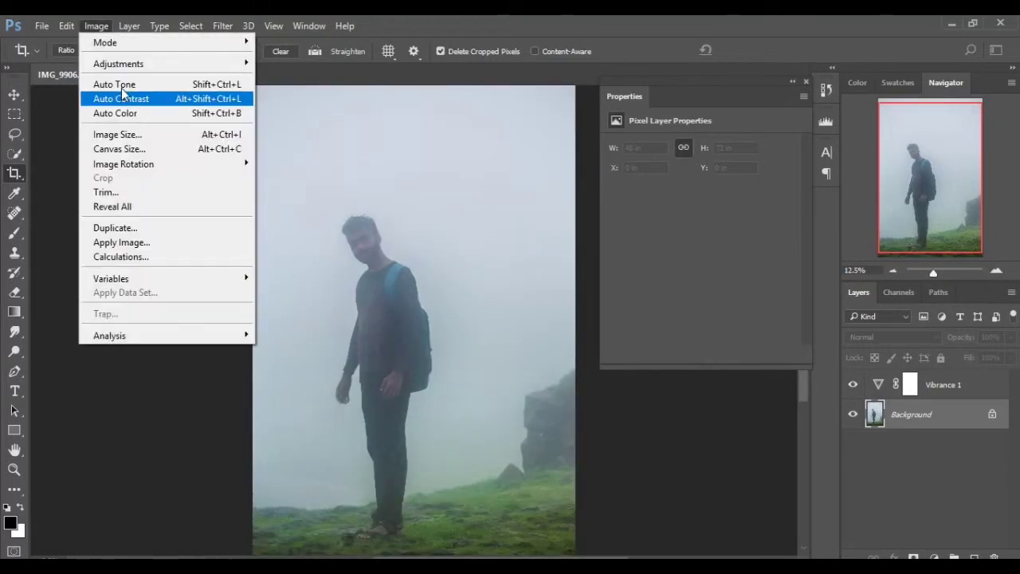
click(119, 95)
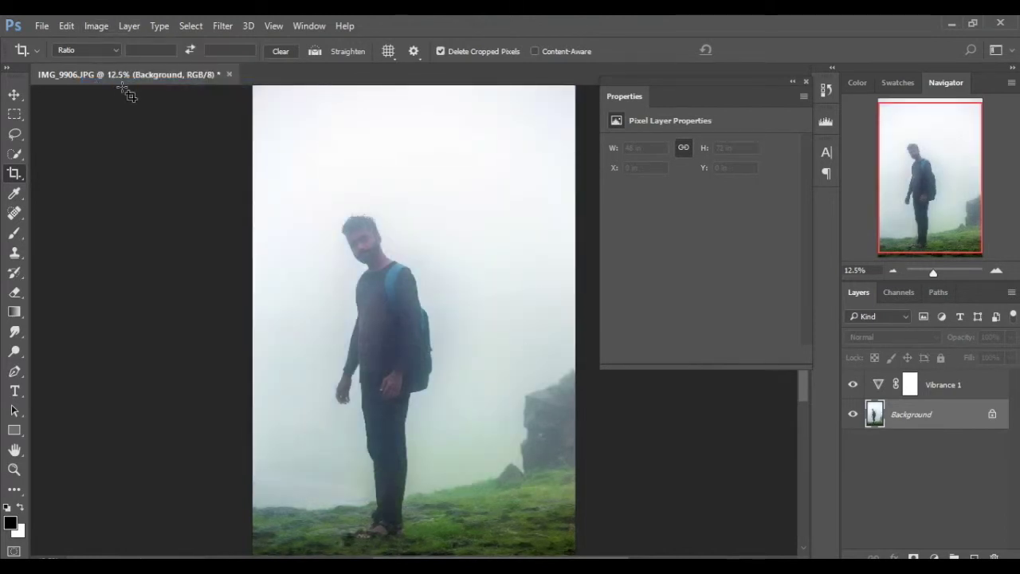
key(ctrl)
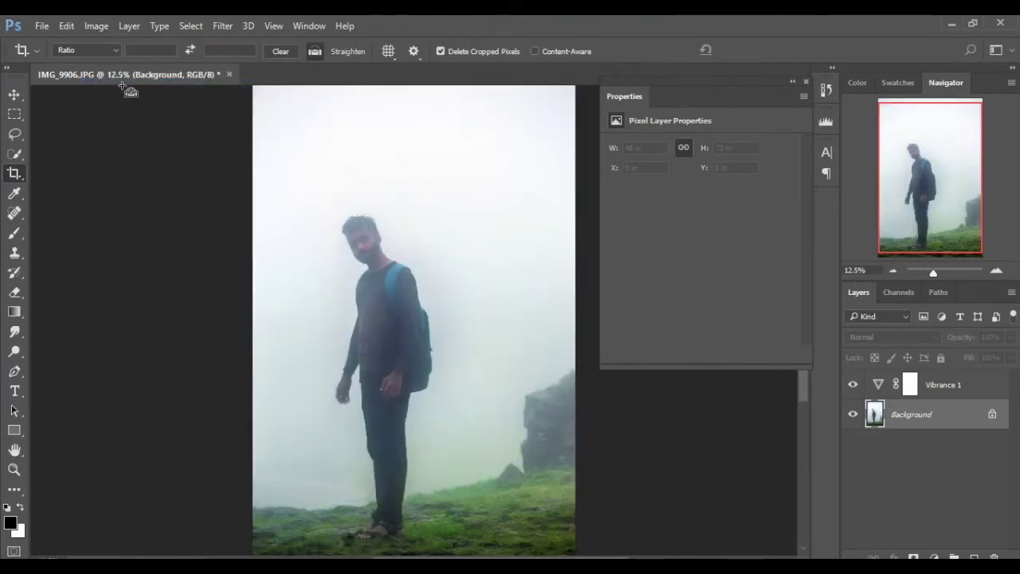
key(ctrl+z)
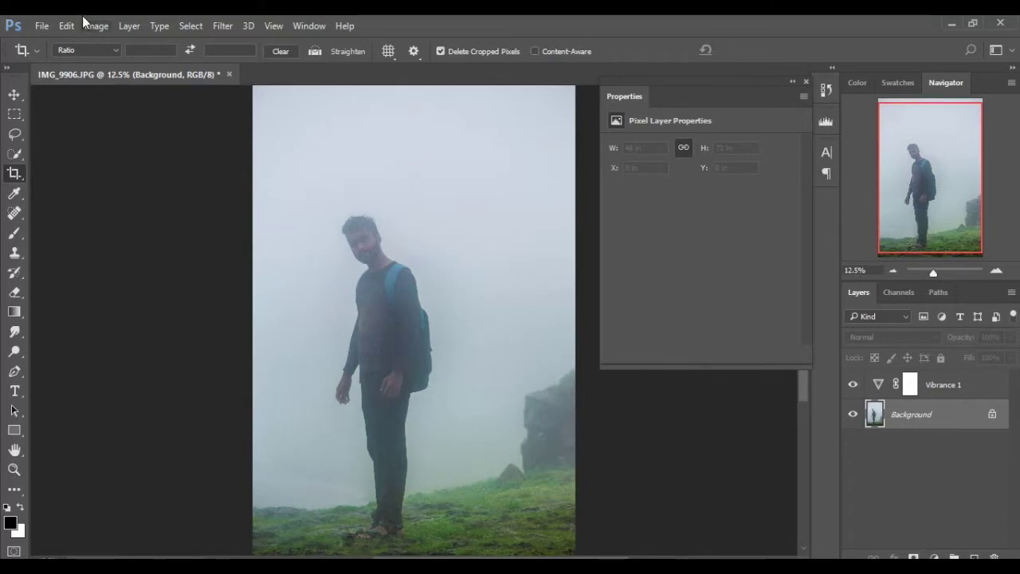
Apply Auto Color and toggle undo to compare the photo before and after
click(91, 25)
click(104, 112)
key(ctrl)
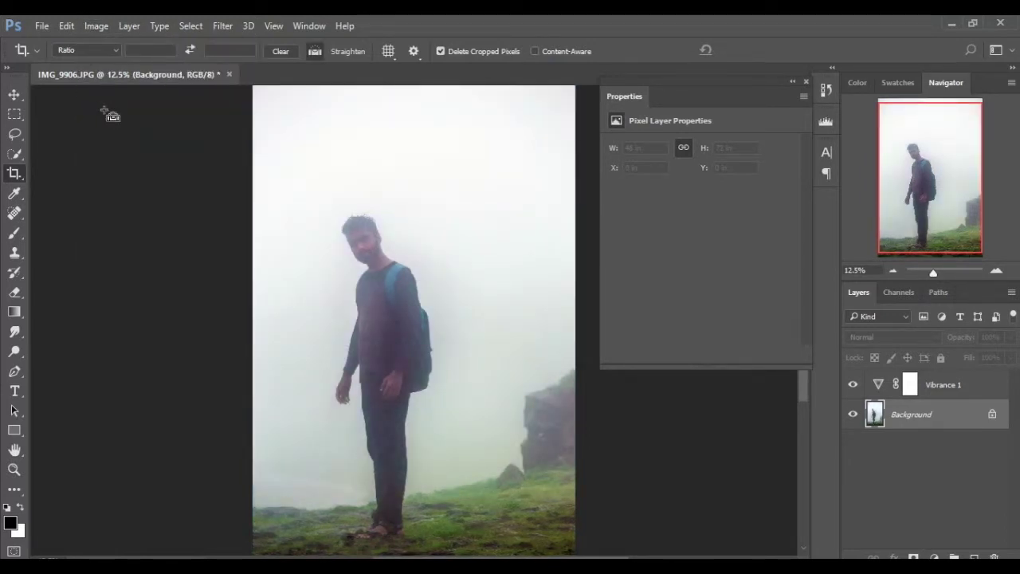
key(ctrl+z)
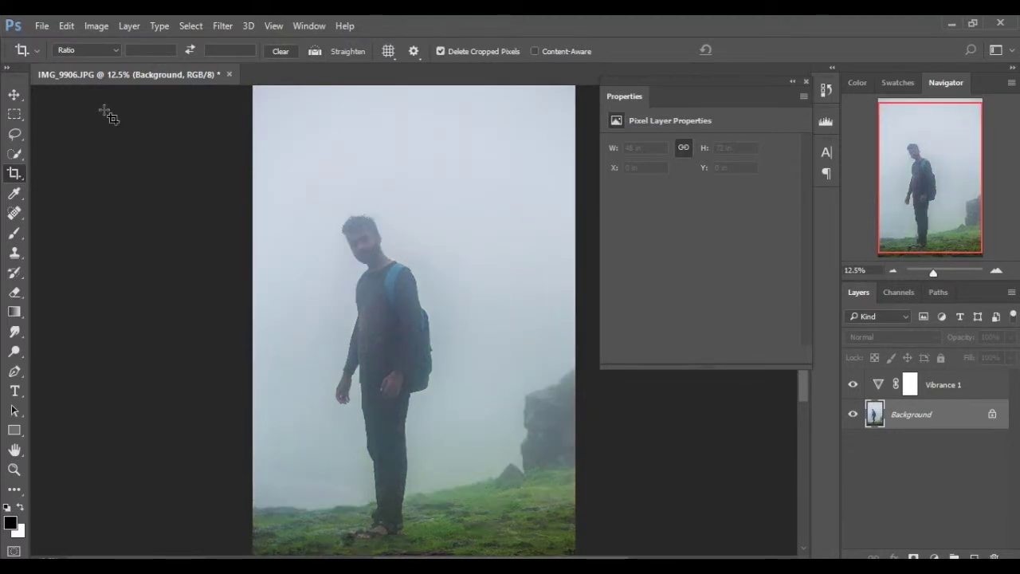
key(ctrl+z)
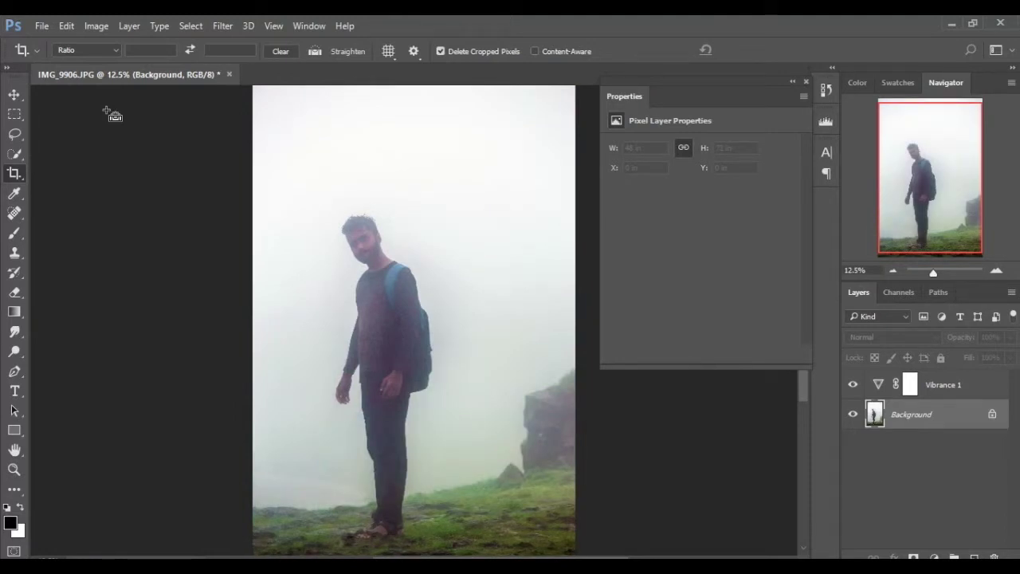
key(ctrl+z)
key(ctrl+z)
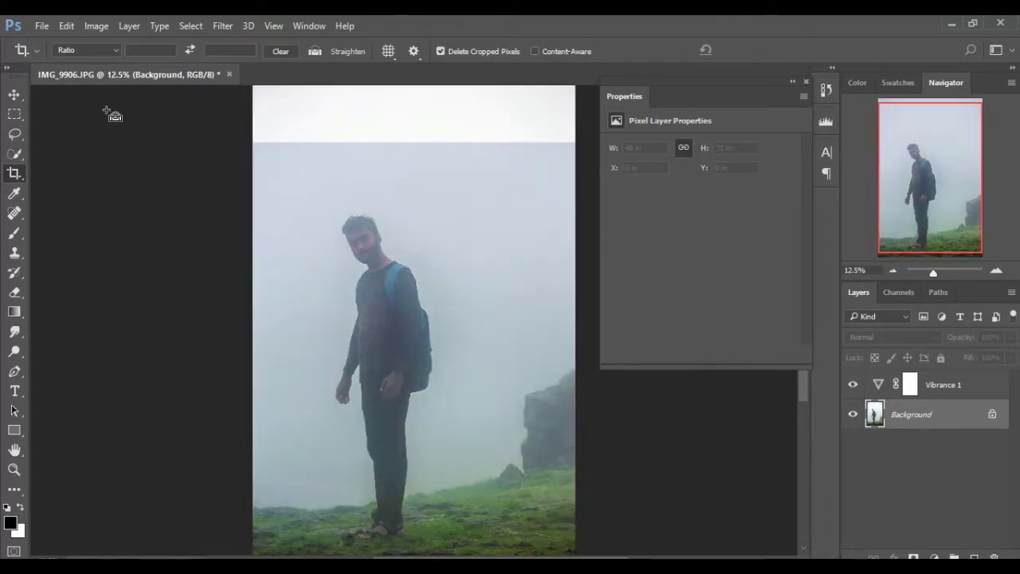
Close the Image corrections menu without changes, switch to Quick Selection (W), and zoom out
click(95, 26)
click(92, 82)
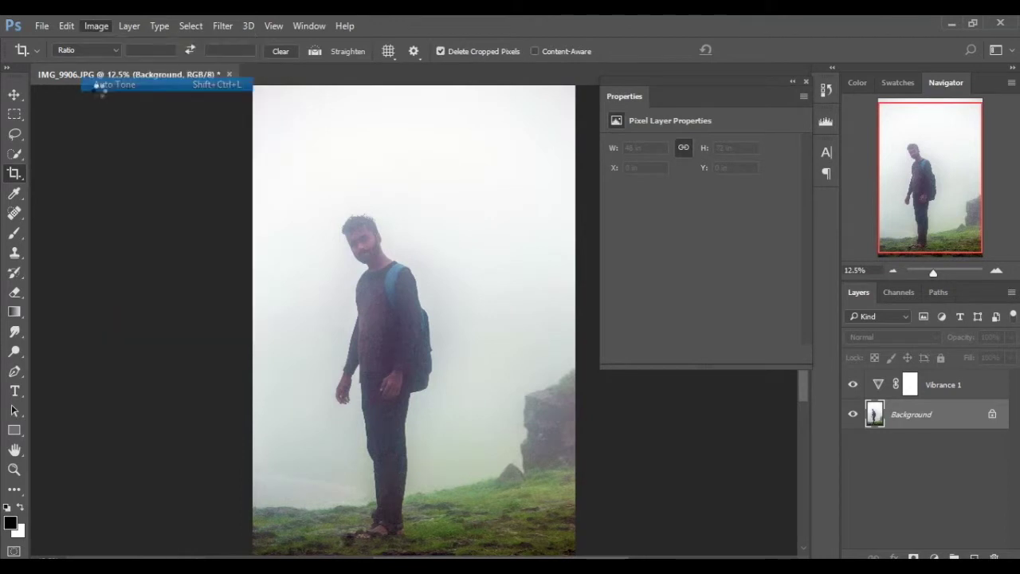
click(108, 25)
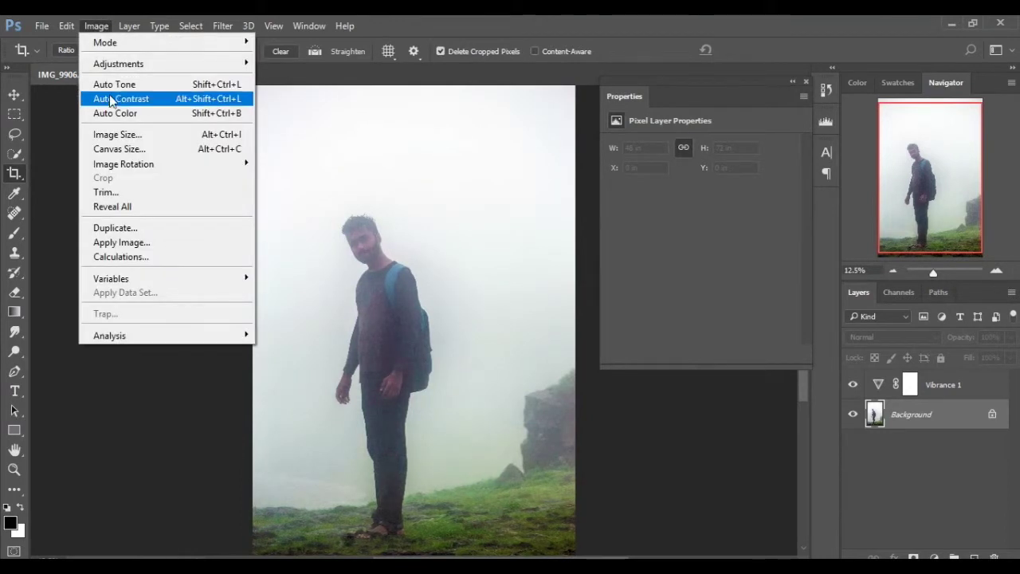
click(112, 98)
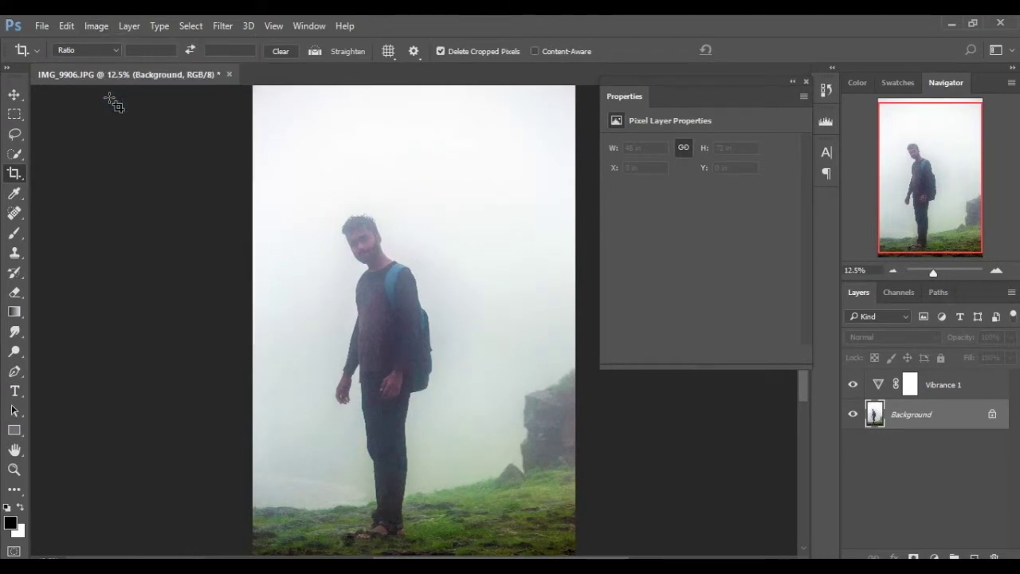
key(w)
click(894, 271)
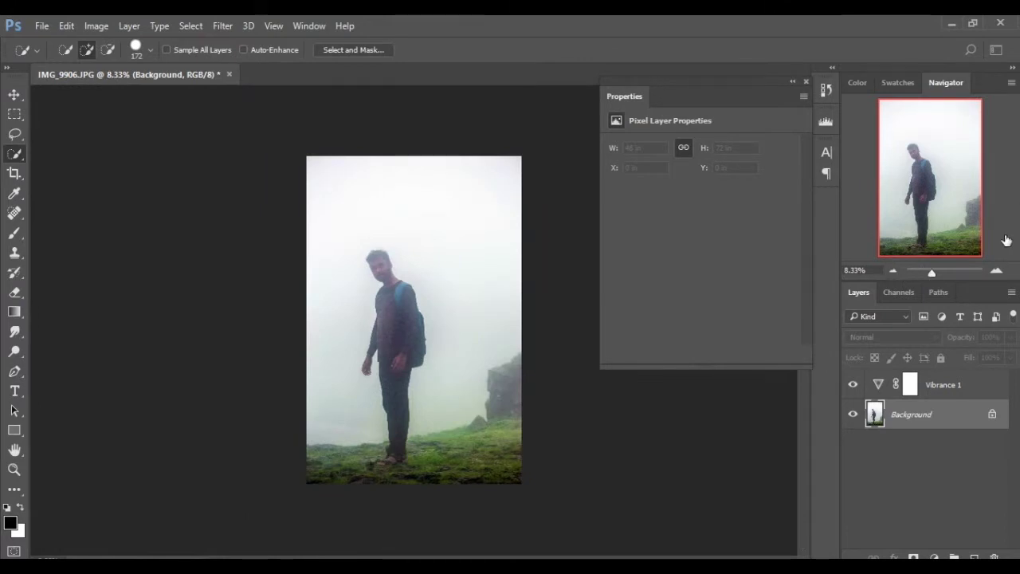
Inspect the corrected photo at 25% from the legs up to the head, then zoom back to 8.33%
click(998, 269)
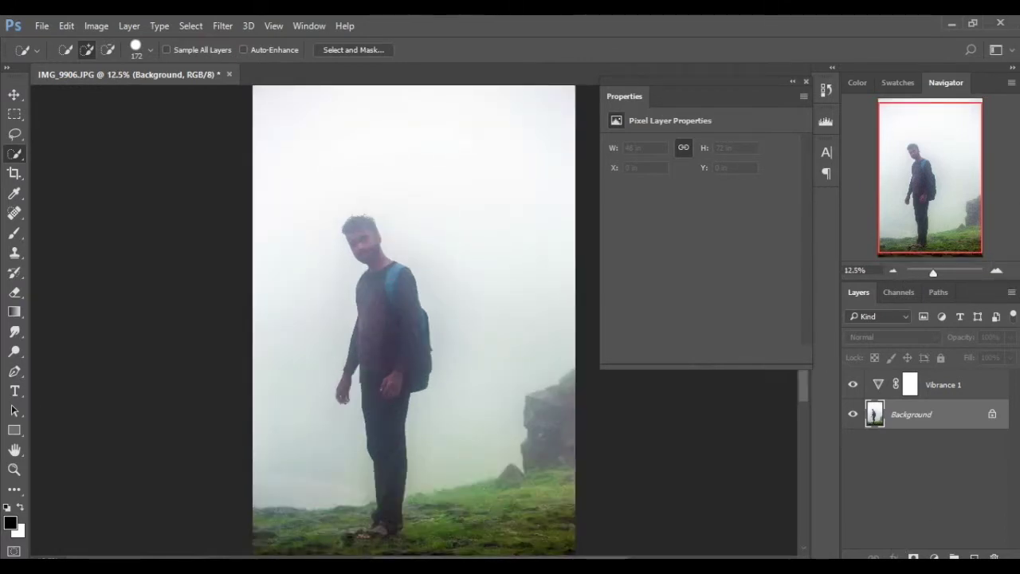
click(997, 271)
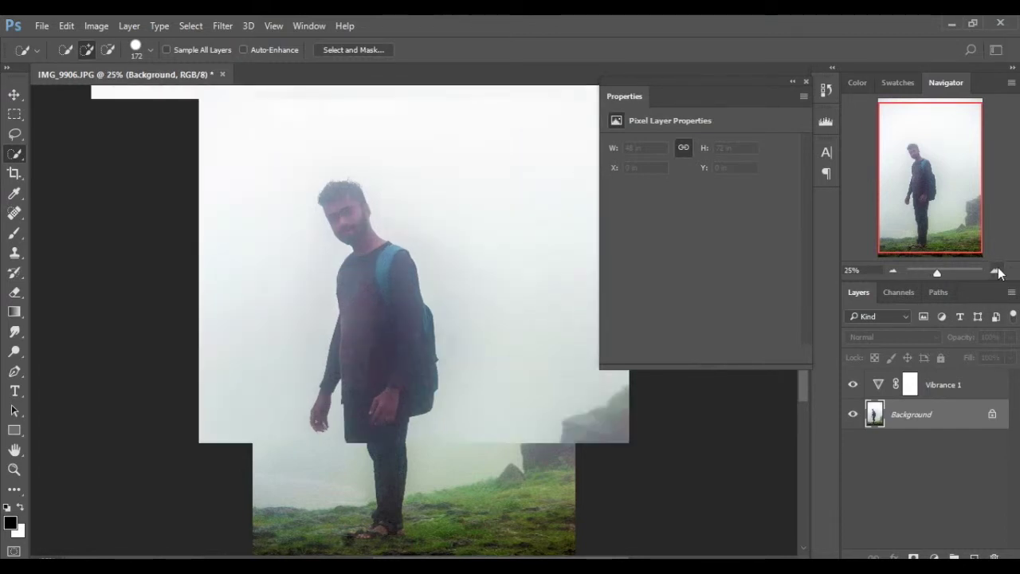
drag(937, 193, 933, 249)
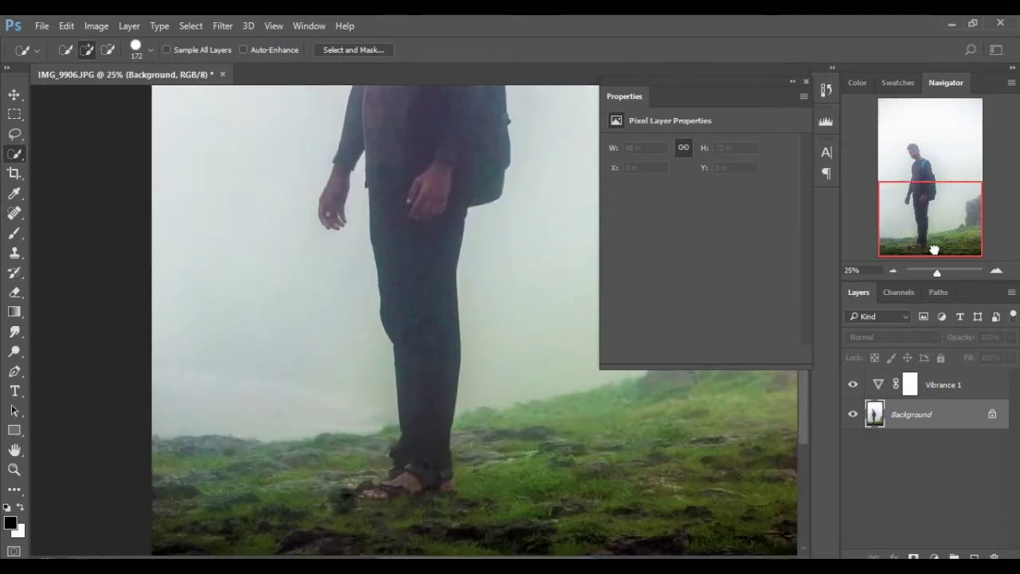
drag(934, 214, 945, 136)
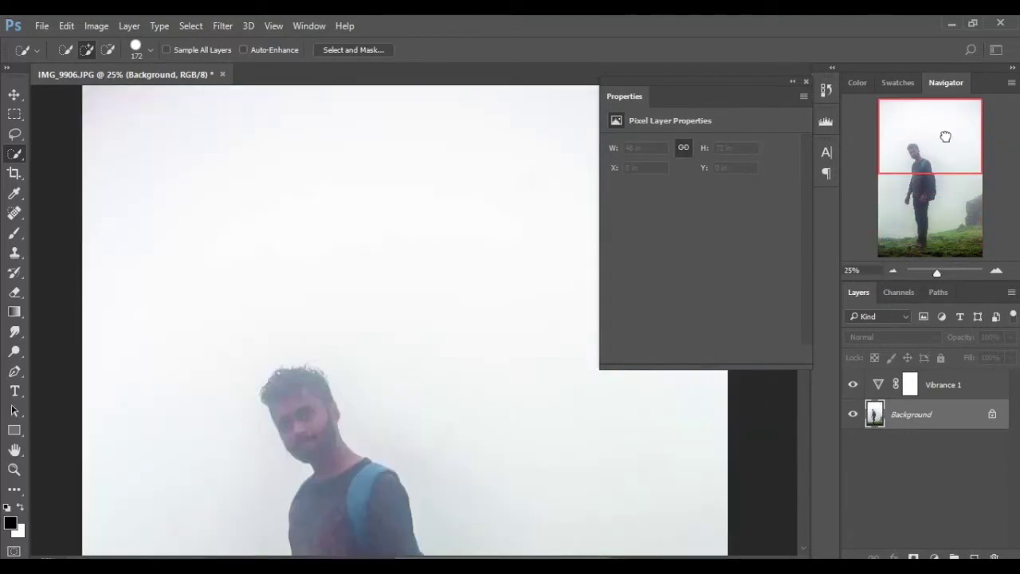
click(894, 271)
click(894, 270)
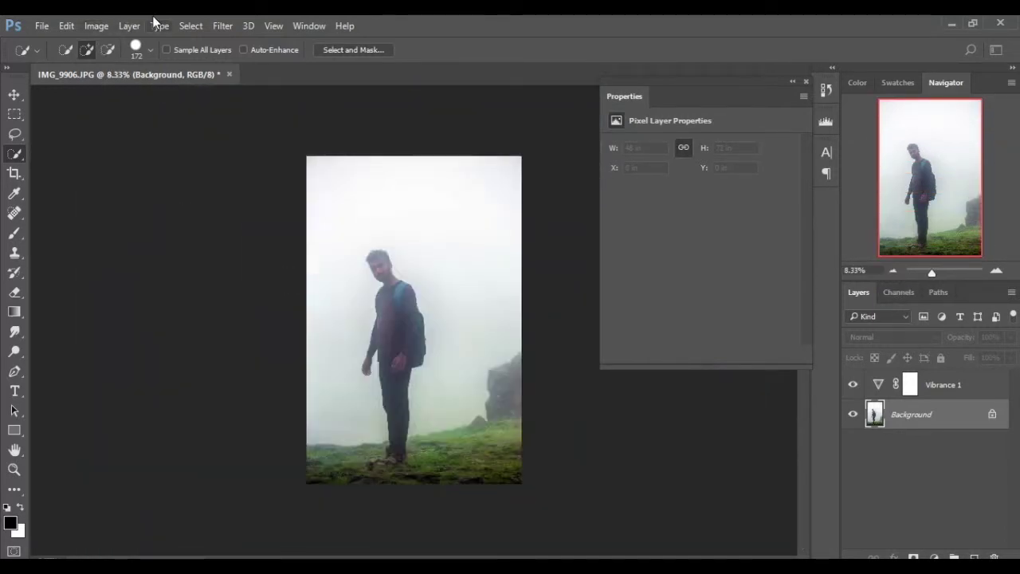
click(223, 26)
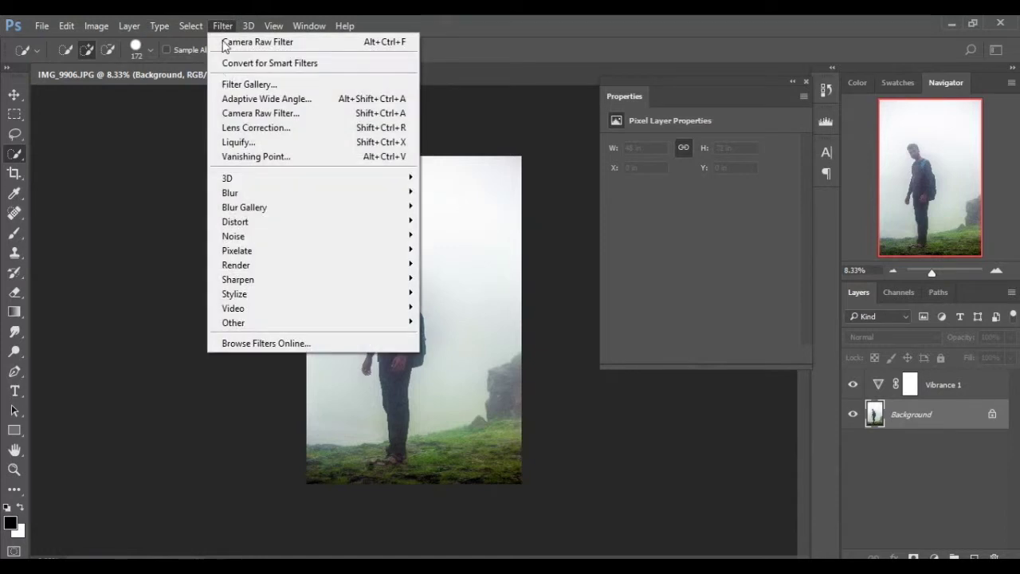
Apply the Camera Raw Filter with Whites at -100
click(239, 113)
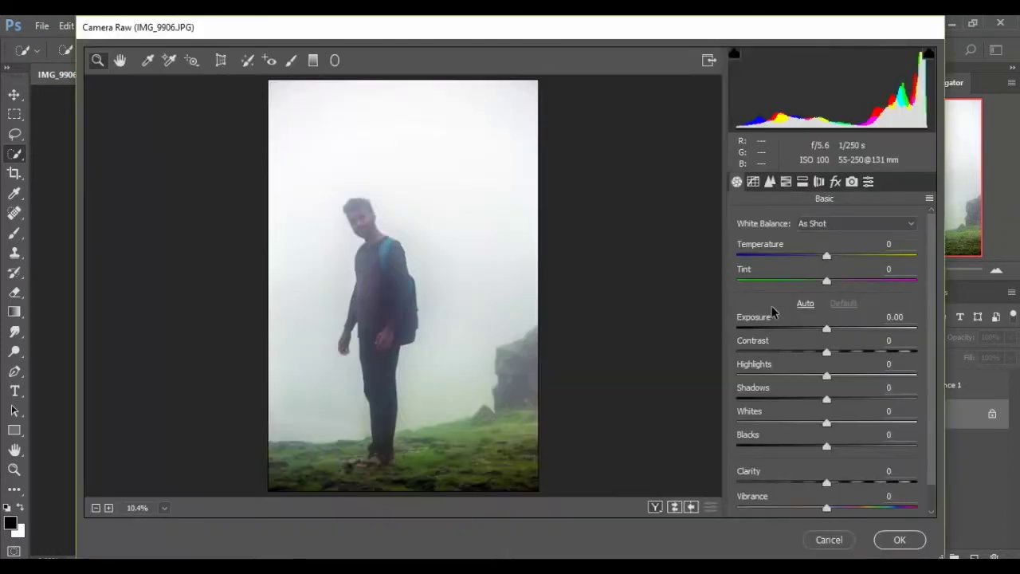
drag(826, 422, 691, 439)
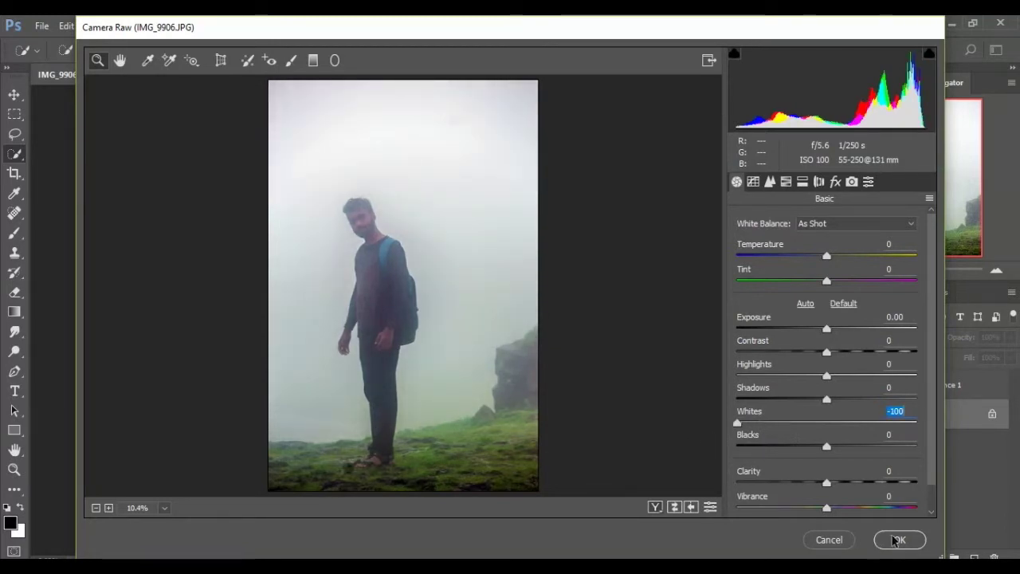
click(841, 535)
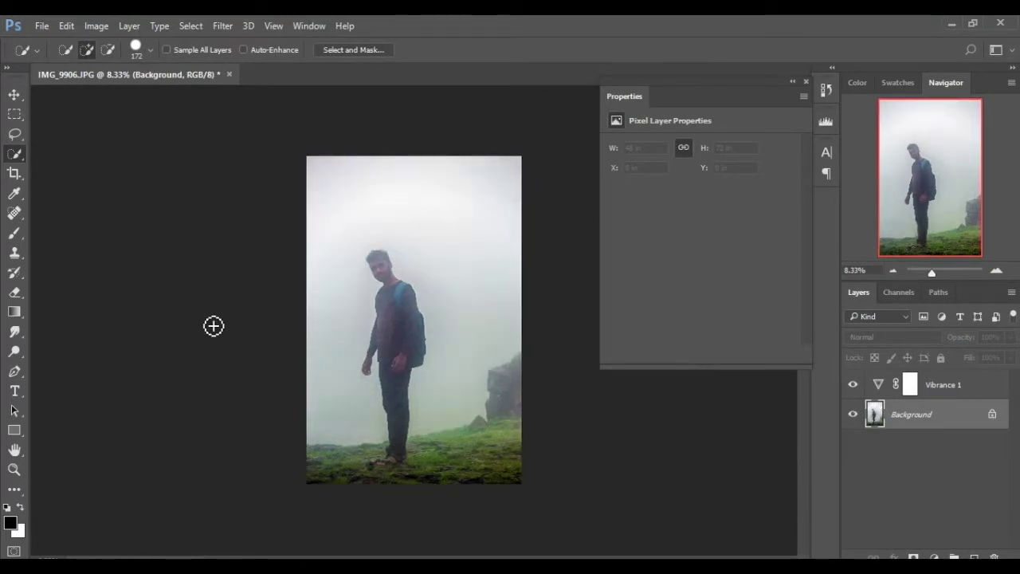
click(222, 26)
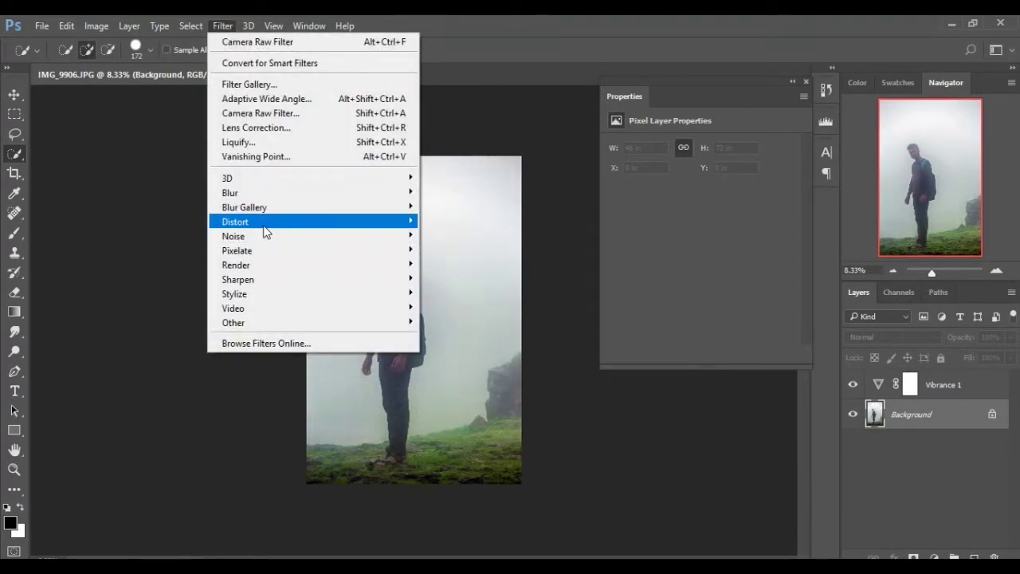
mouse_move(234, 236)
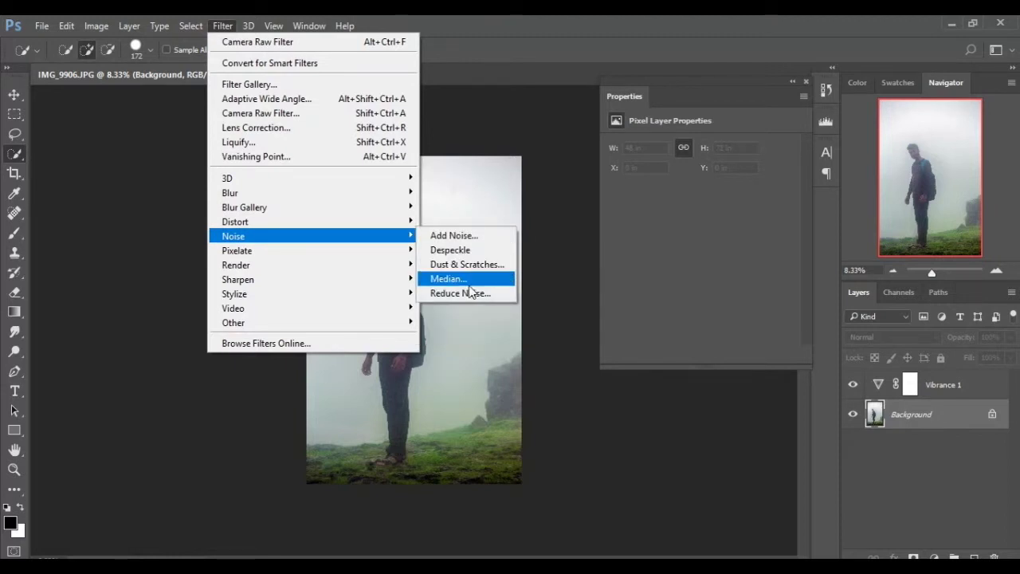
Apply Reduce Noise with Strength 10 and 70% Preserve Details
click(470, 293)
drag(741, 251, 807, 258)
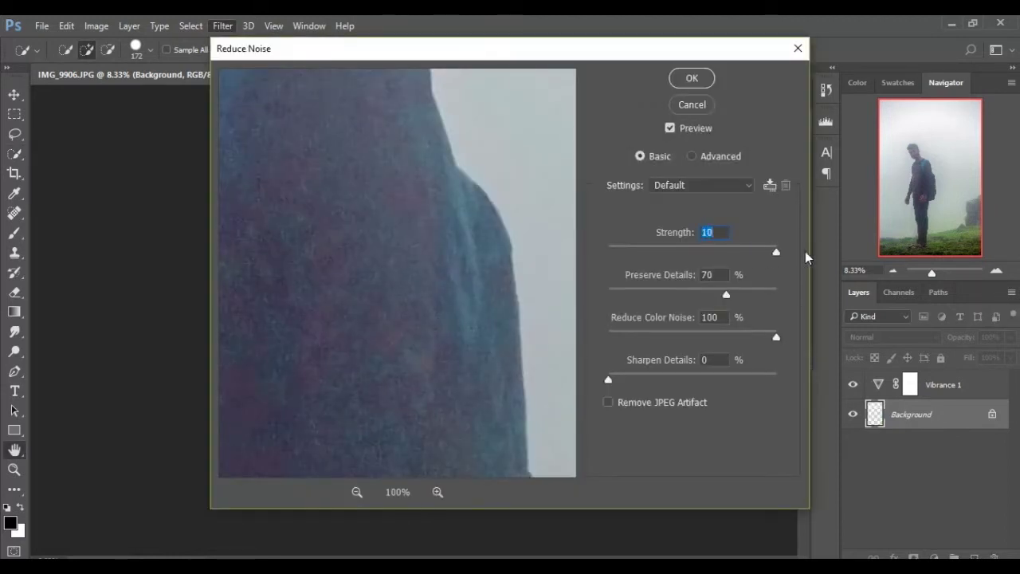
click(693, 78)
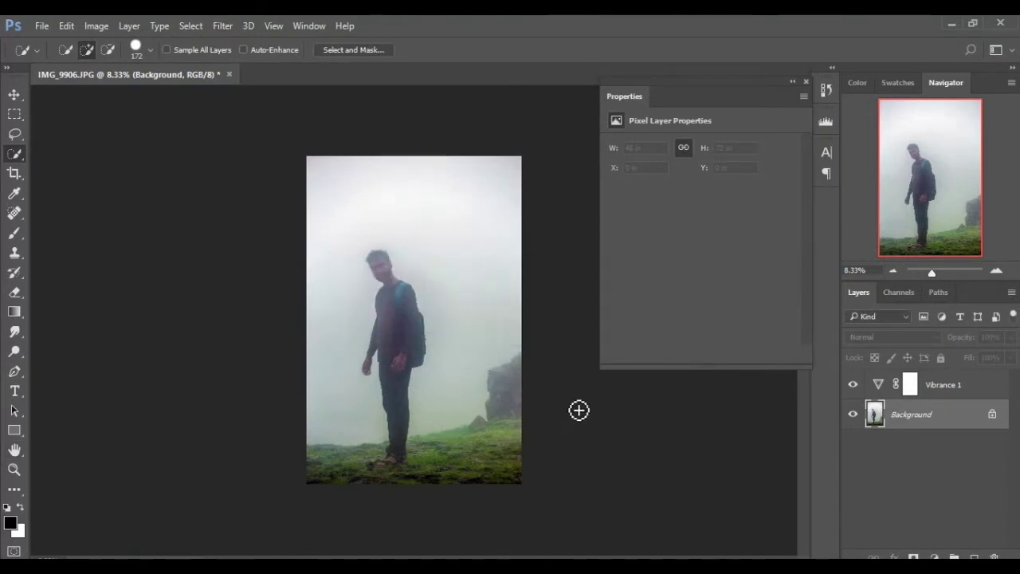
Merge Visible to fold Vibrance 1 into the Background, then add an empty Layer 1
right_click(919, 429)
click(881, 355)
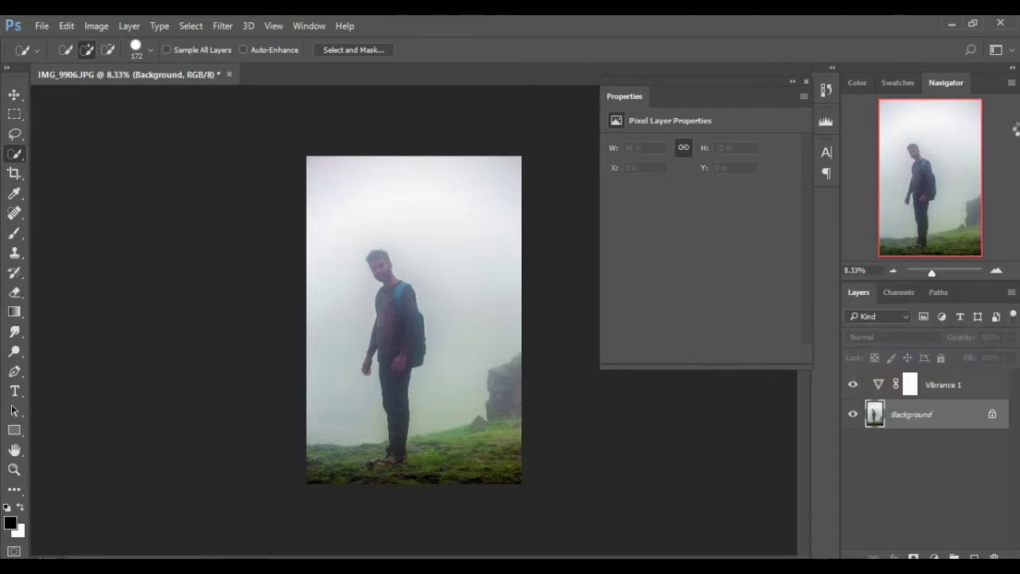
click(997, 272)
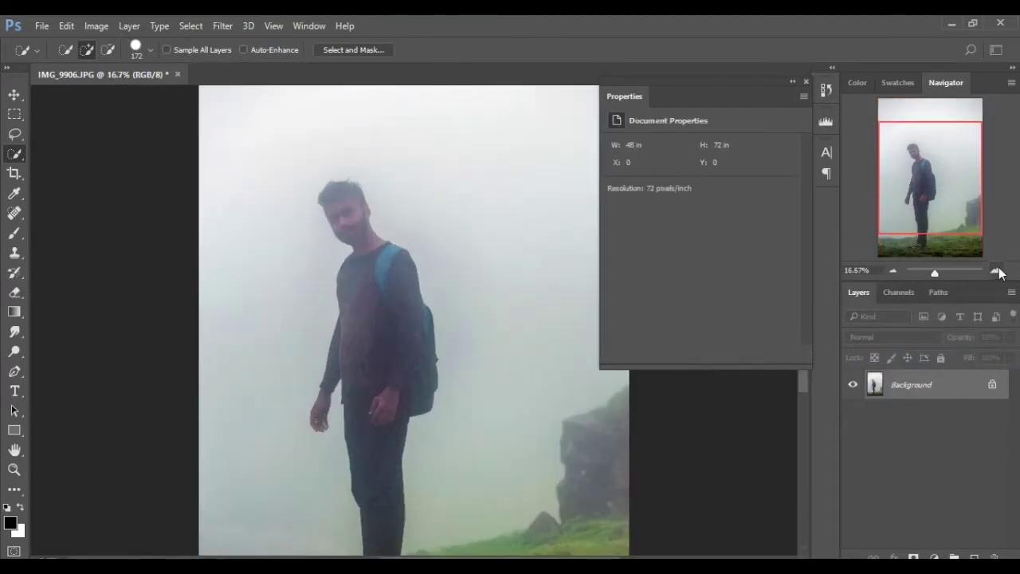
mouse_move(936, 197)
mouse_down()
mouse_move(936, 167)
mouse_move(931, 181)
mouse_up()
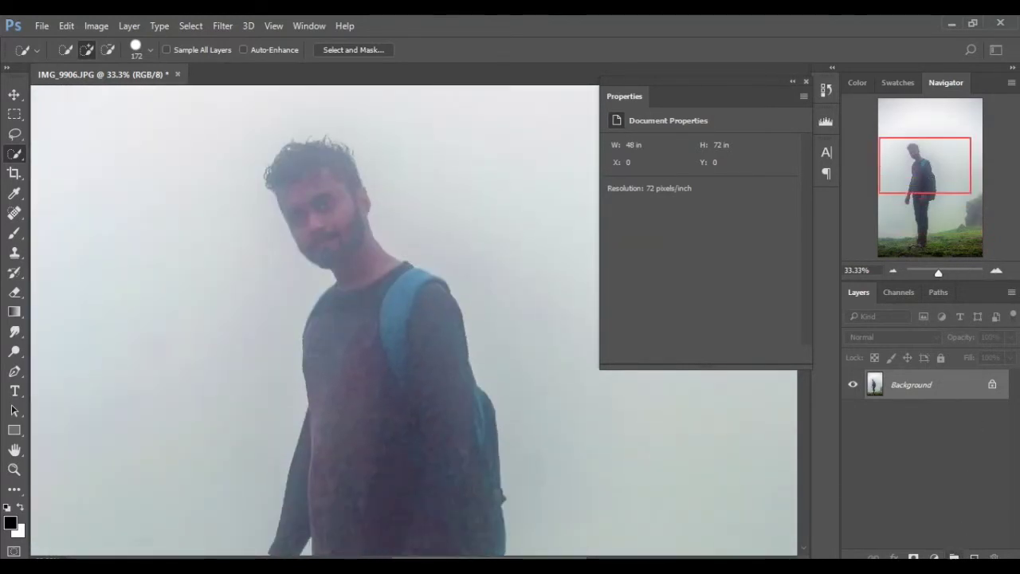
click(972, 556)
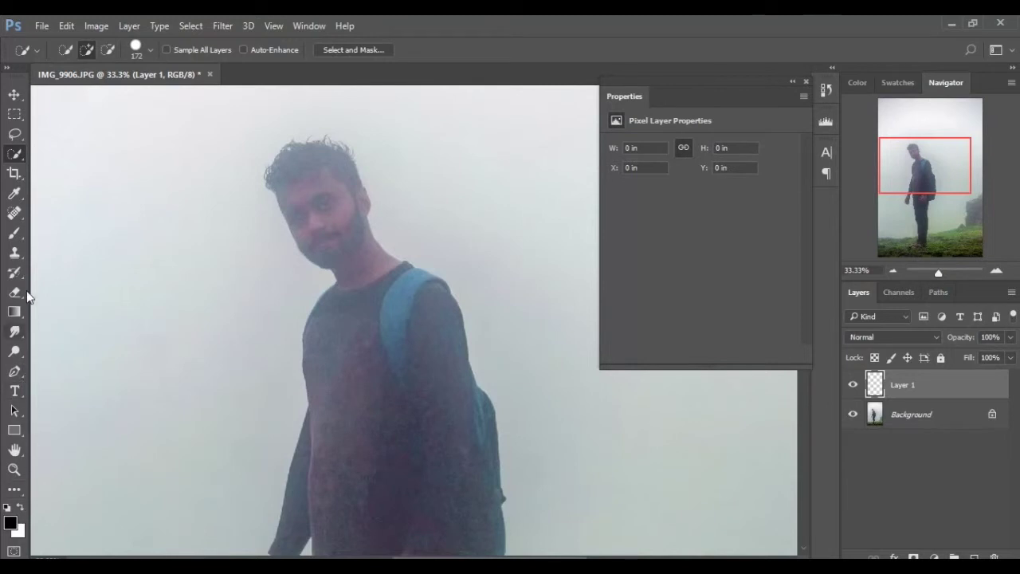
Paint a black brush stroke down the man's chest on Layer 1, trying Soft Light and Overlay blending
click(14, 232)
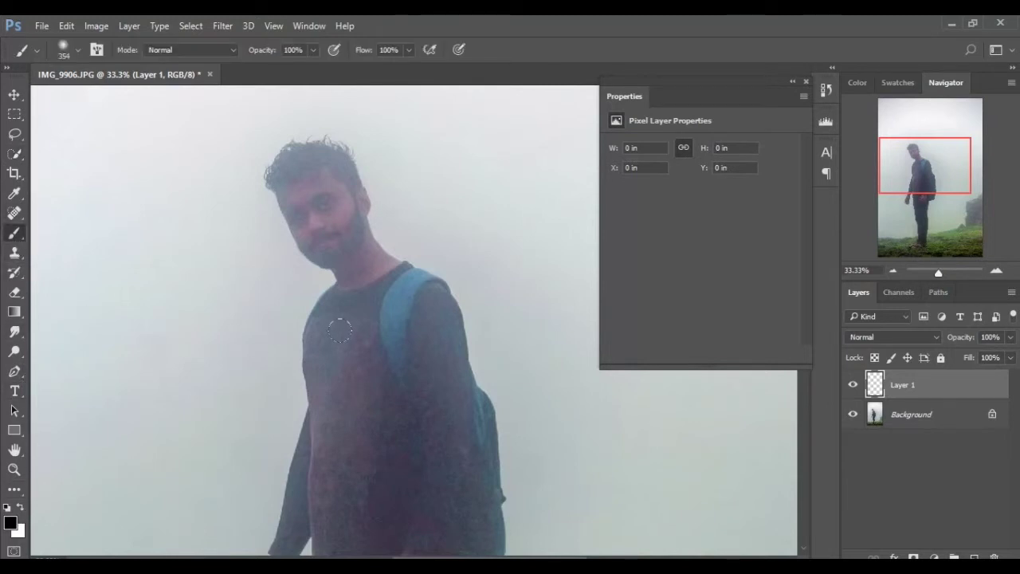
drag(339, 329, 335, 436)
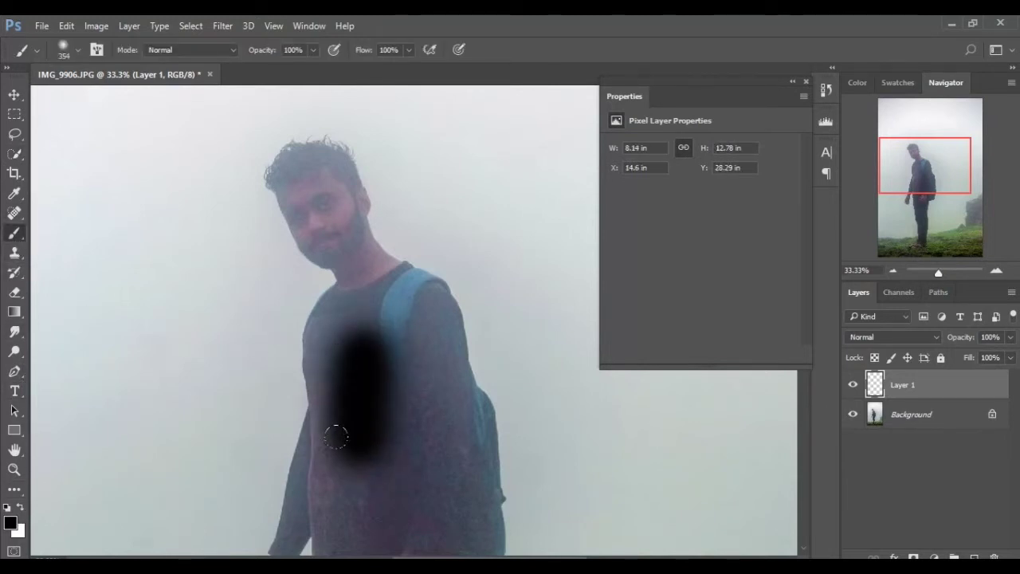
click(926, 337)
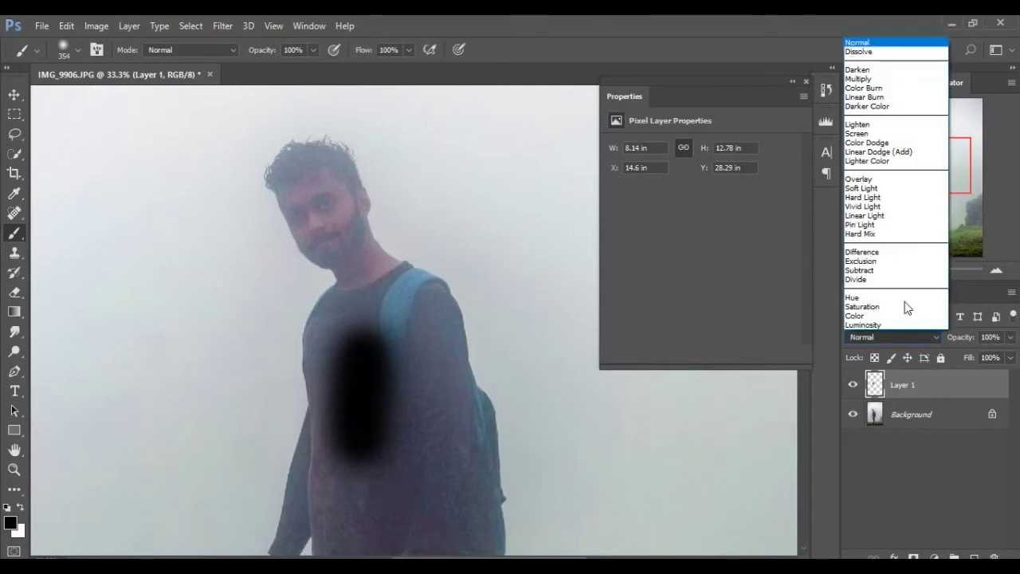
click(899, 189)
click(859, 339)
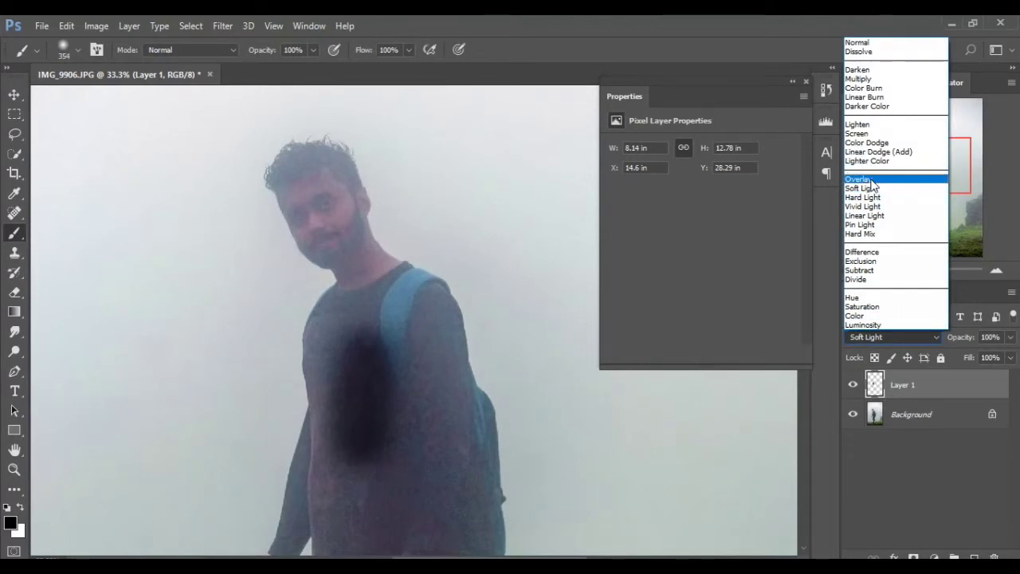
click(868, 180)
click(850, 338)
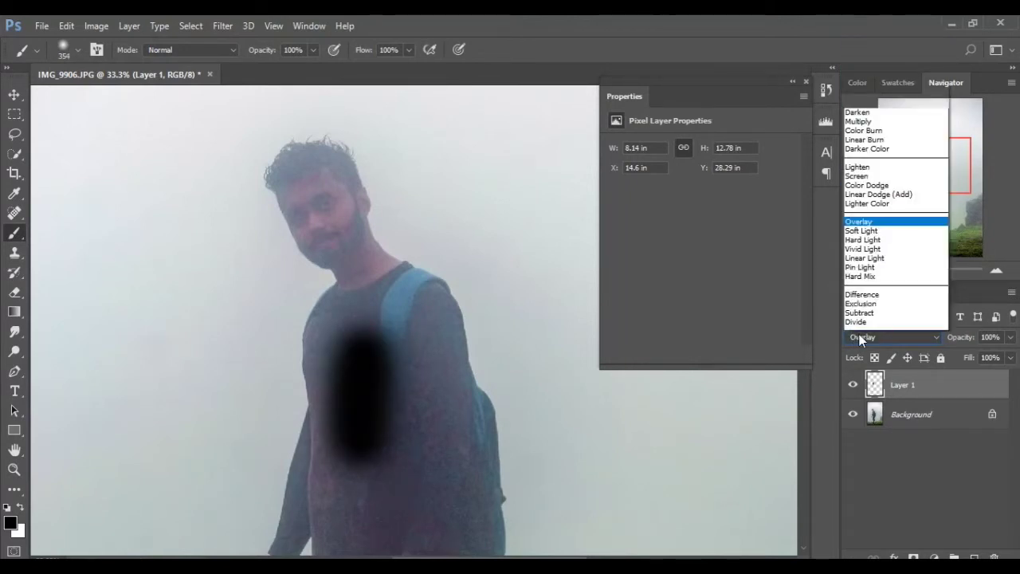
Set Layer 1 back to Soft Light and brush black over the shoulder, arm, torso and legs
click(867, 190)
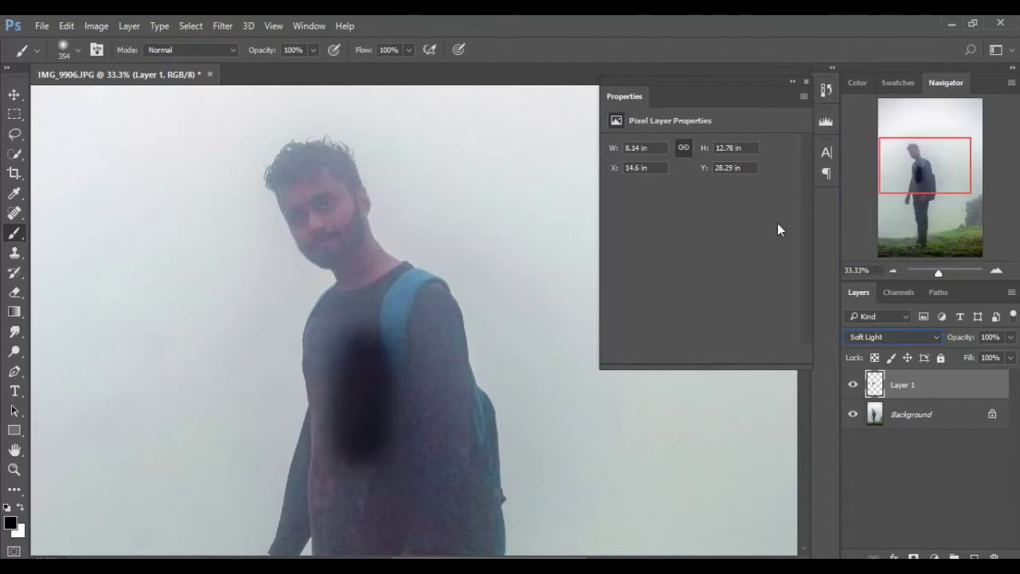
mouse_move(351, 291)
mouse_down()
mouse_move(312, 440)
mouse_move(321, 489)
mouse_move(391, 490)
mouse_move(442, 382)
mouse_move(415, 298)
mouse_move(413, 375)
mouse_move(439, 467)
mouse_move(401, 482)
mouse_move(370, 342)
mouse_move(394, 287)
mouse_move(387, 266)
mouse_up()
mouse_move(303, 363)
mouse_down()
mouse_move(295, 518)
mouse_move(335, 550)
mouse_move(375, 506)
mouse_up()
drag(924, 167, 926, 202)
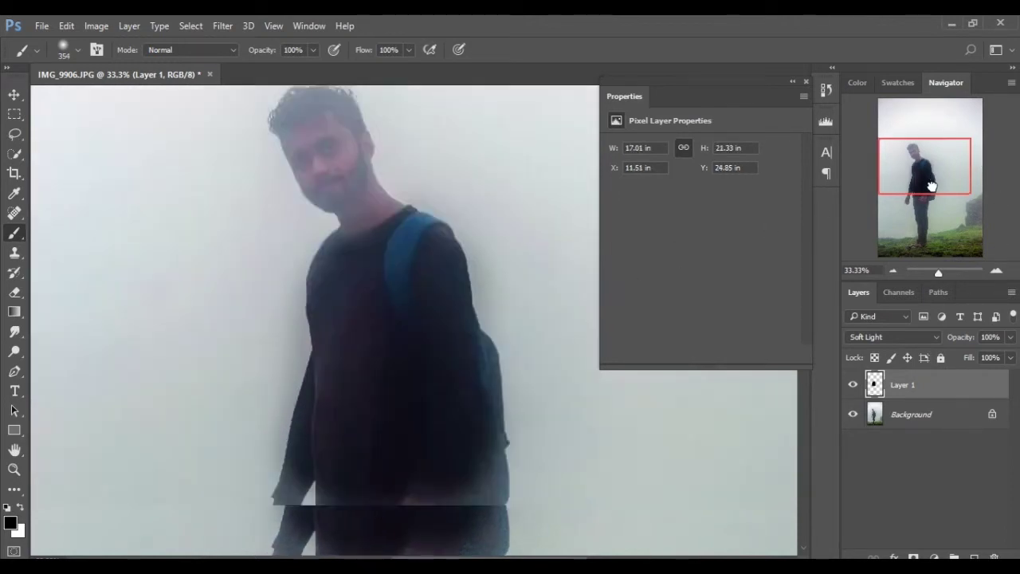
mouse_move(321, 221)
mouse_down()
mouse_move(353, 396)
mouse_move(367, 367)
mouse_move(389, 359)
mouse_up()
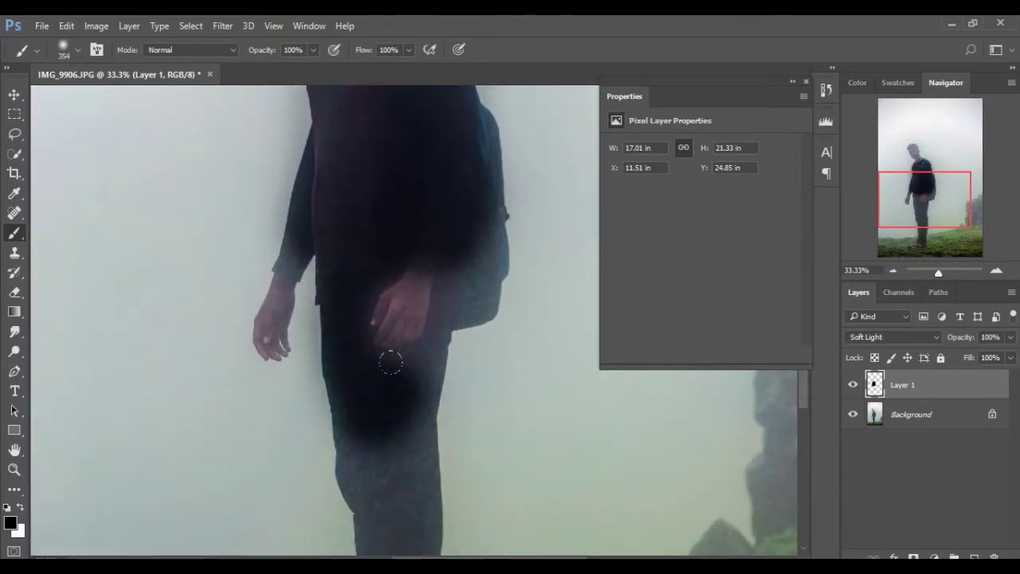
mouse_move(433, 319)
mouse_down()
mouse_move(423, 313)
mouse_move(420, 327)
mouse_move(434, 410)
mouse_move(394, 538)
mouse_move(342, 466)
mouse_move(372, 504)
mouse_move(425, 437)
mouse_up()
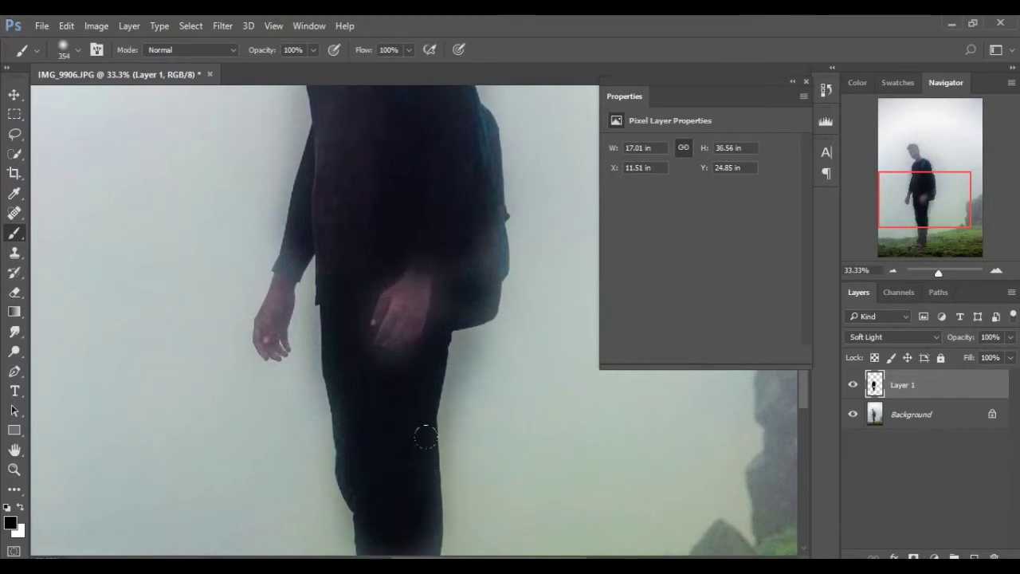
drag(882, 177, 882, 204)
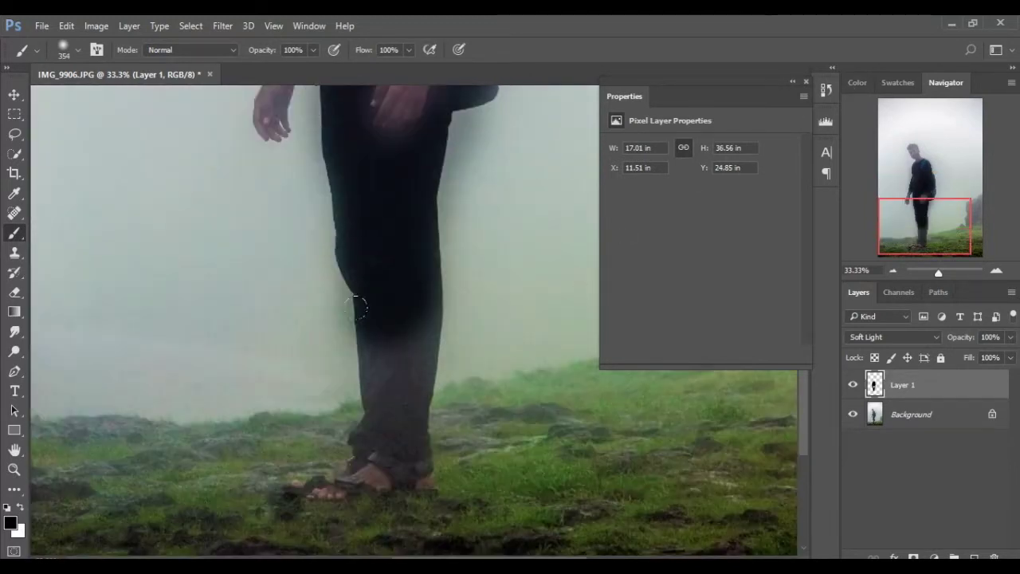
mouse_move(355, 297)
mouse_down()
mouse_move(361, 355)
mouse_move(383, 295)
mouse_move(394, 383)
mouse_move(380, 401)
mouse_move(392, 310)
mouse_move(445, 254)
mouse_up()
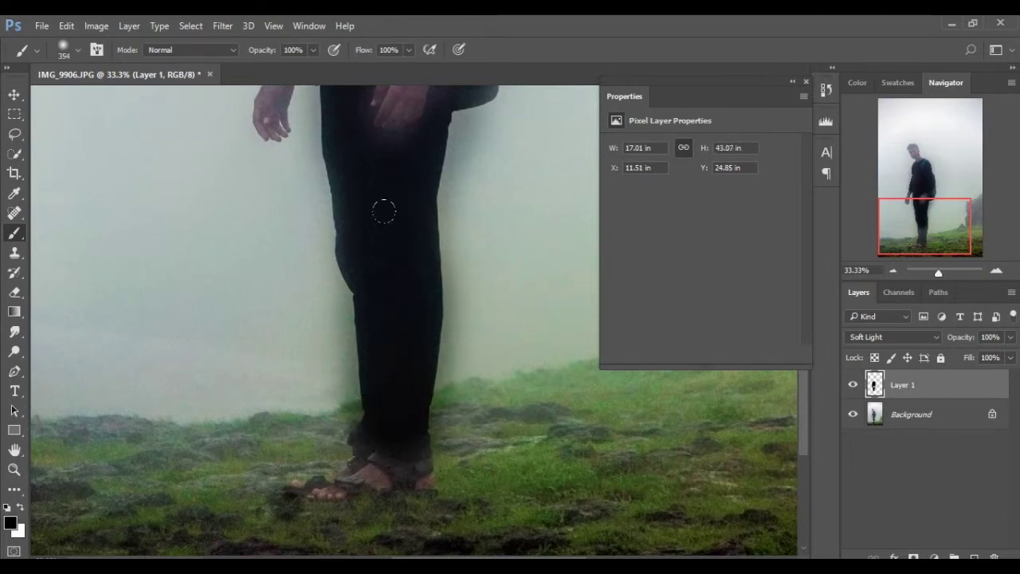
Paint white beside the leg to brighten the fog, redoing the stroke on the left side
click(19, 510)
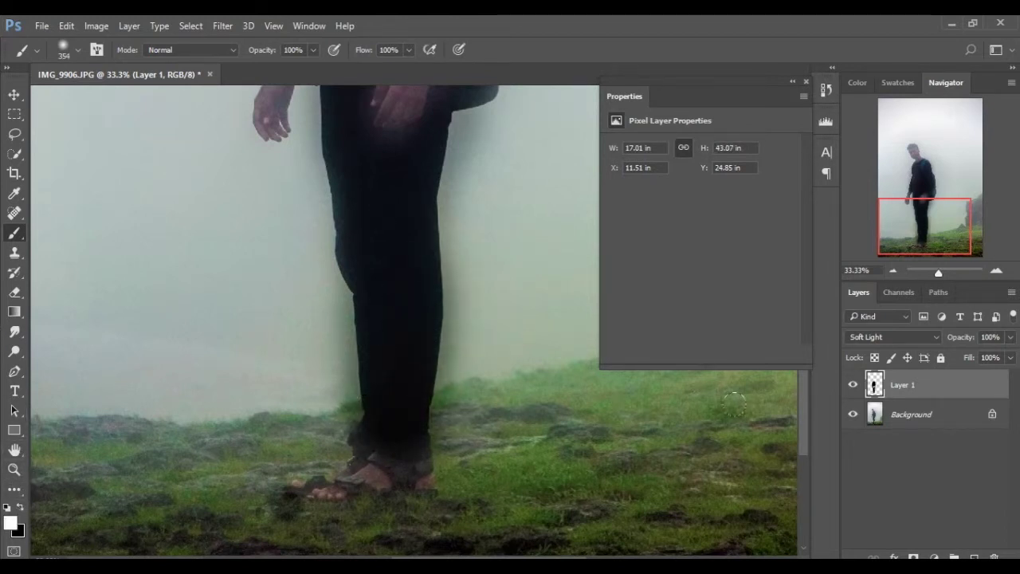
mouse_move(462, 446)
mouse_down()
mouse_move(450, 329)
mouse_move(459, 112)
mouse_up()
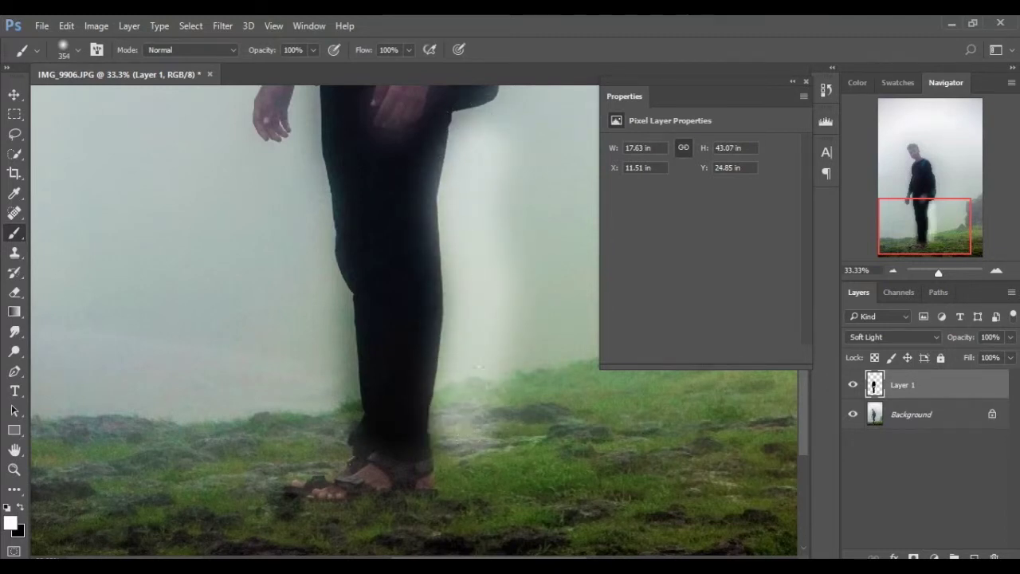
drag(548, 310, 518, 183)
key(ctrl+z)
mouse_move(275, 168)
mouse_down()
mouse_move(292, 263)
mouse_move(291, 360)
mouse_move(329, 338)
mouse_up()
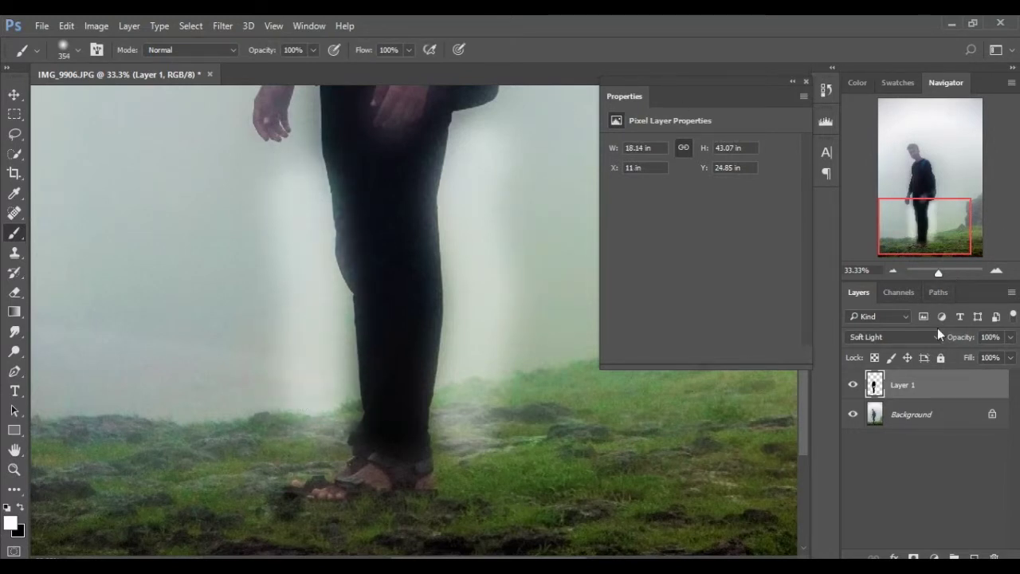
Set Layer 1 opacity to 35%, pan back to the head, and make black the foreground colour
click(1012, 344)
click(974, 355)
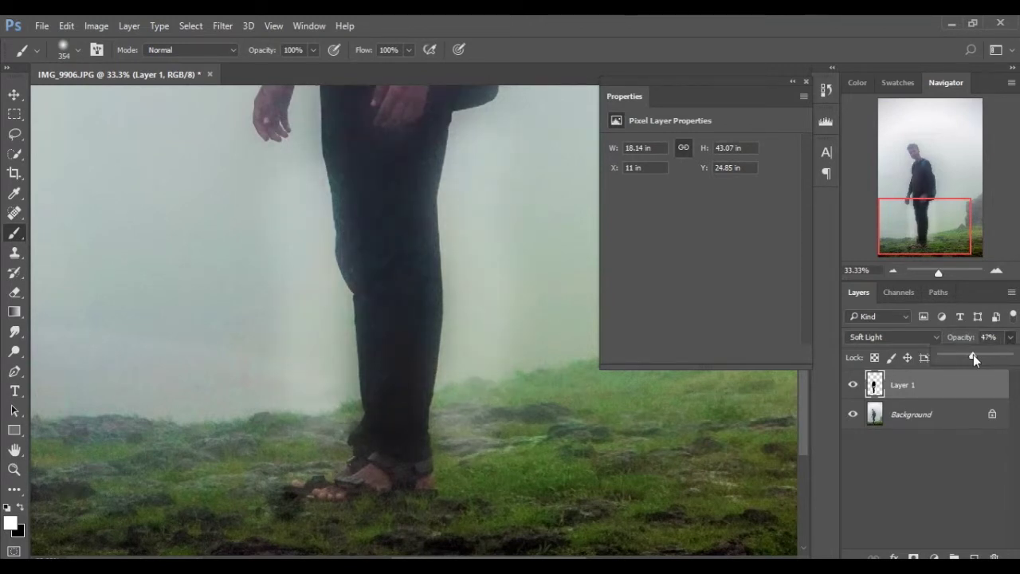
drag(973, 354, 966, 357)
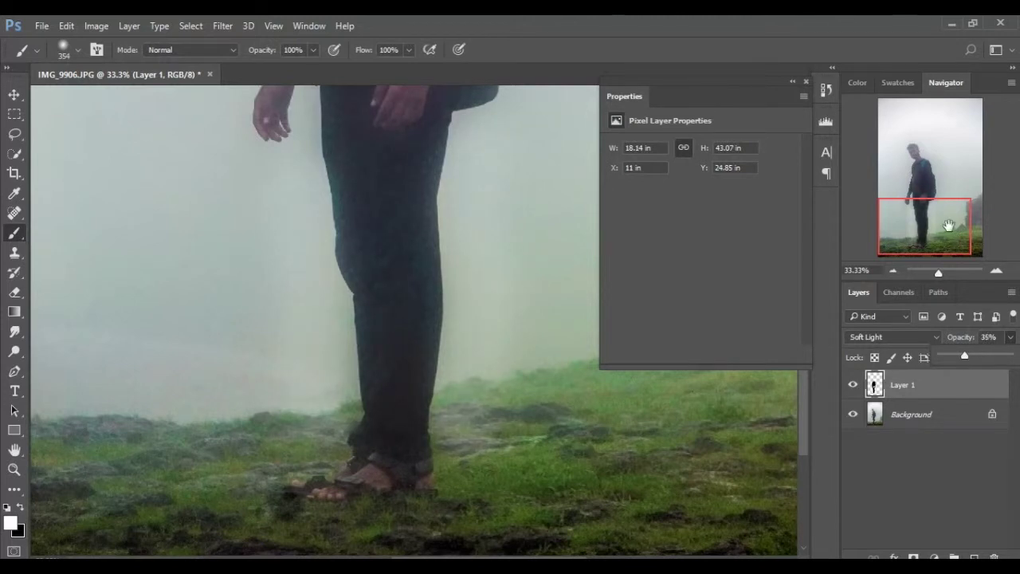
drag(949, 225, 945, 166)
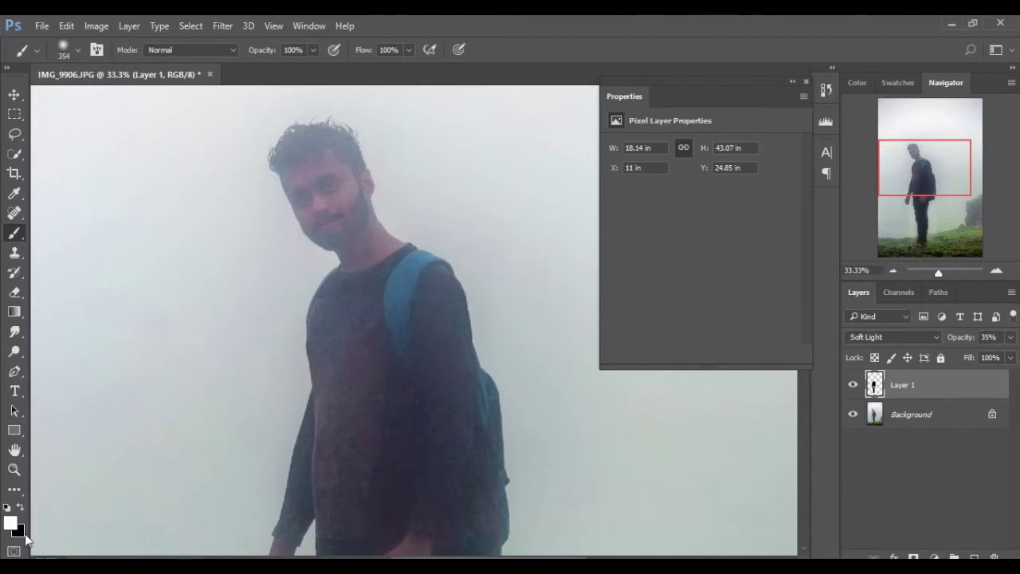
click(23, 504)
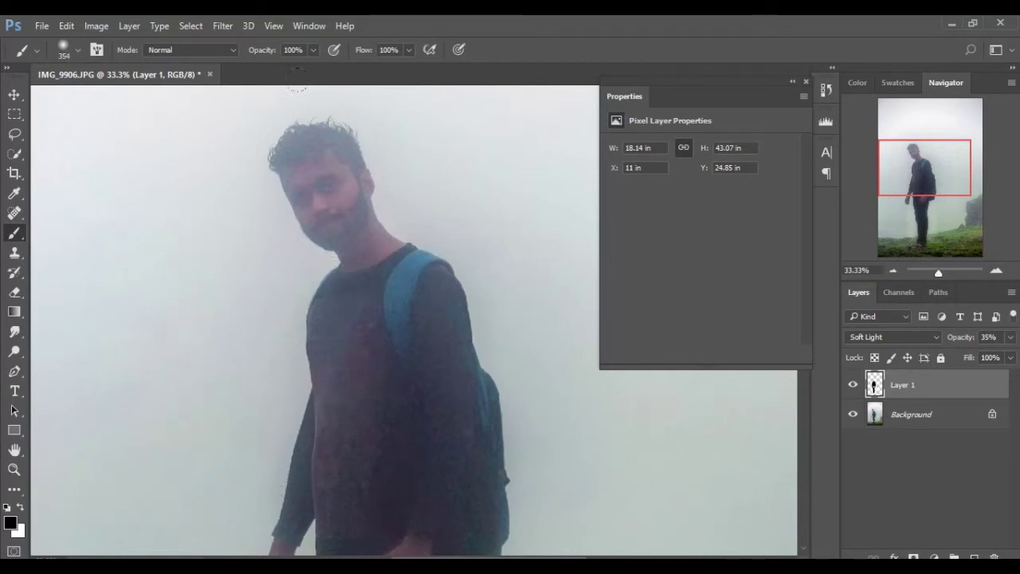
Darken the man's hair, his foot and the lower grass on the Soft Light Layer 1
click(272, 99)
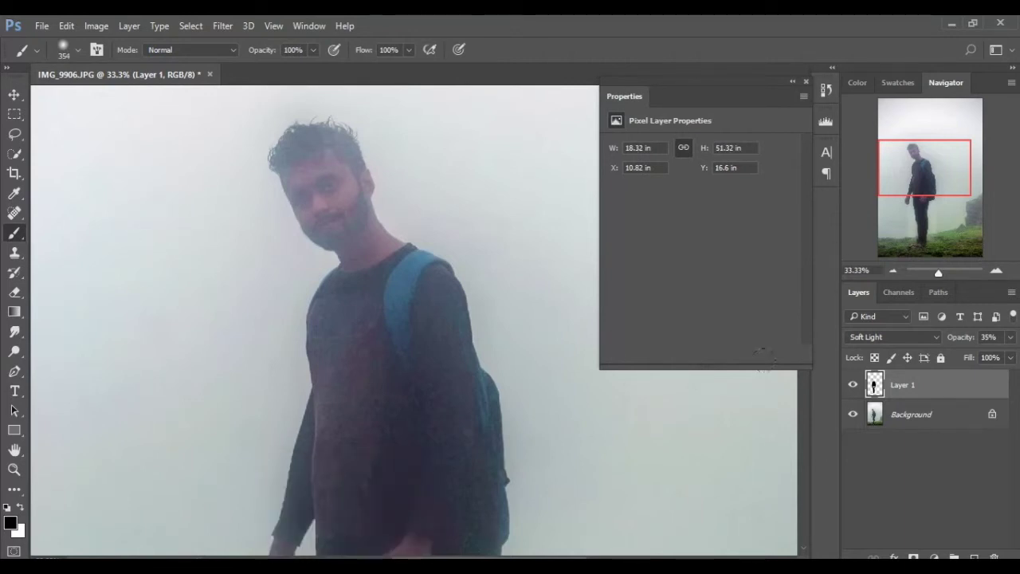
drag(928, 168, 937, 245)
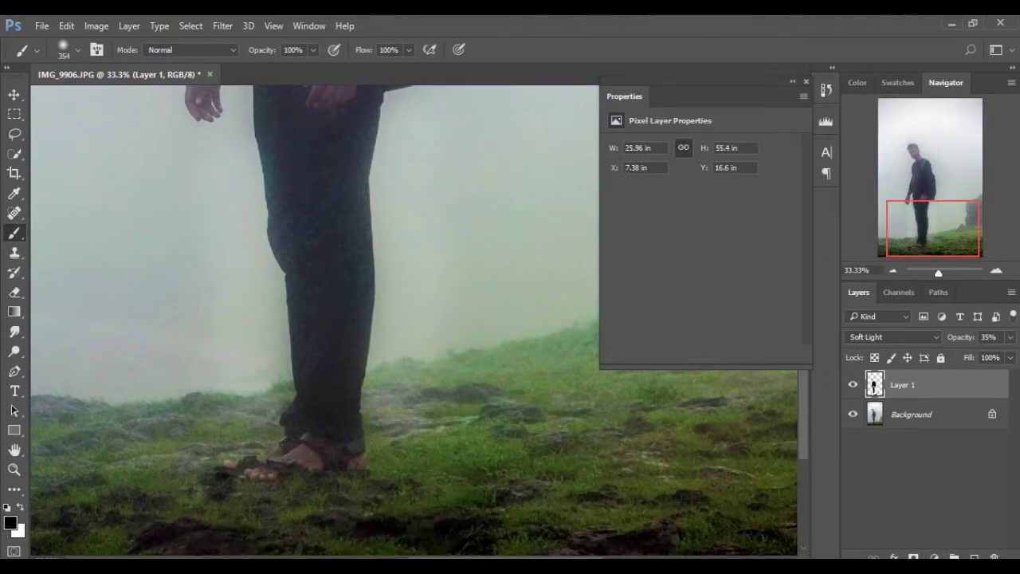
drag(562, 527, 759, 534)
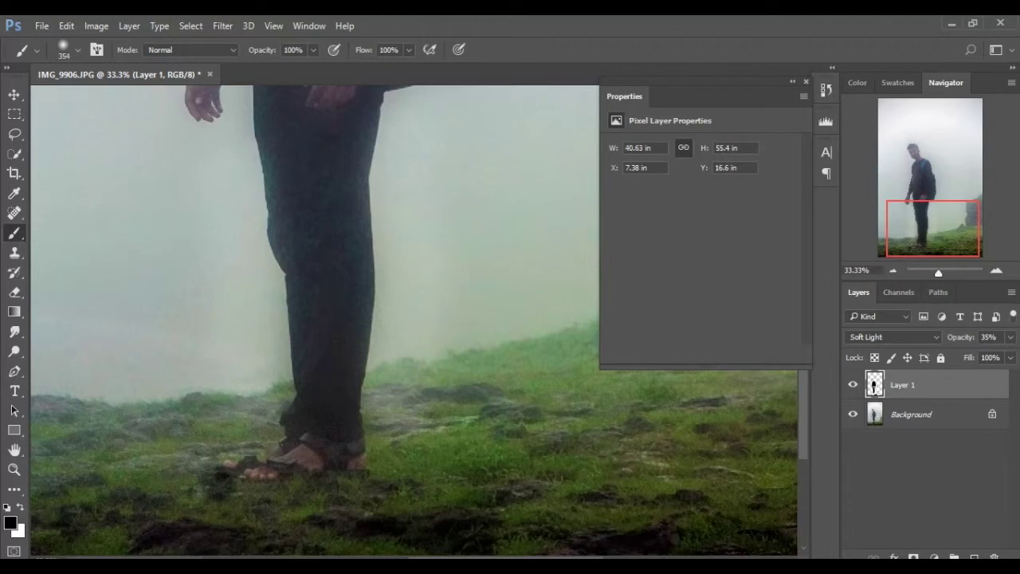
drag(321, 458, 313, 451)
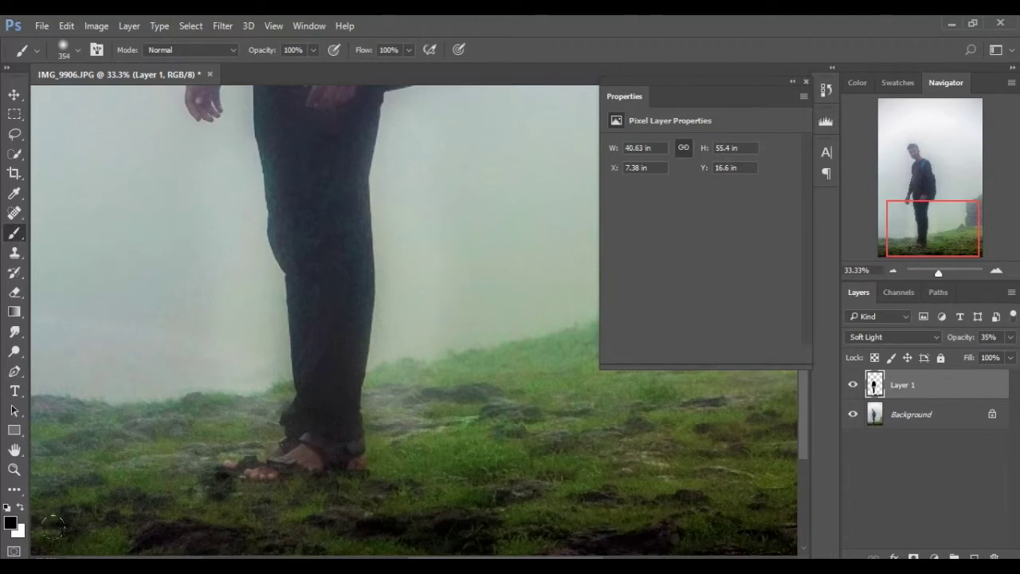
drag(176, 507, 36, 414)
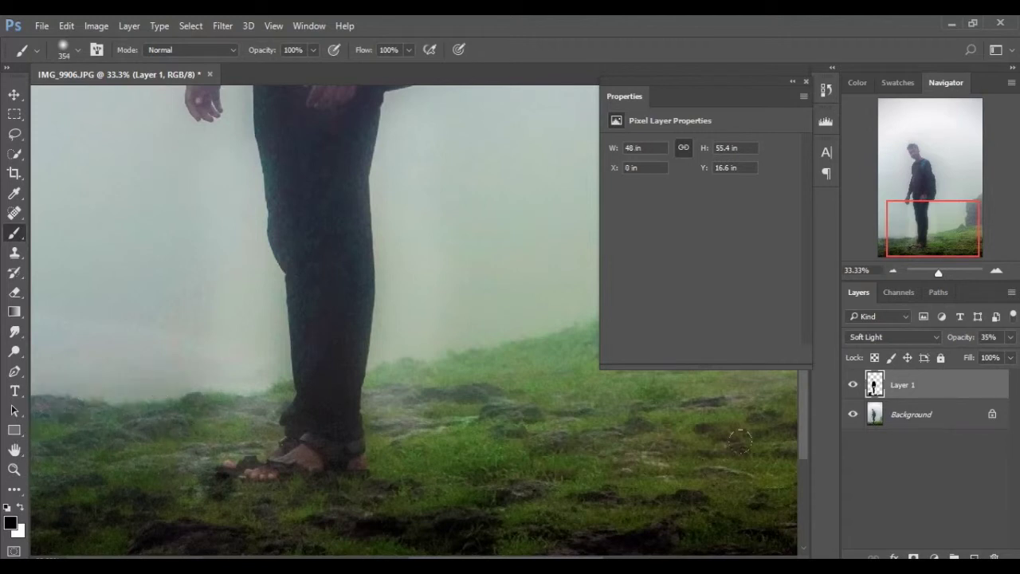
Darken the grass around and right of the feet and the band near the horizon
drag(926, 231, 878, 233)
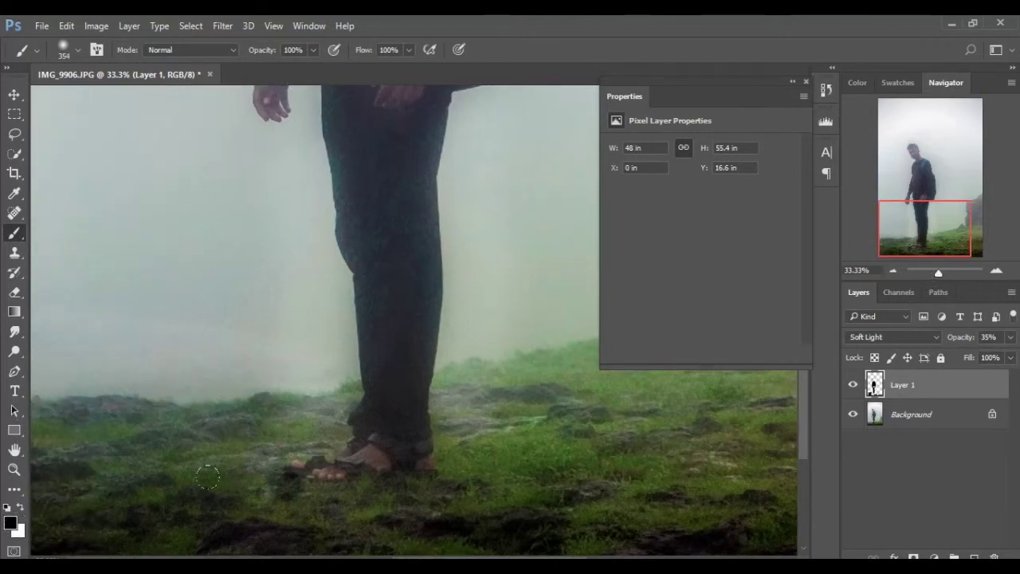
drag(207, 477, 507, 479)
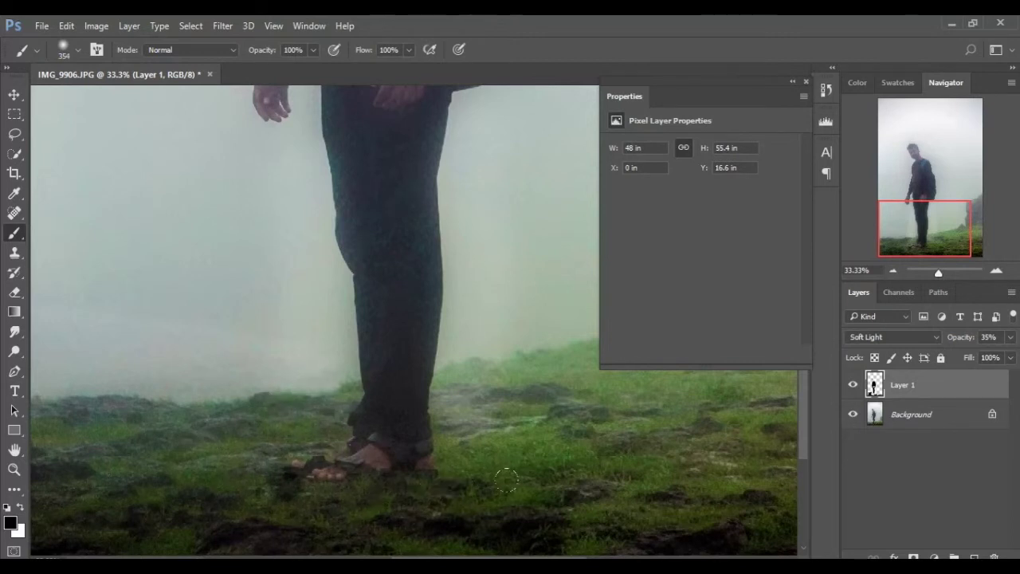
drag(434, 445, 509, 519)
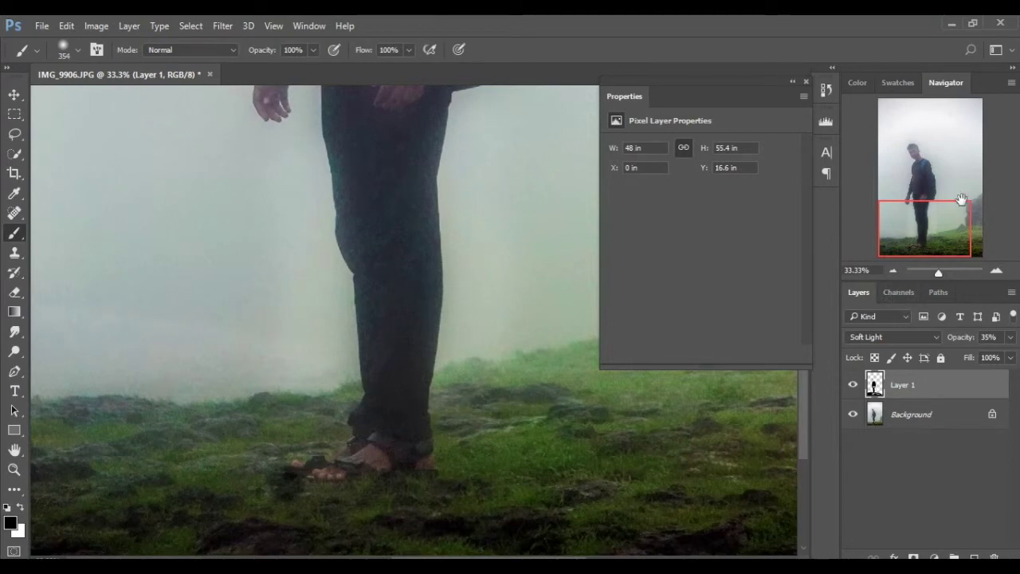
mouse_move(957, 224)
mouse_down()
mouse_move(975, 209)
mouse_move(1001, 215)
mouse_up()
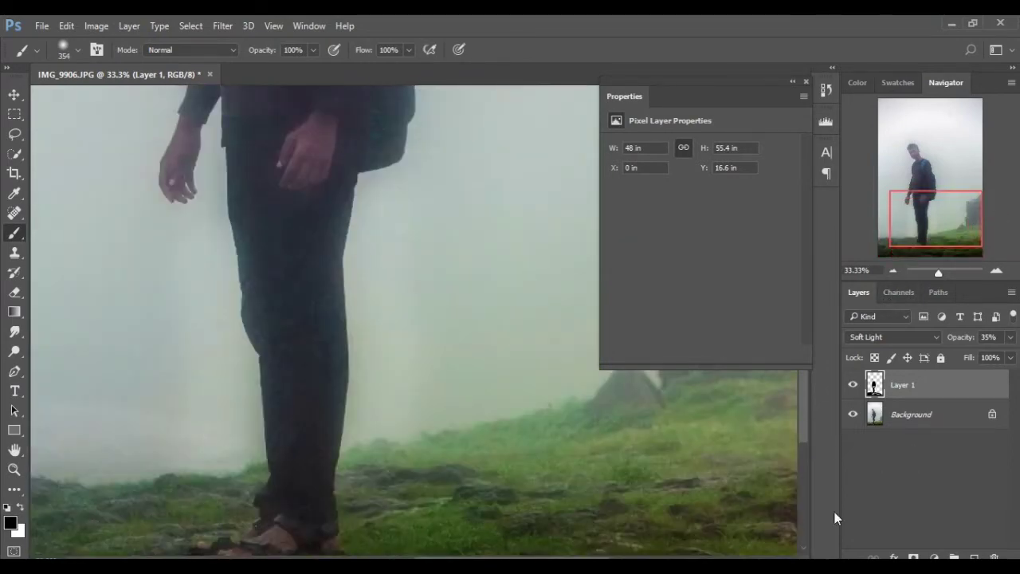
drag(936, 234, 936, 243)
click(893, 271)
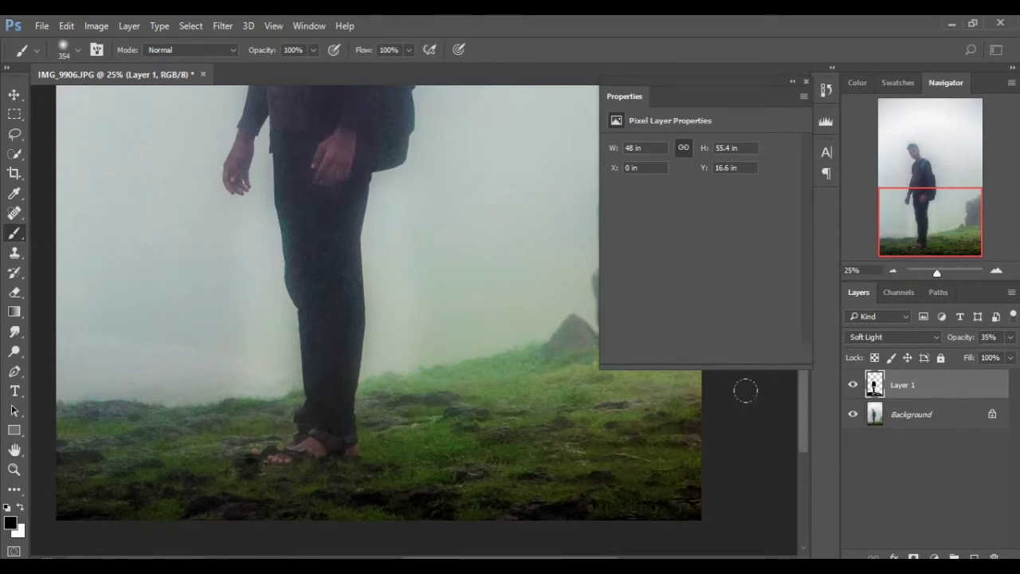
drag(733, 391, 463, 423)
mouse_move(571, 402)
mouse_down()
mouse_move(386, 401)
mouse_move(594, 355)
mouse_up()
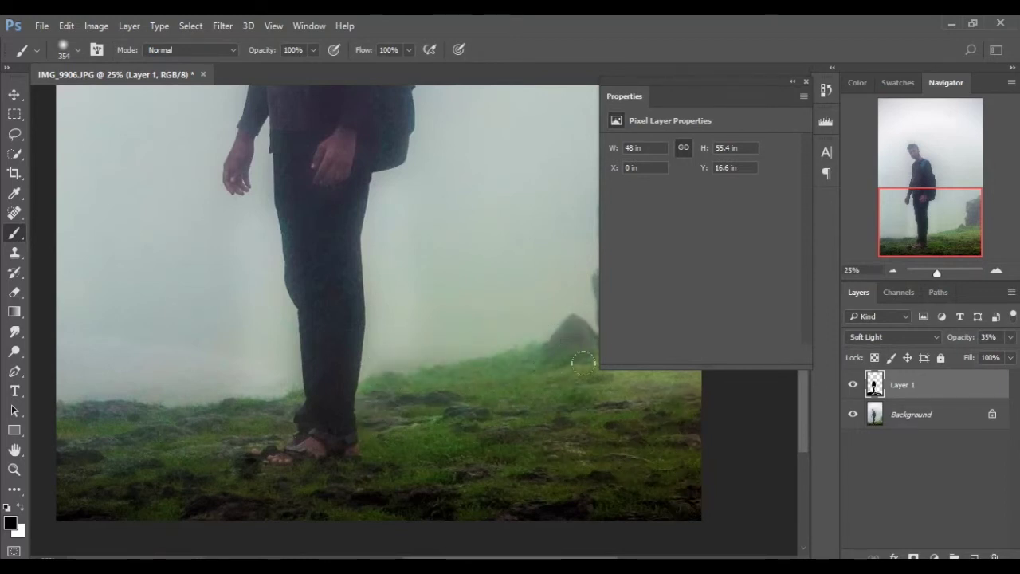
Hide the Properties panel, darken the rock and its edges, then zoom out to 8.33%
click(806, 82)
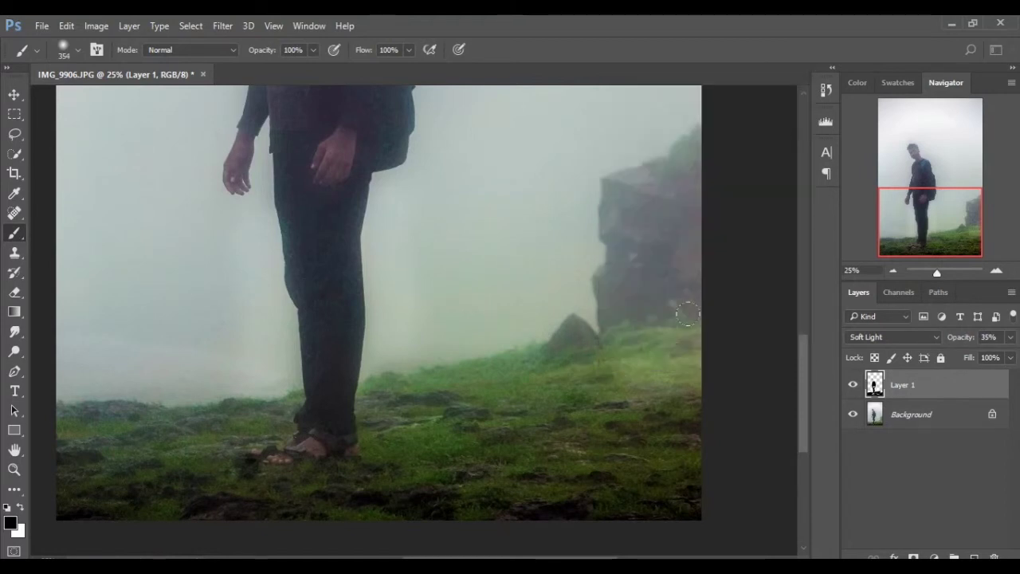
drag(666, 353, 555, 348)
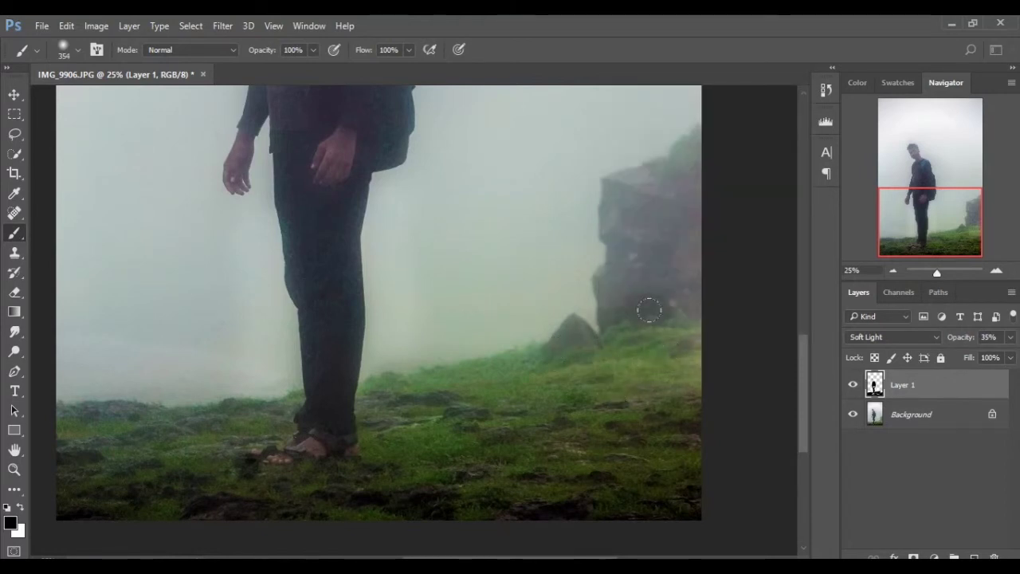
mouse_move(648, 310)
mouse_down()
mouse_move(678, 408)
mouse_move(687, 164)
mouse_move(673, 151)
mouse_move(615, 191)
mouse_move(606, 292)
mouse_up()
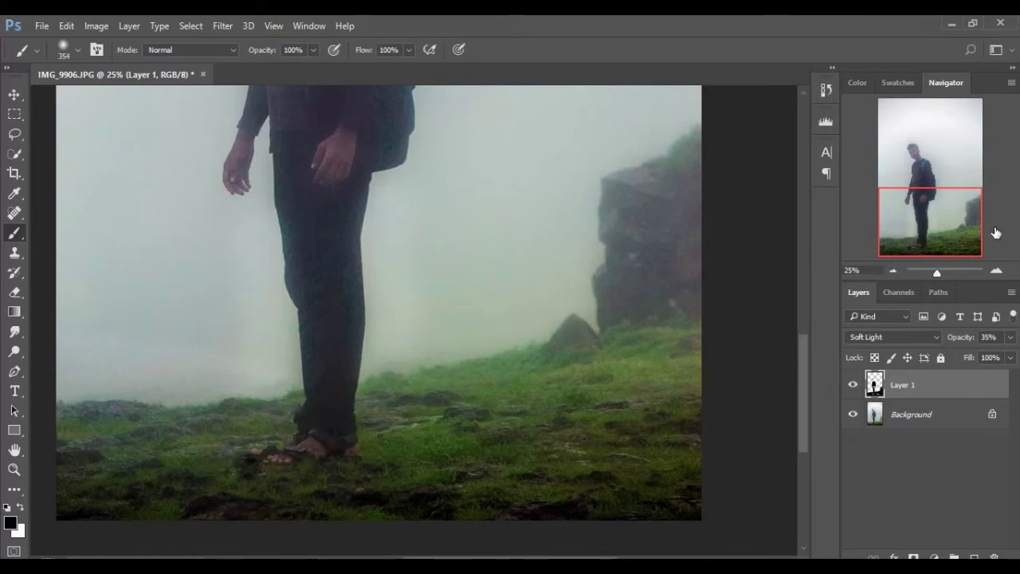
drag(927, 210, 930, 155)
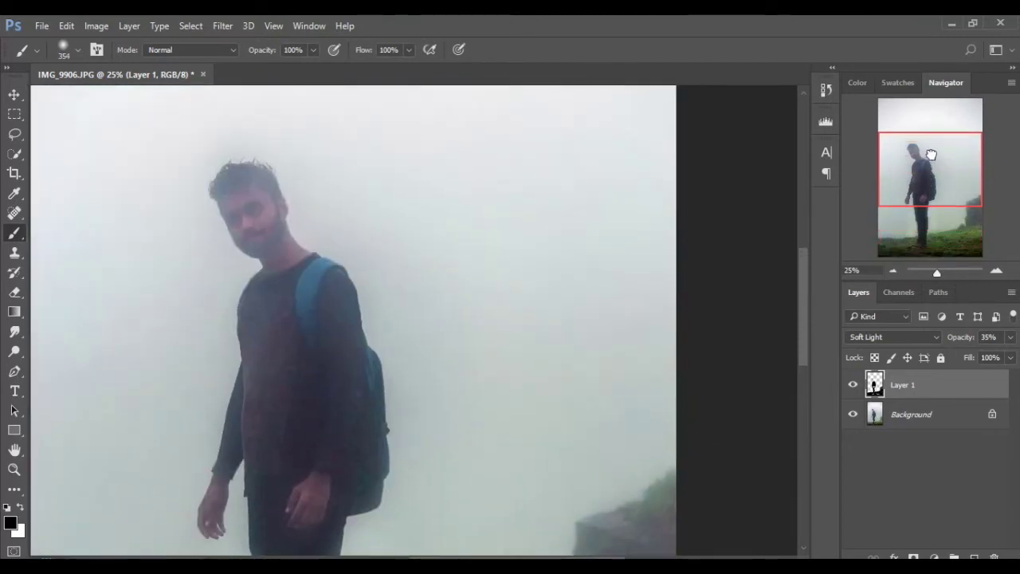
click(892, 279)
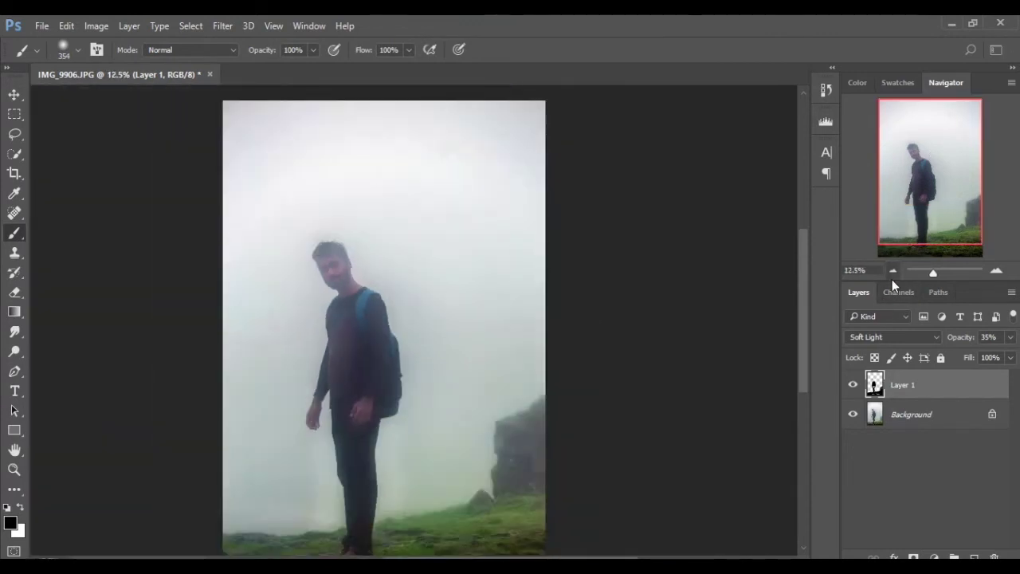
click(892, 279)
Merge the visible layers into Background and duplicate it as Background copy
click(905, 415)
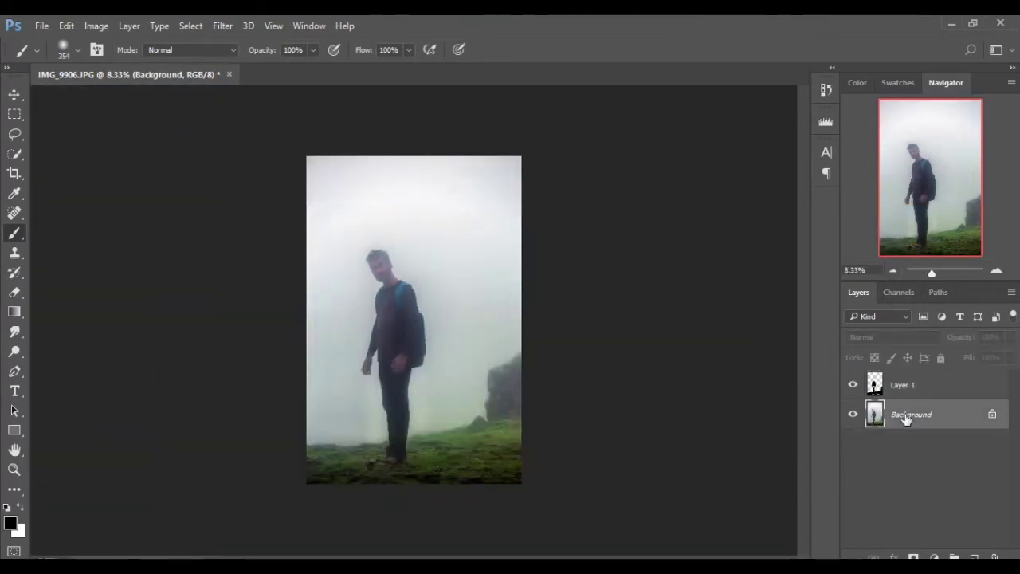
right_click(905, 416)
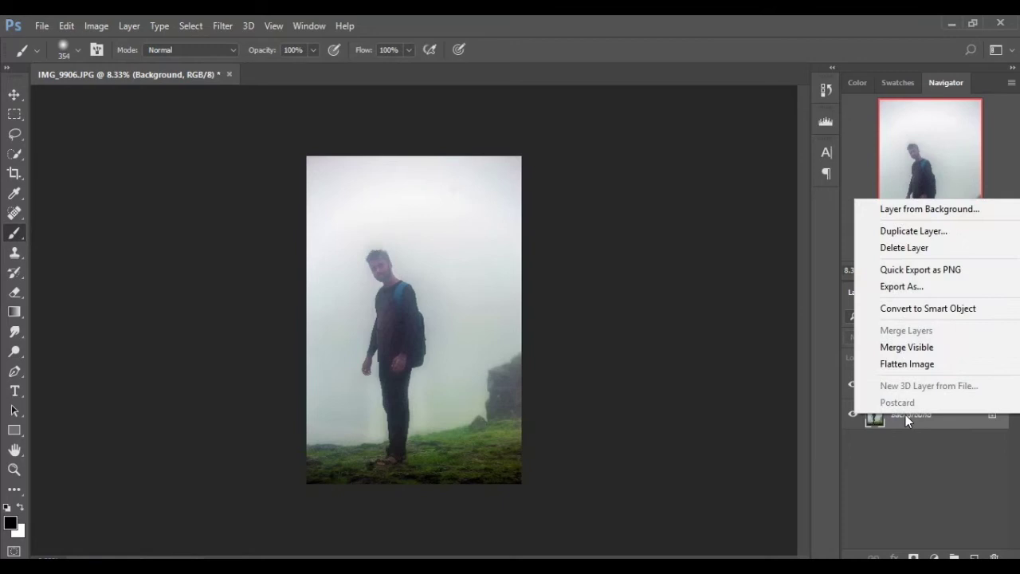
click(906, 353)
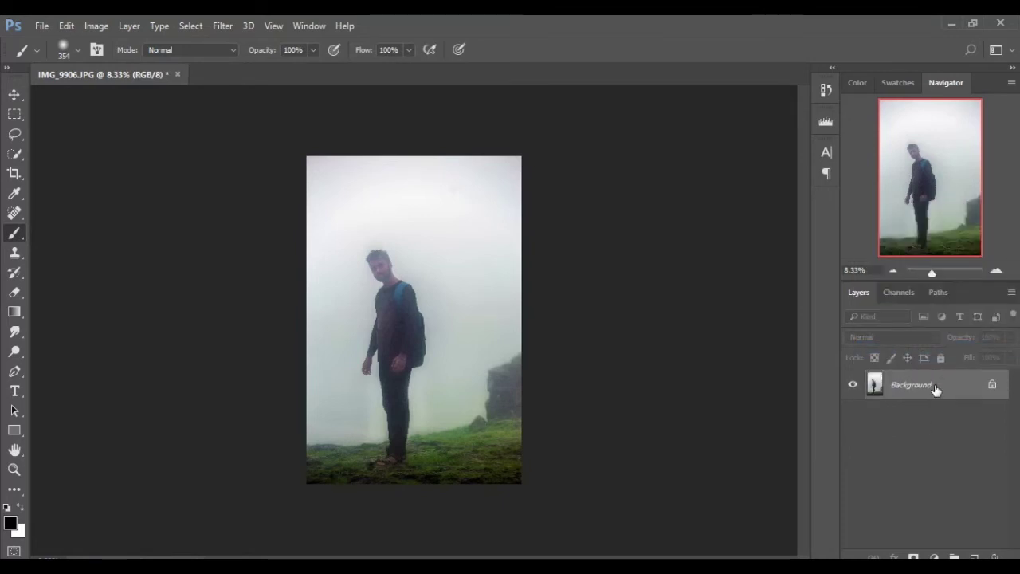
drag(936, 389, 954, 556)
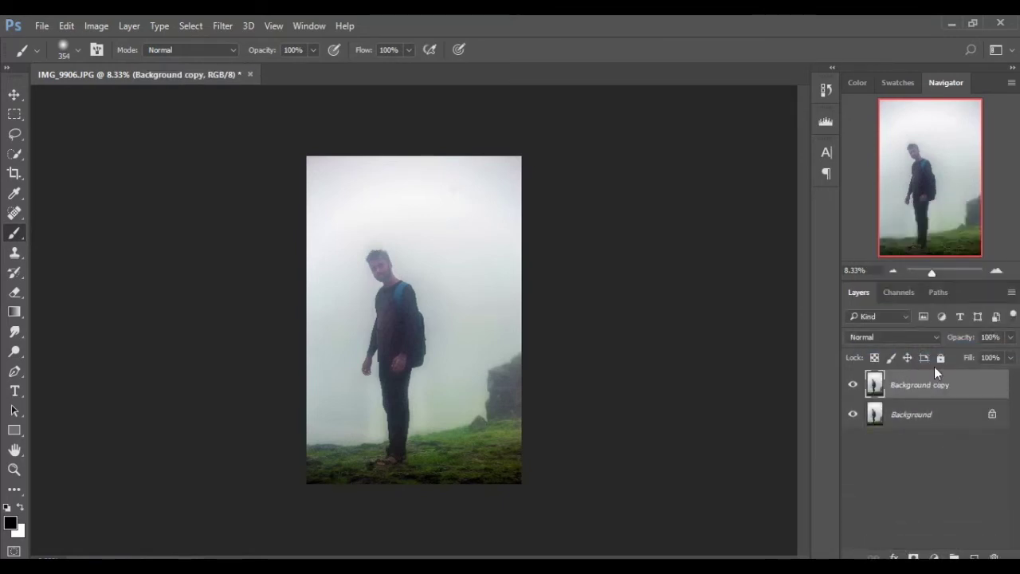
Blend the Background copy as Soft Light at 5% opacity, then zoom in on the man
click(931, 339)
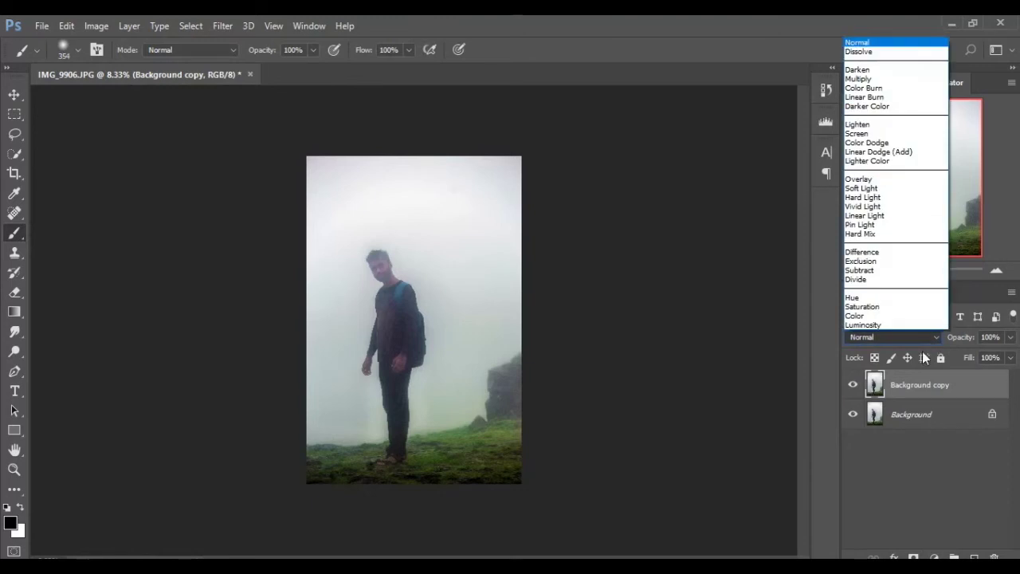
click(866, 197)
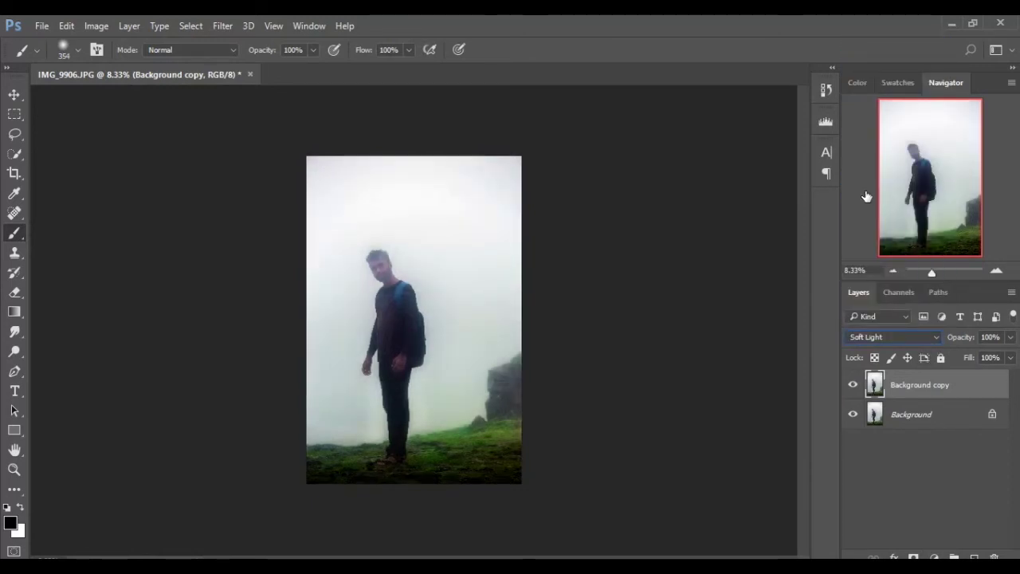
click(897, 336)
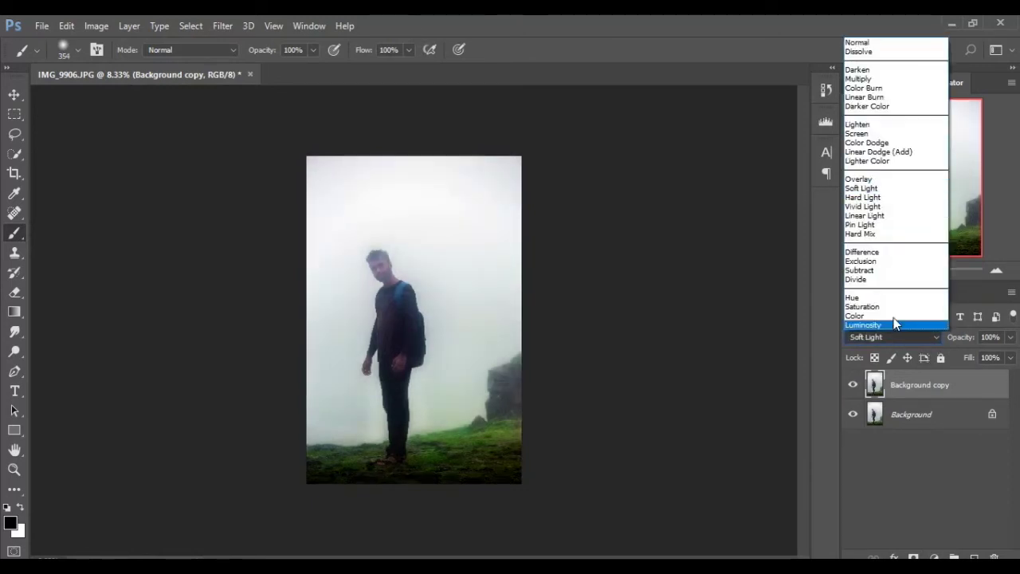
click(883, 181)
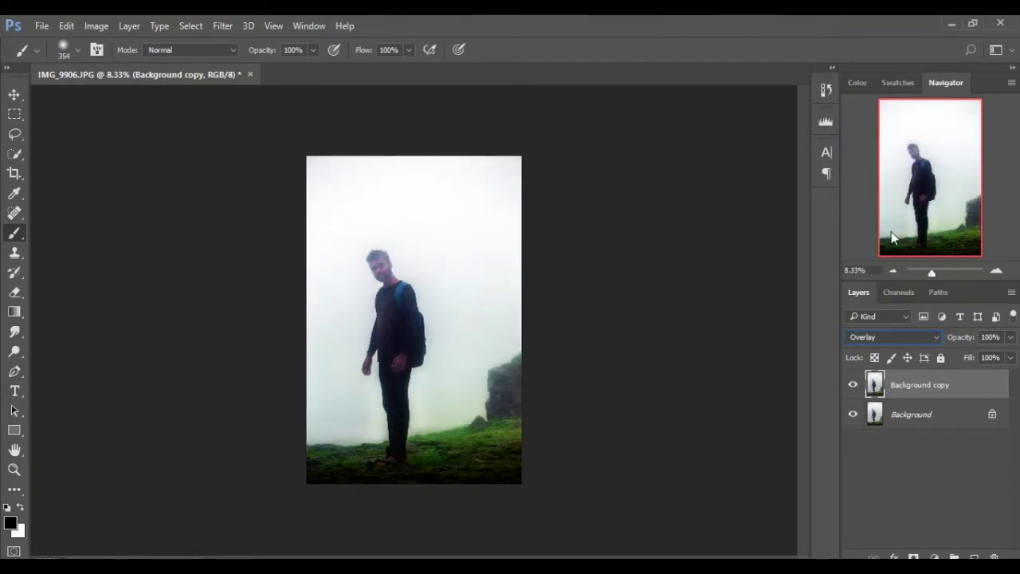
click(923, 338)
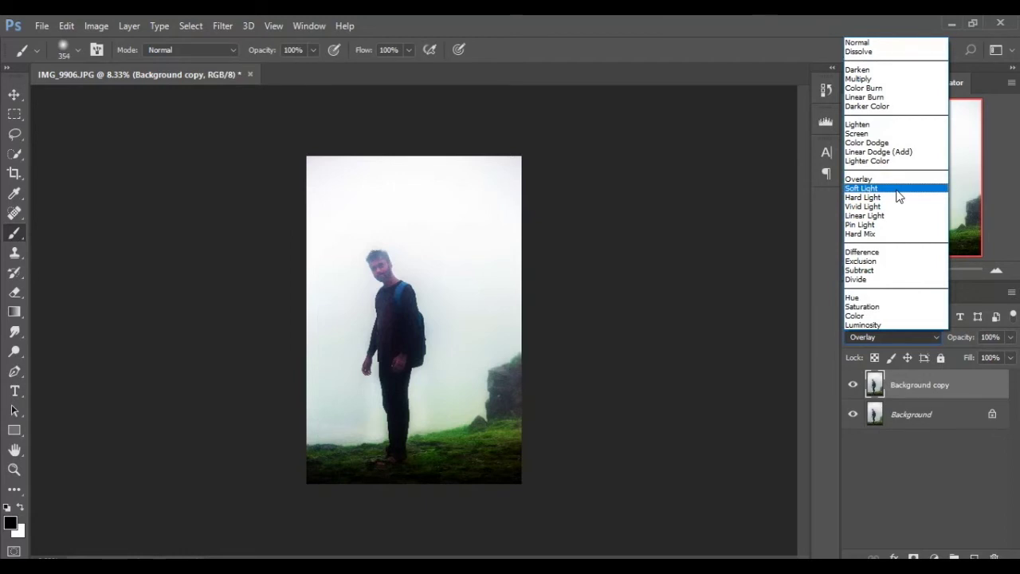
click(898, 191)
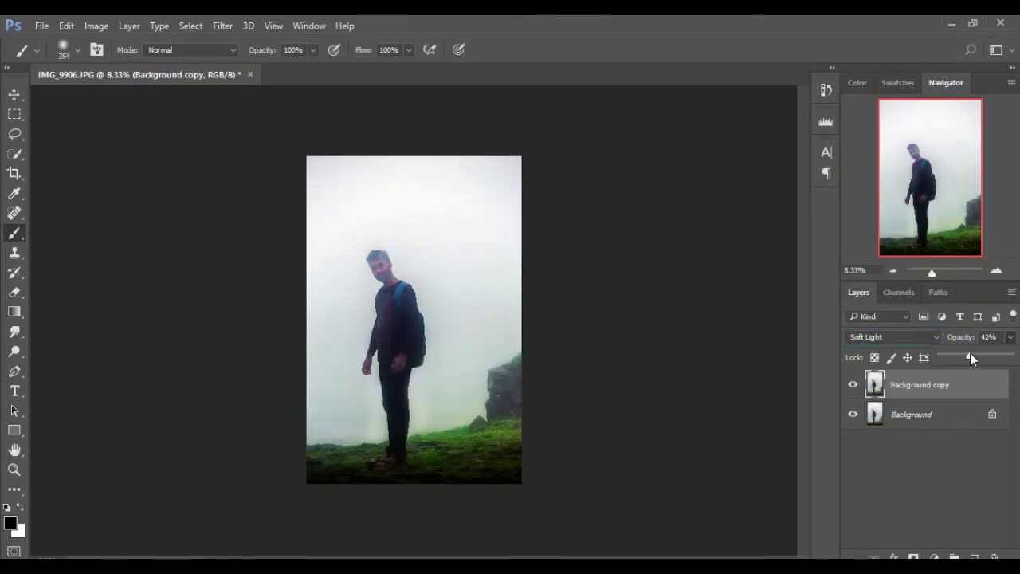
drag(970, 353, 945, 360)
click(997, 271)
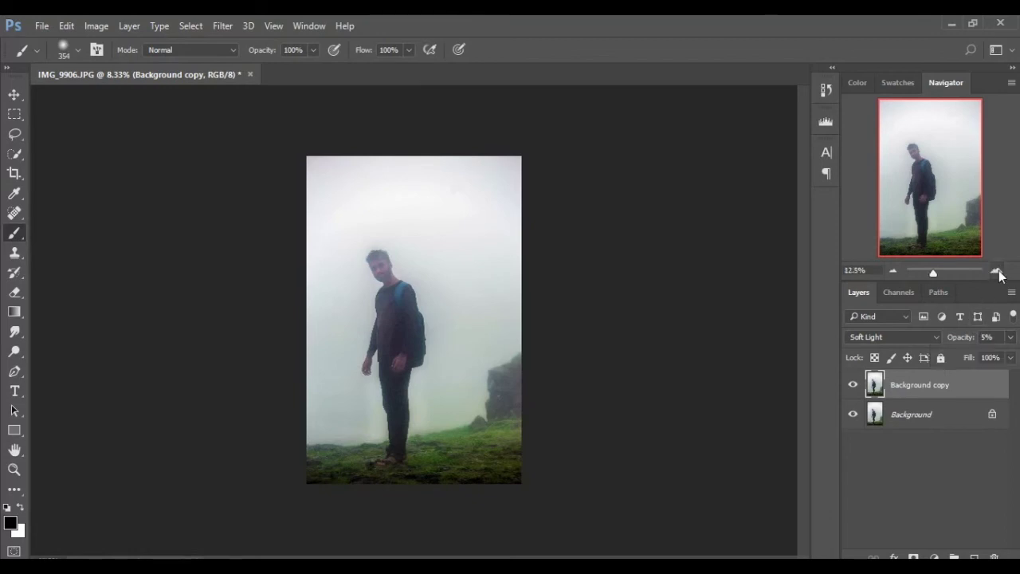
click(998, 272)
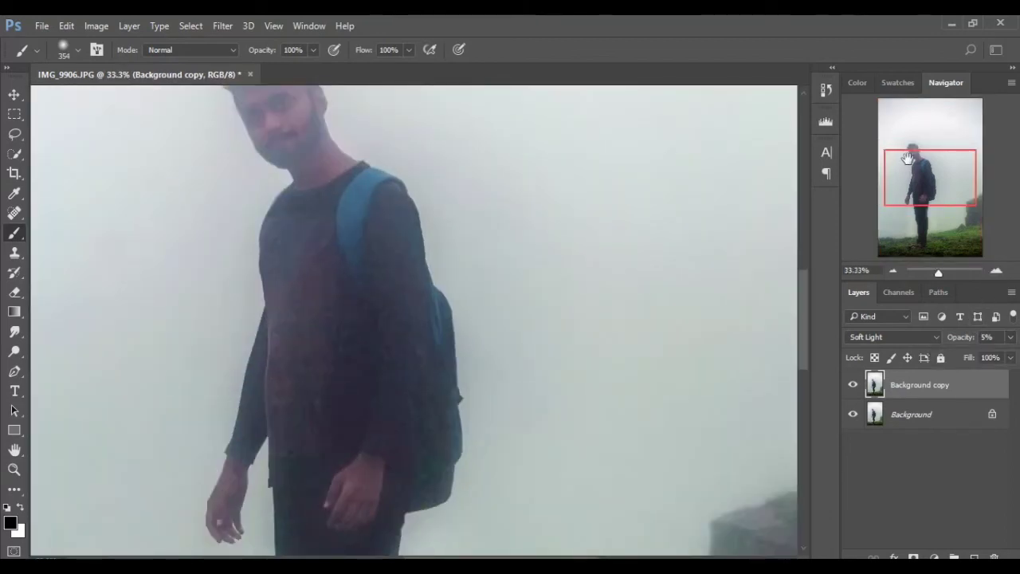
mouse_move(916, 176)
mouse_down()
mouse_move(916, 149)
mouse_move(918, 209)
mouse_up()
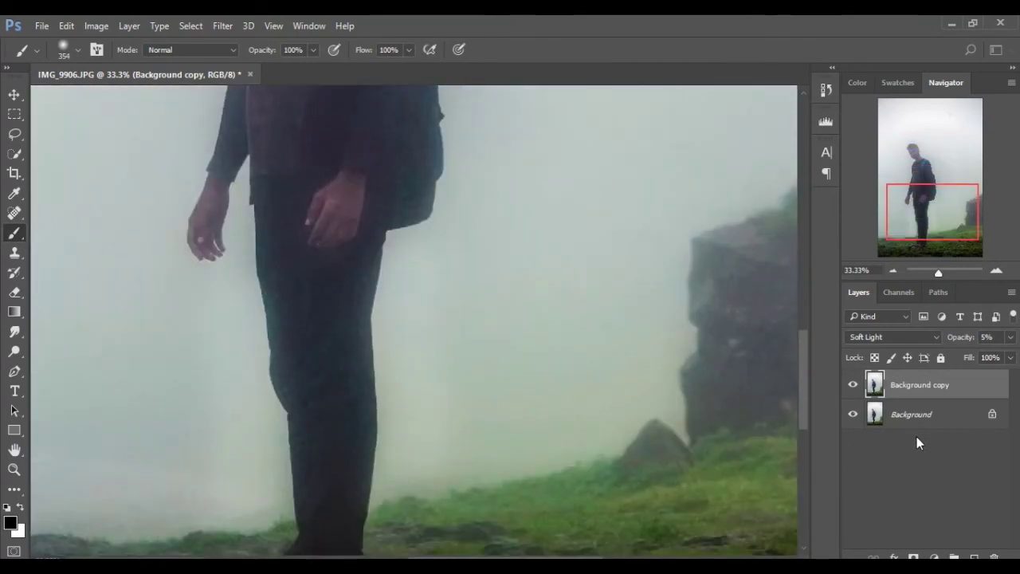
click(919, 419)
Merge the Soft Light copy into Background, zoom out to 12.5%, and apply Reduce Noise again
right_click(920, 419)
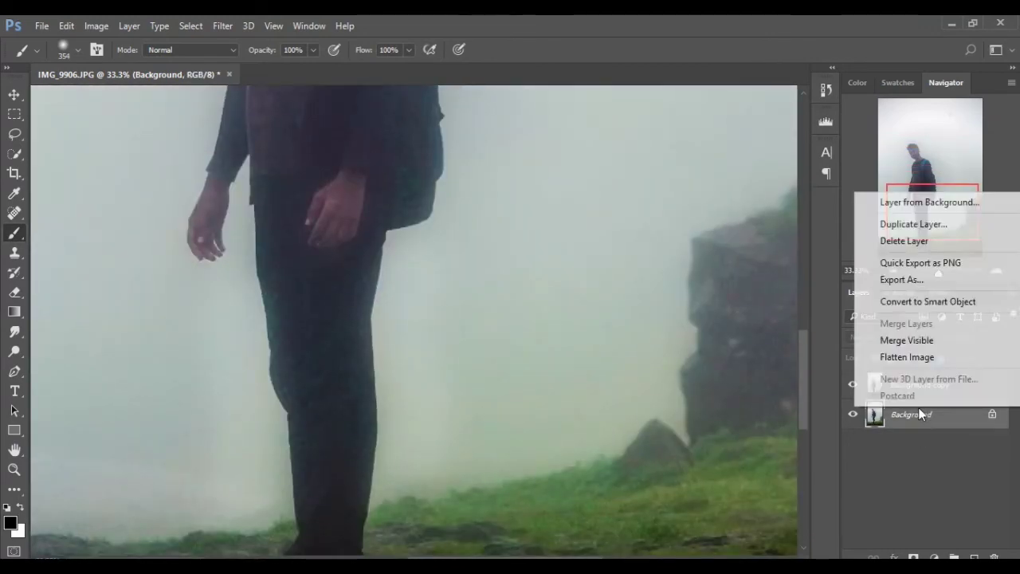
click(917, 343)
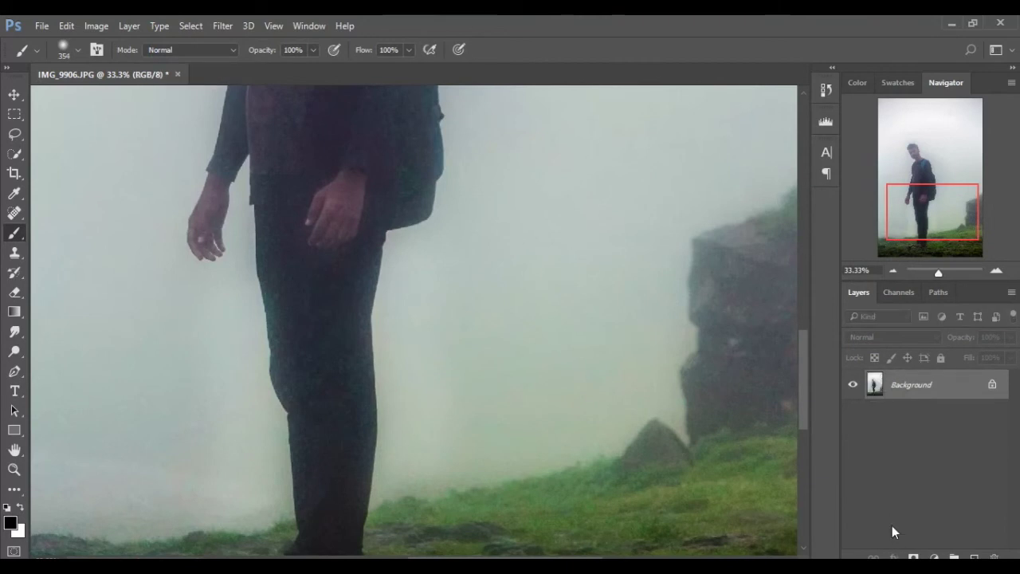
click(888, 270)
click(887, 271)
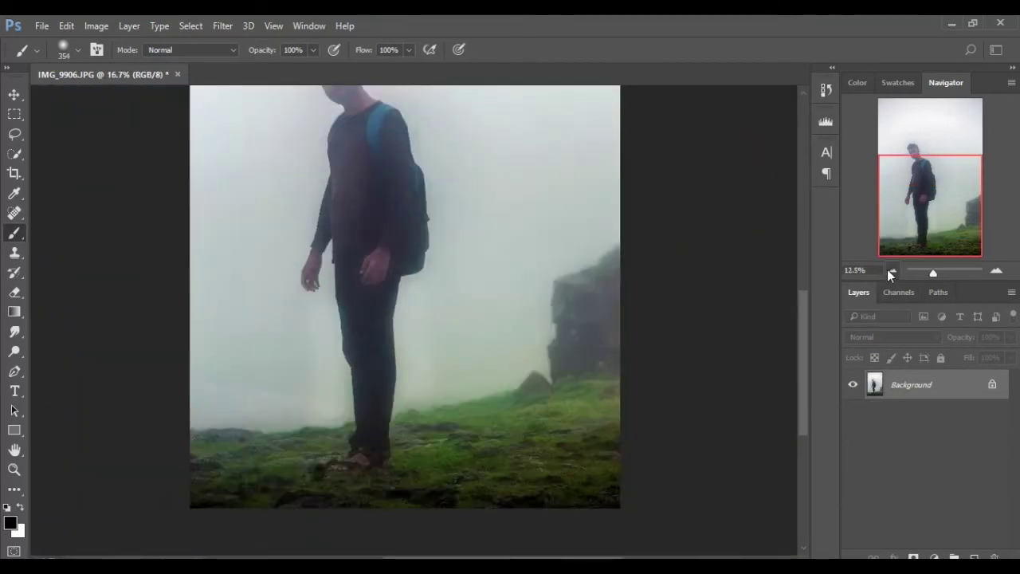
click(888, 270)
drag(947, 212, 948, 194)
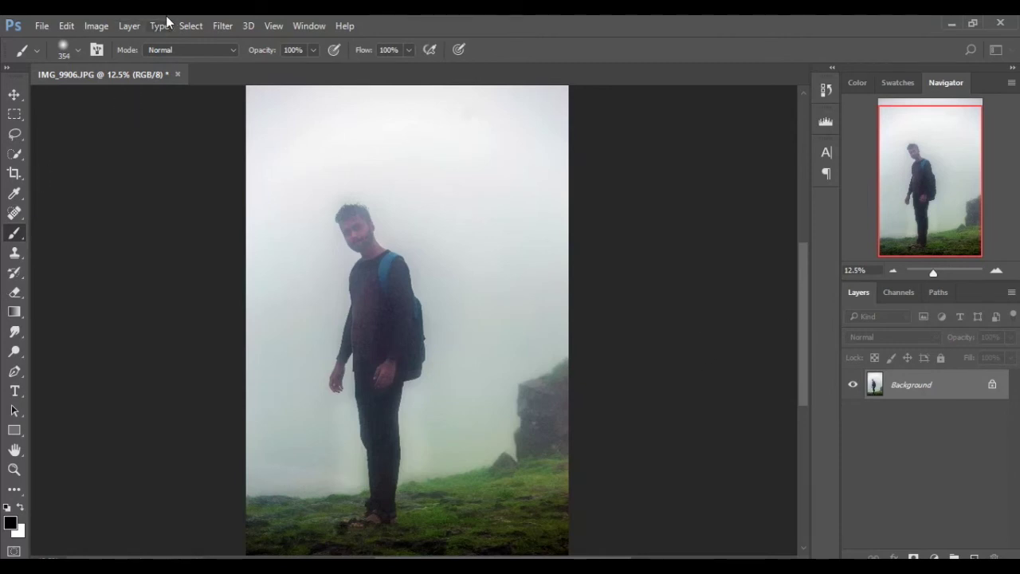
click(223, 25)
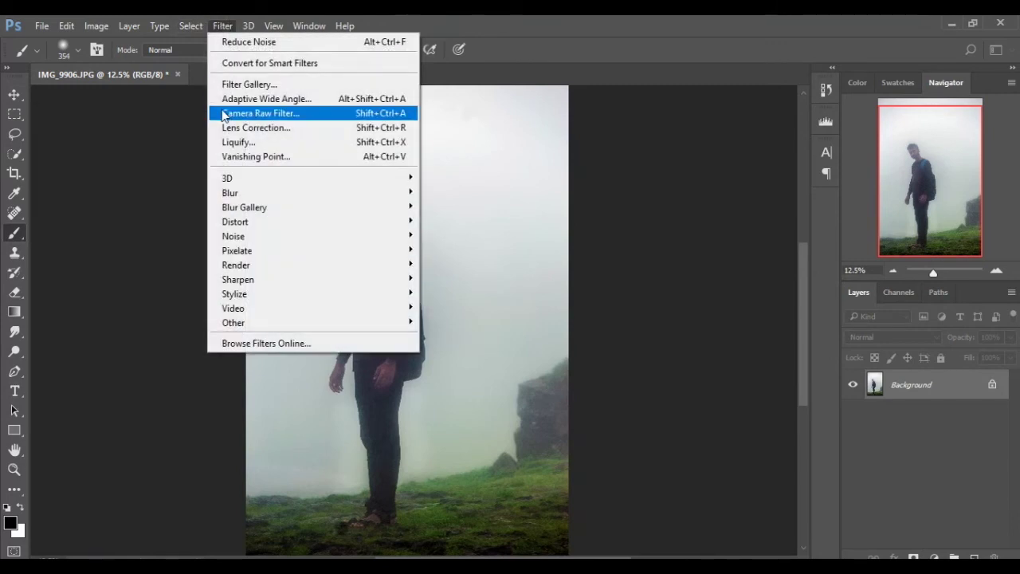
click(247, 48)
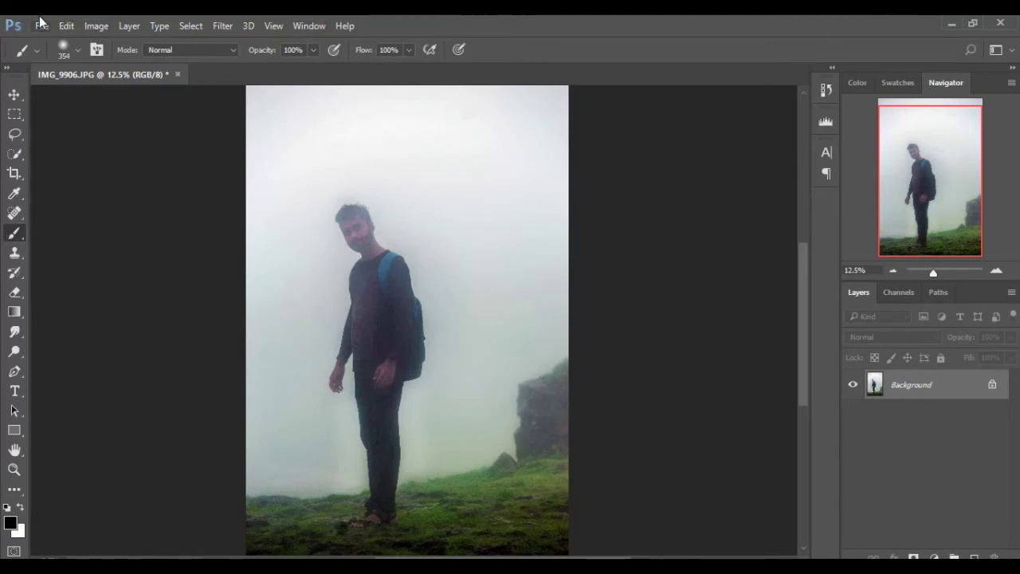
Enlarge the canvas to 100.3 percent in both width and height
click(66, 26)
key(Escape)
click(102, 25)
click(115, 148)
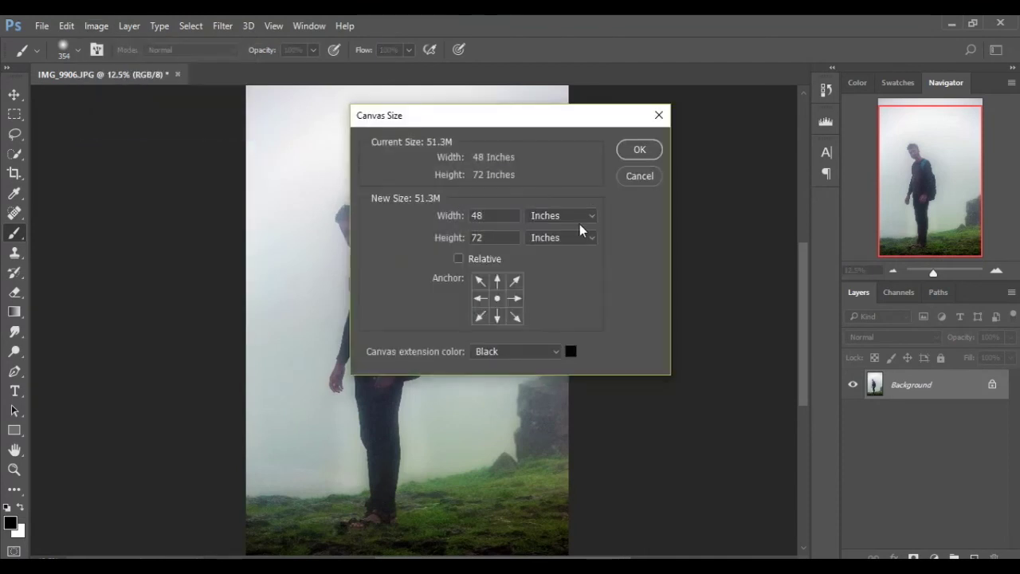
click(578, 220)
click(549, 229)
text(.3)
click(514, 237)
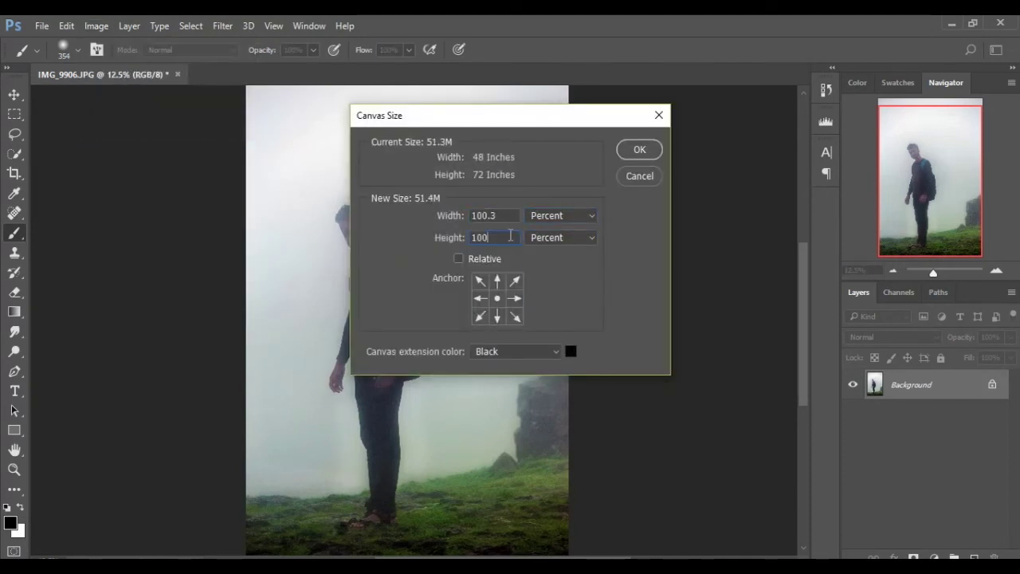
text(.3)
click(629, 151)
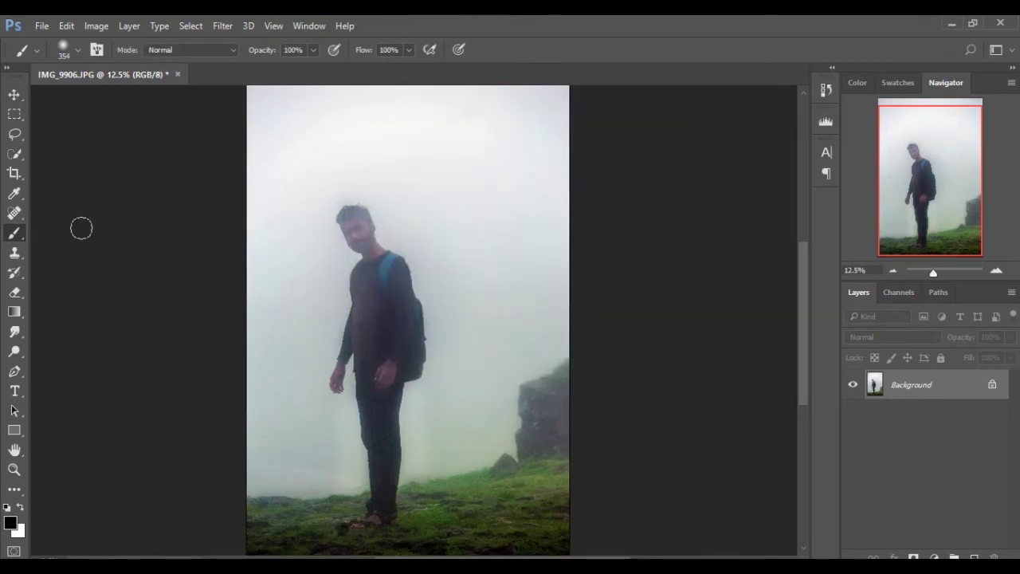
Save the image as the JPEG file 22
click(42, 25)
click(88, 192)
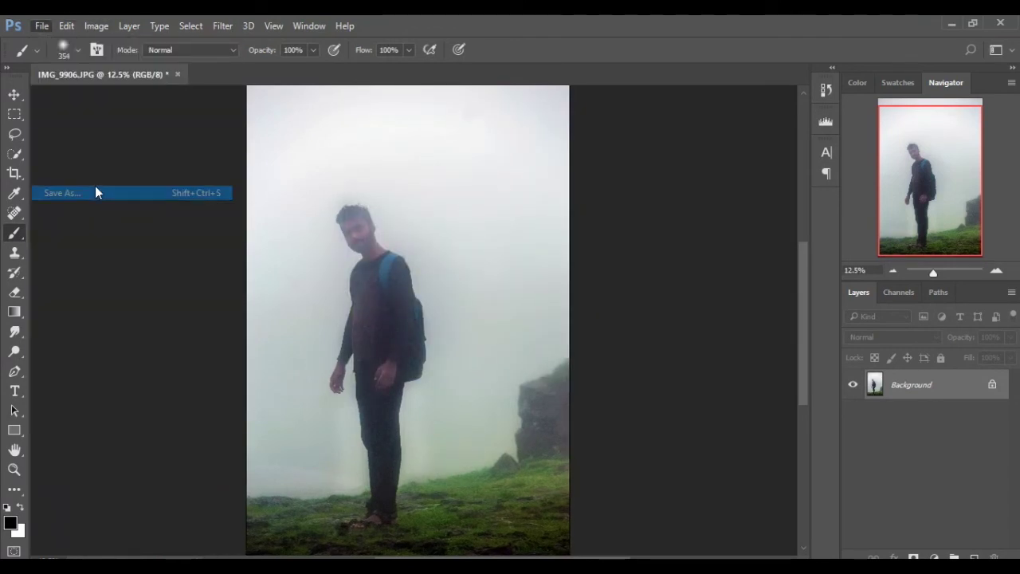
text(2)
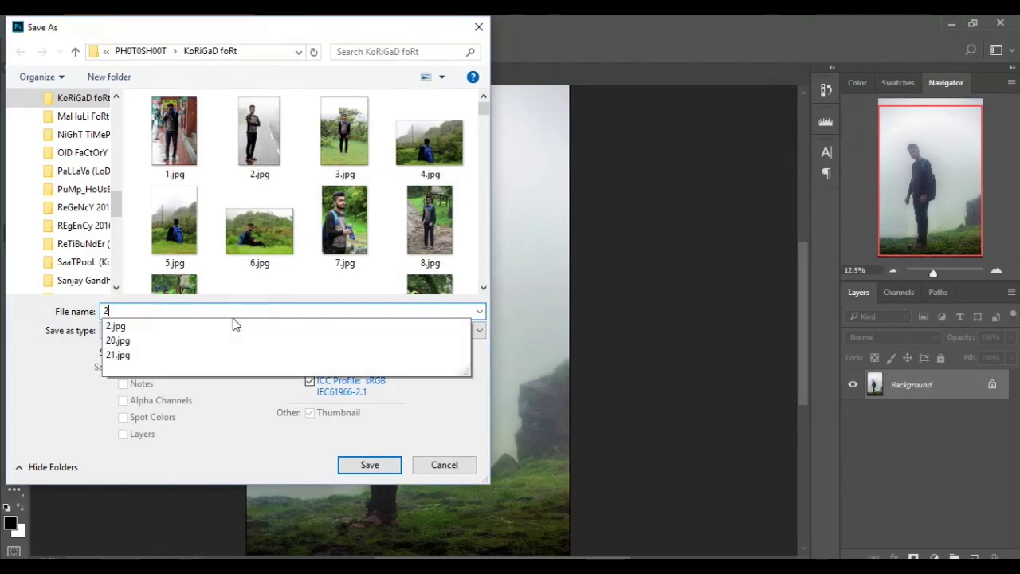
text(2)
key(Return)
key(Return)
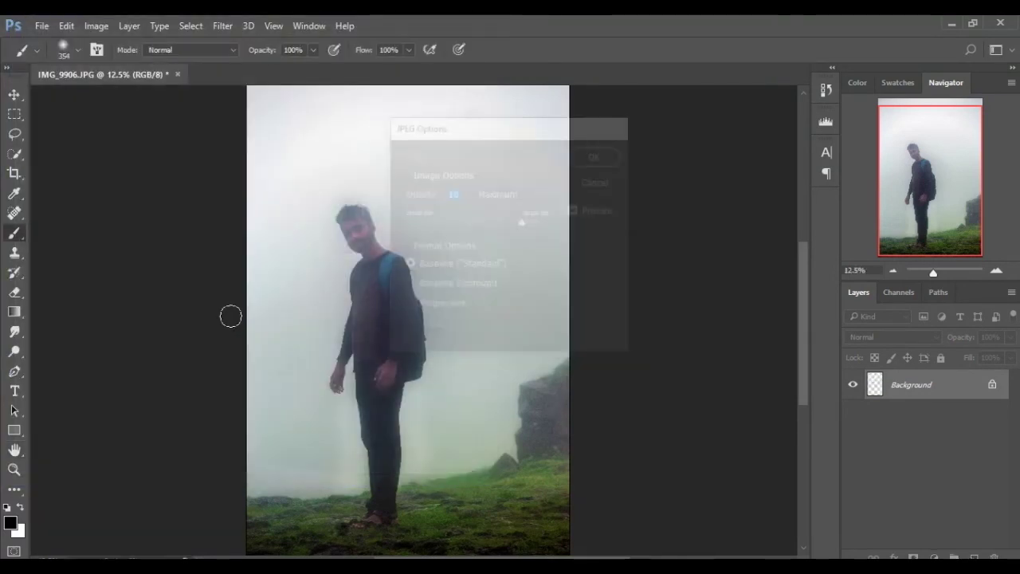